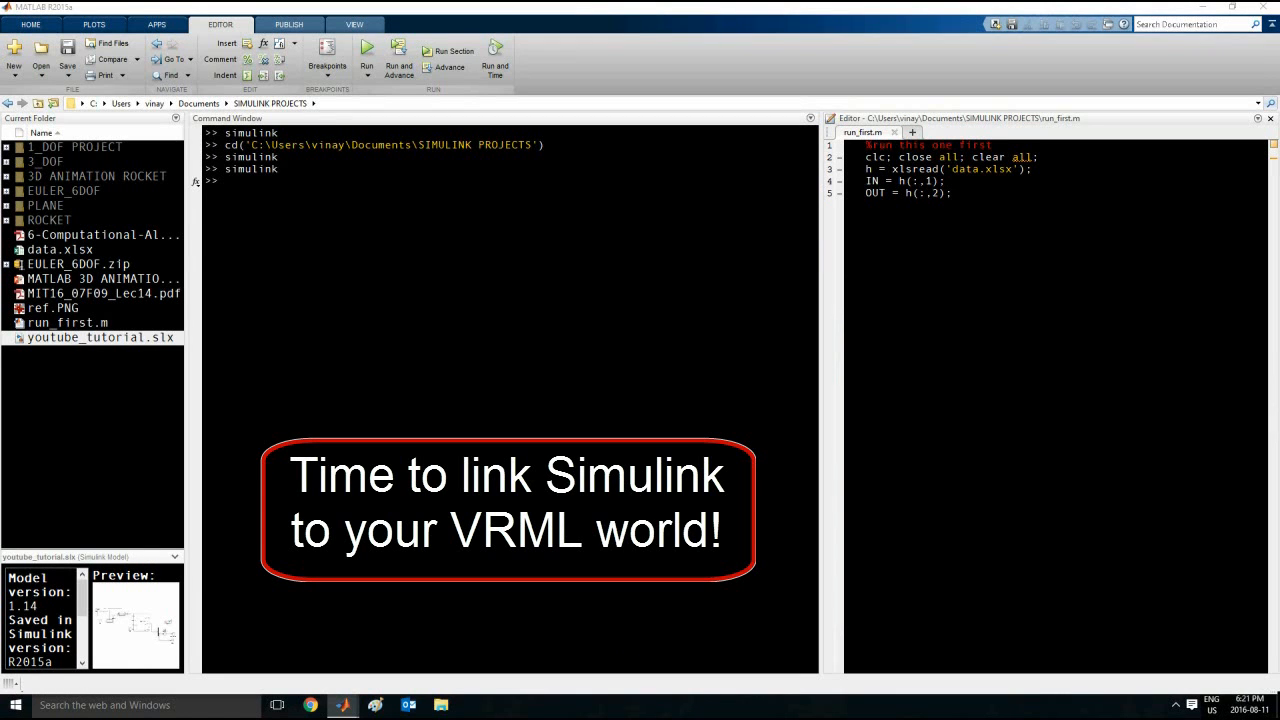
Step: Open the library with the simulink command and add a VR Sink block from Simulink 3D Animation to the right of the 3DOF block
{"action": "type", "text": "simulink"}
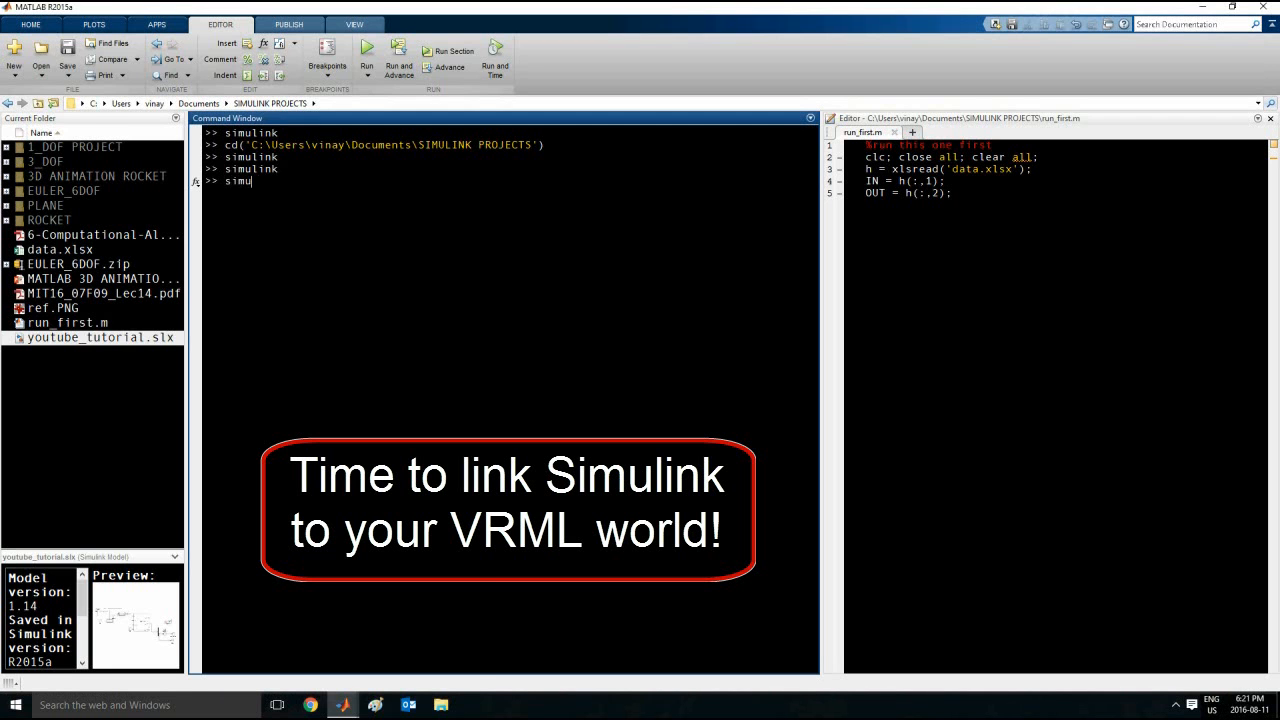
{"action": "key", "text": "Return"}
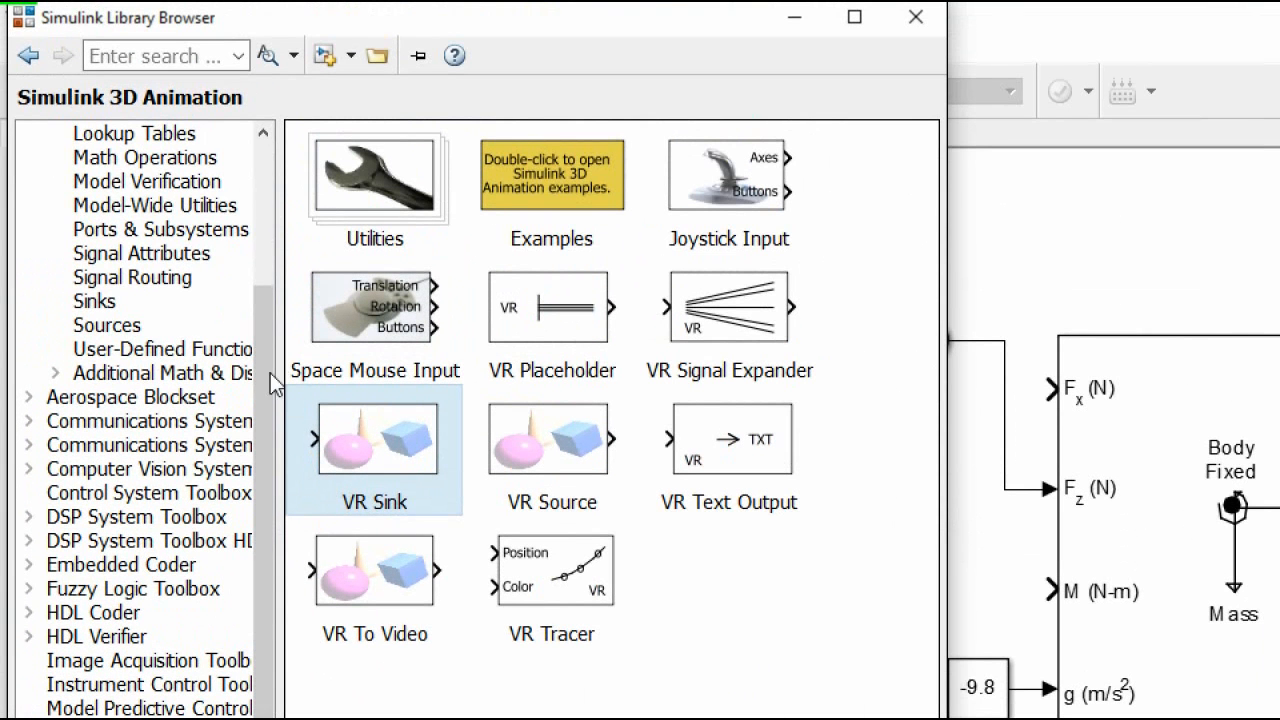
{"action": "left_click_drag", "start_coordinate": [270, 374], "coordinate": [264, 185]}
{"action": "left_click", "coordinate": [28, 136]}
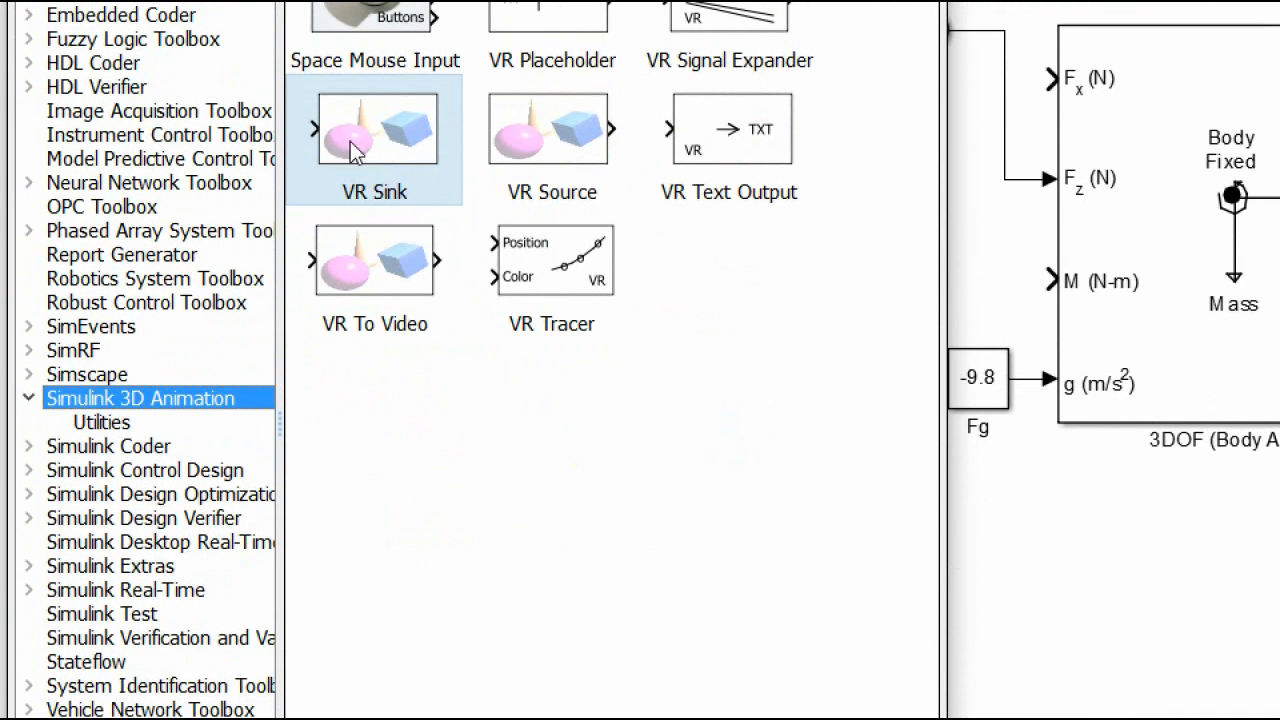
{"action": "left_click_drag", "start_coordinate": [347, 130], "coordinate": [891, 378]}
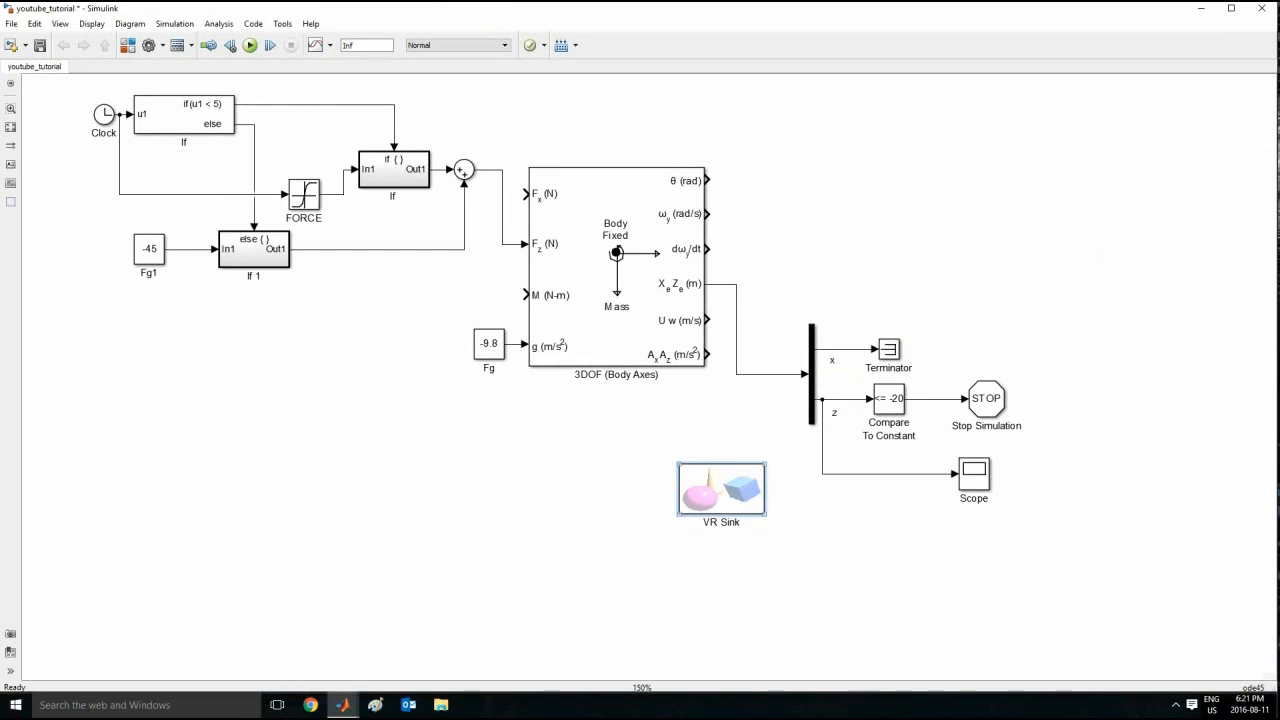
{"action": "left_click_drag", "start_coordinate": [721, 490], "coordinate": [951, 240]}
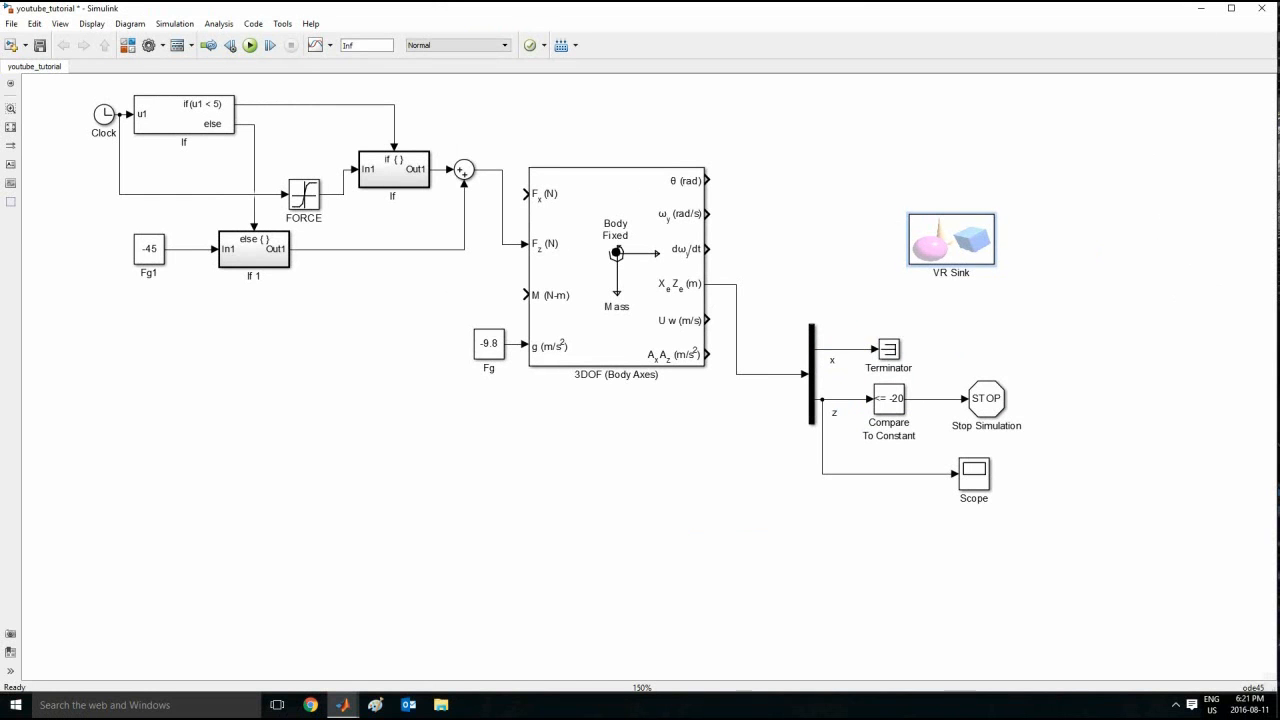
Step: Load launch_video.wrl from the Desktop as the source file of the VR Sink block
{"action": "double_click", "coordinate": [951, 240]}
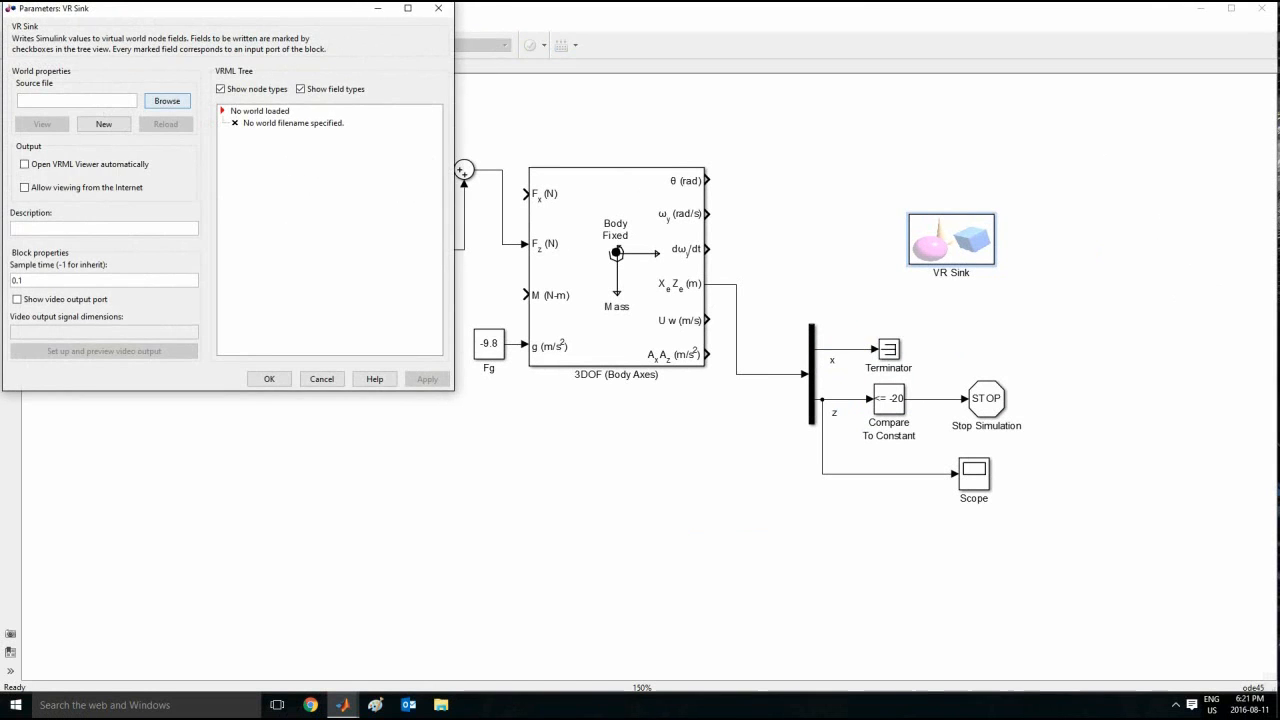
{"action": "left_click_drag", "start_coordinate": [150, 8], "coordinate": [368, 122]}
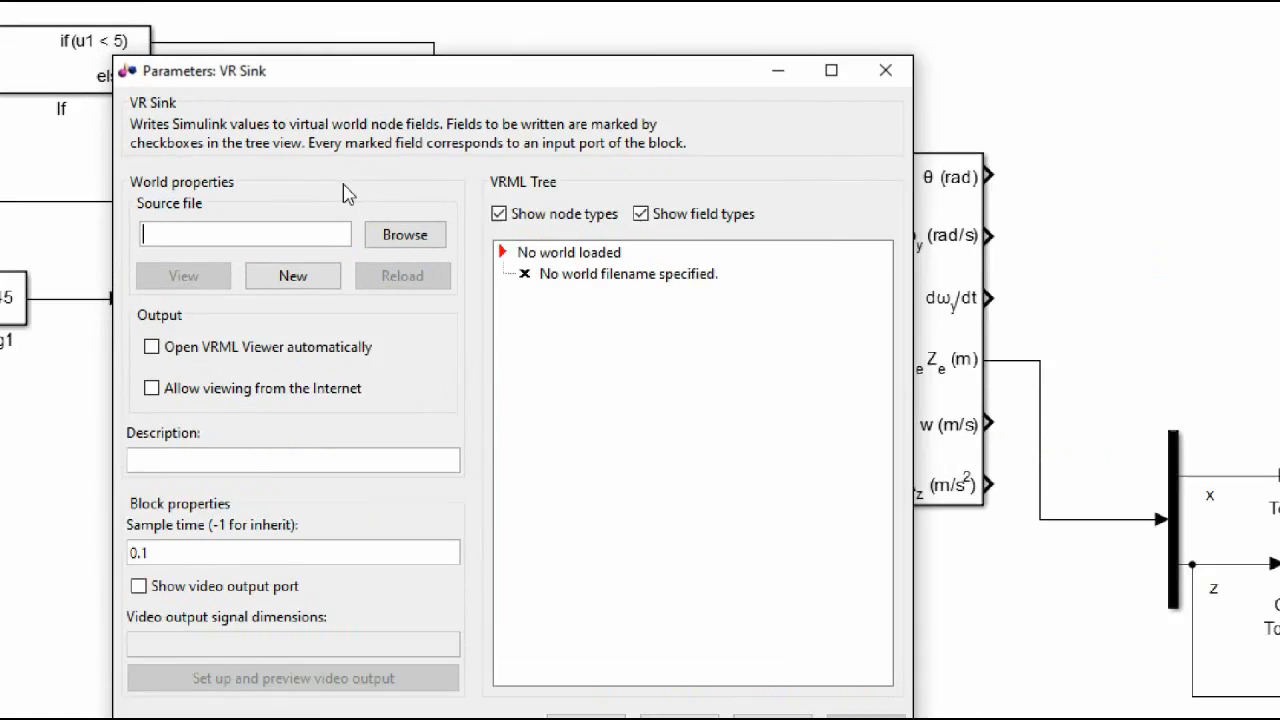
{"action": "left_click", "coordinate": [412, 243]}
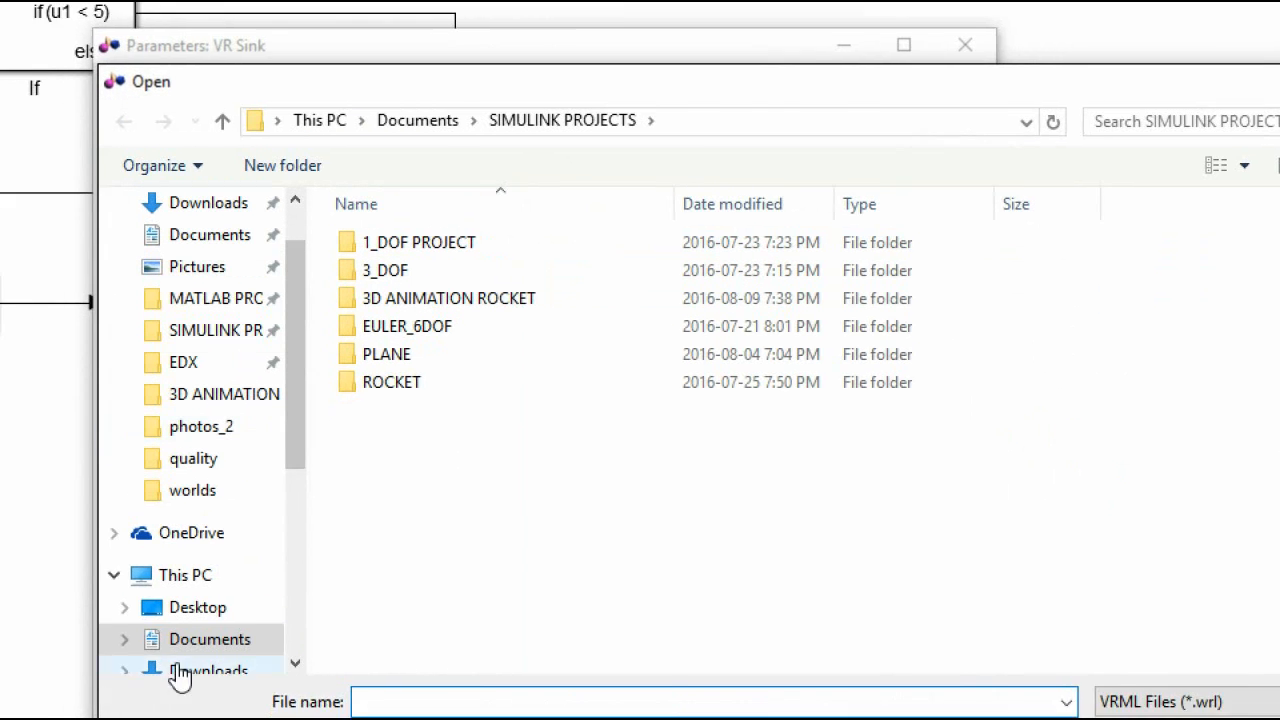
{"action": "left_click", "coordinate": [230, 492]}
{"action": "left_click", "coordinate": [229, 506]}
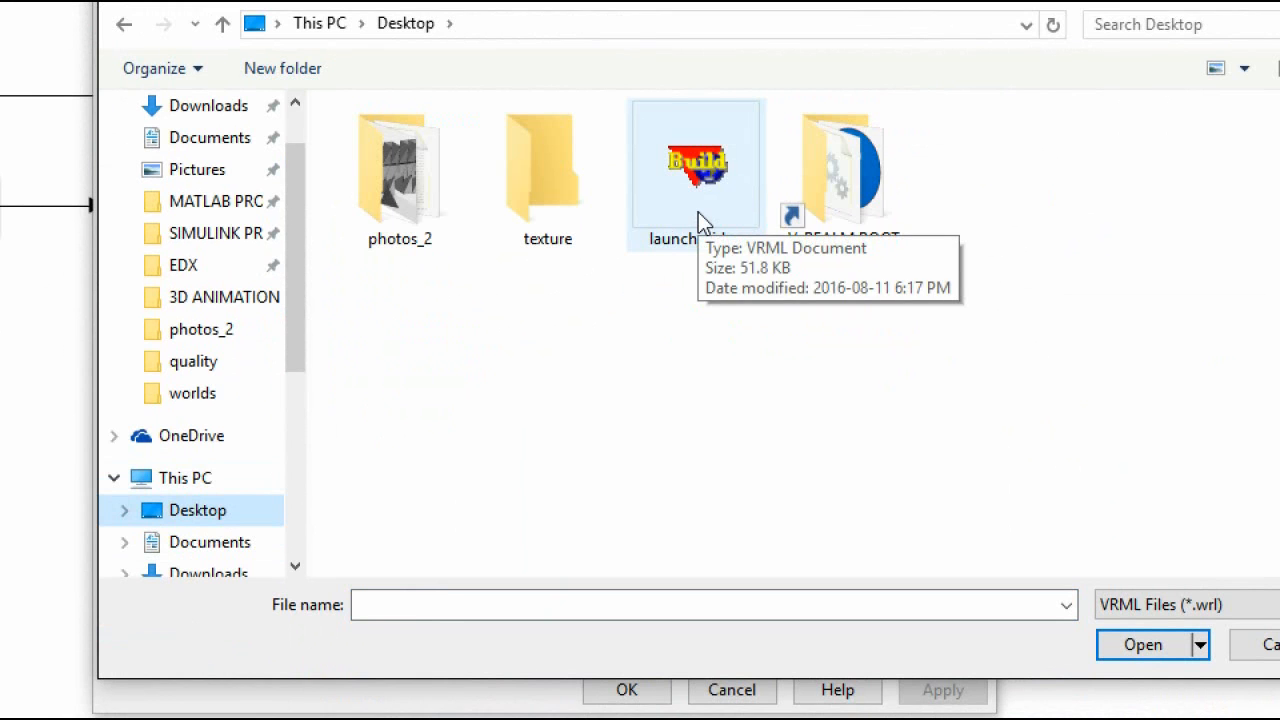
{"action": "double_click", "coordinate": [698, 212]}
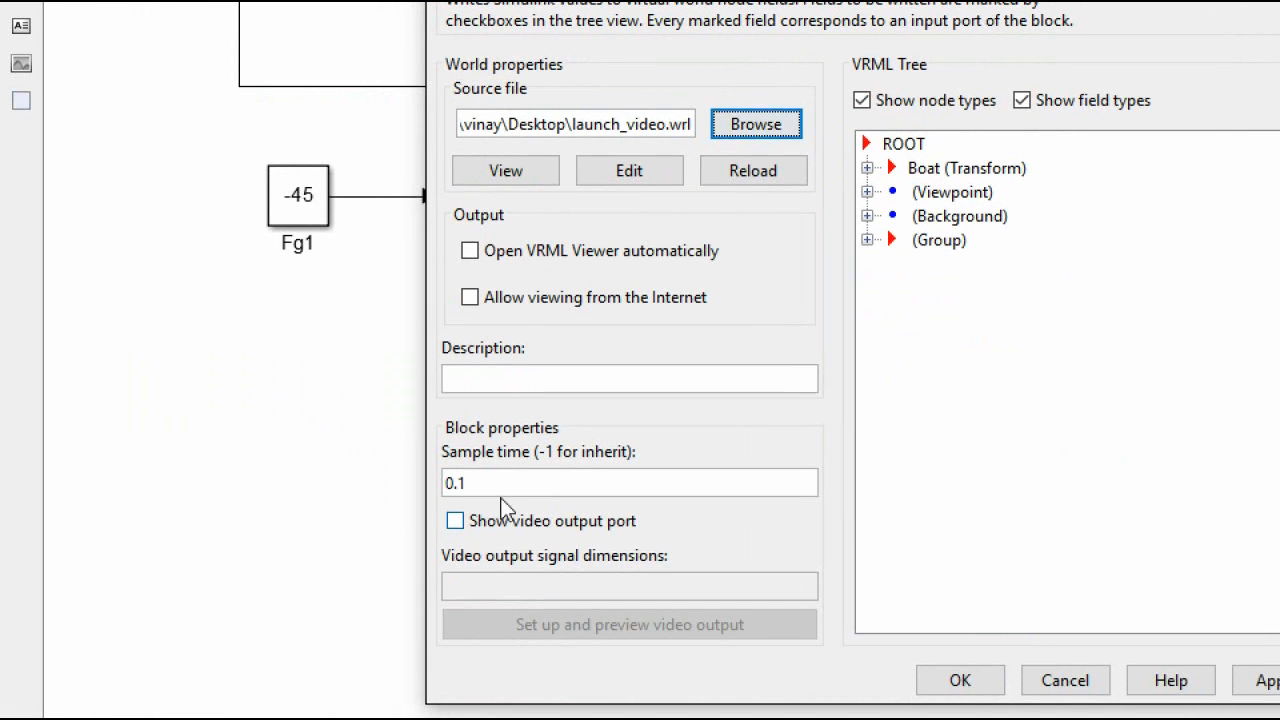
Step: Set the VR Sink block's sample time to 0.02
{"action": "left_click", "coordinate": [176, 496]}
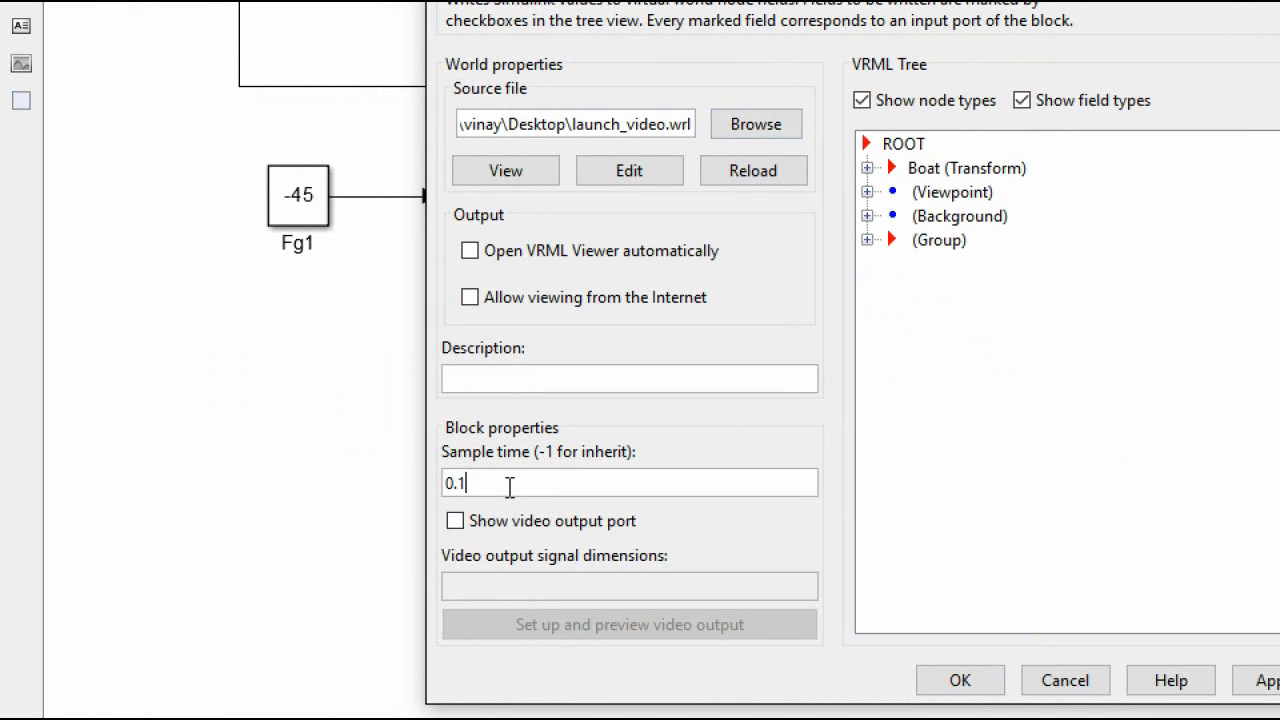
{"action": "key", "text": "BackSpace"}
{"action": "type", "text": "02"}
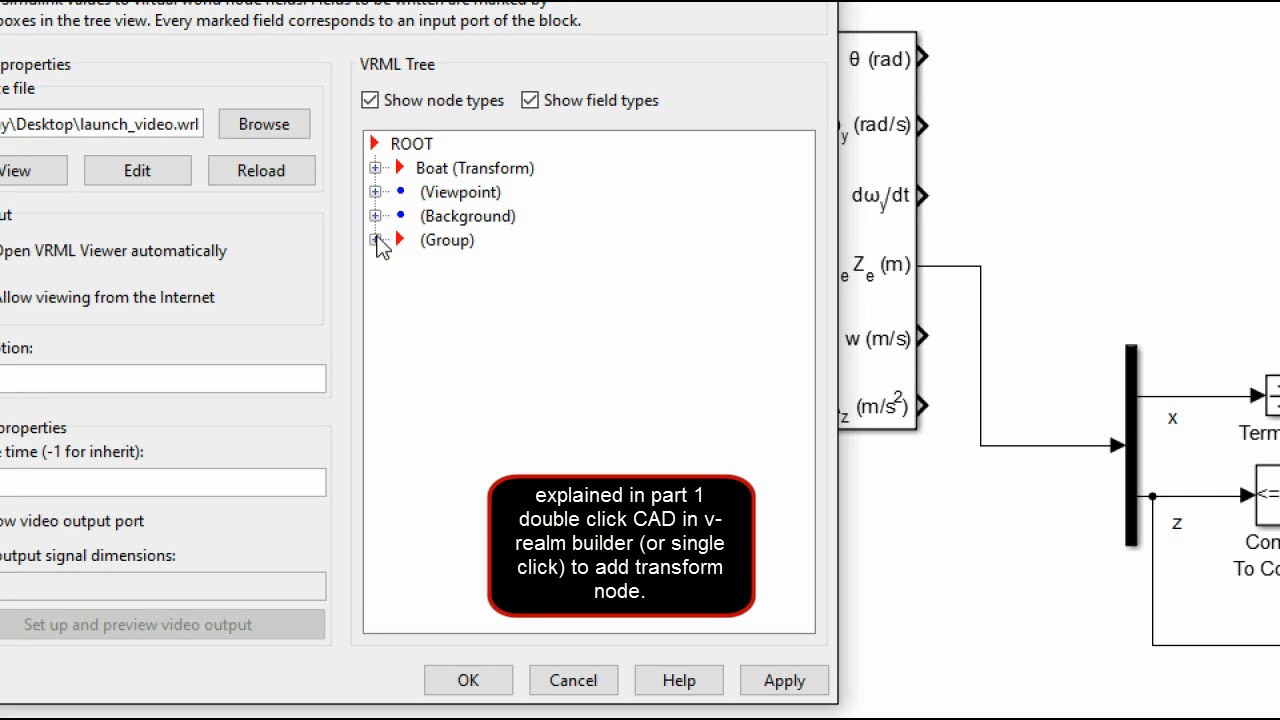
Step: Enable the translation field of the ROCKET transform in the VRML tree as a VR Sink input and apply the parameters
{"action": "left_click", "coordinate": [376, 240]}
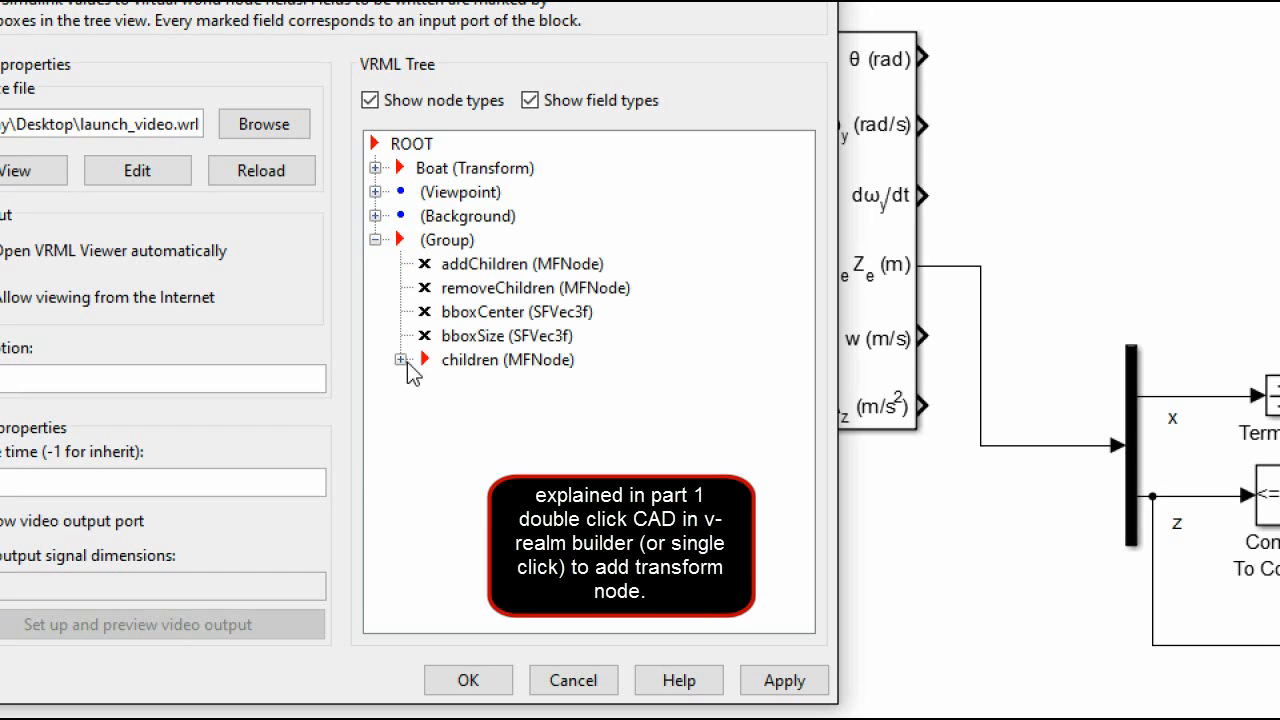
{"action": "left_click", "coordinate": [401, 360]}
{"action": "left_click", "coordinate": [426, 408]}
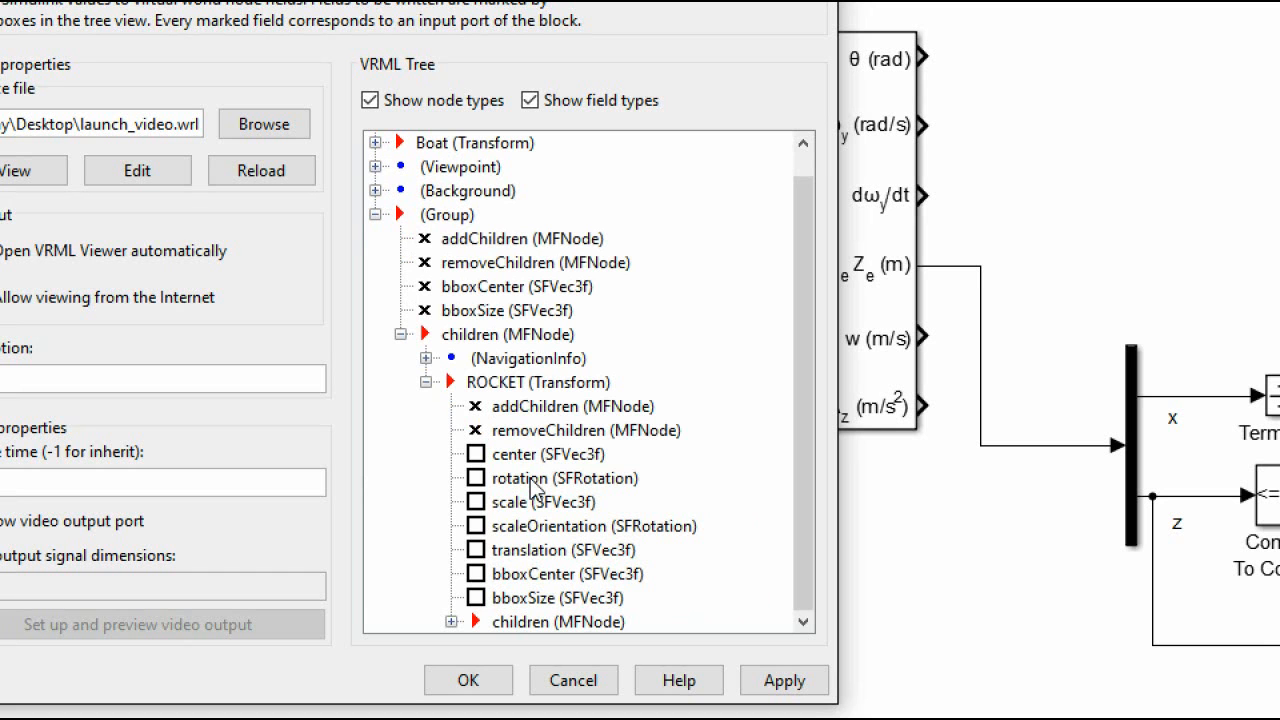
{"action": "left_click", "coordinate": [506, 558]}
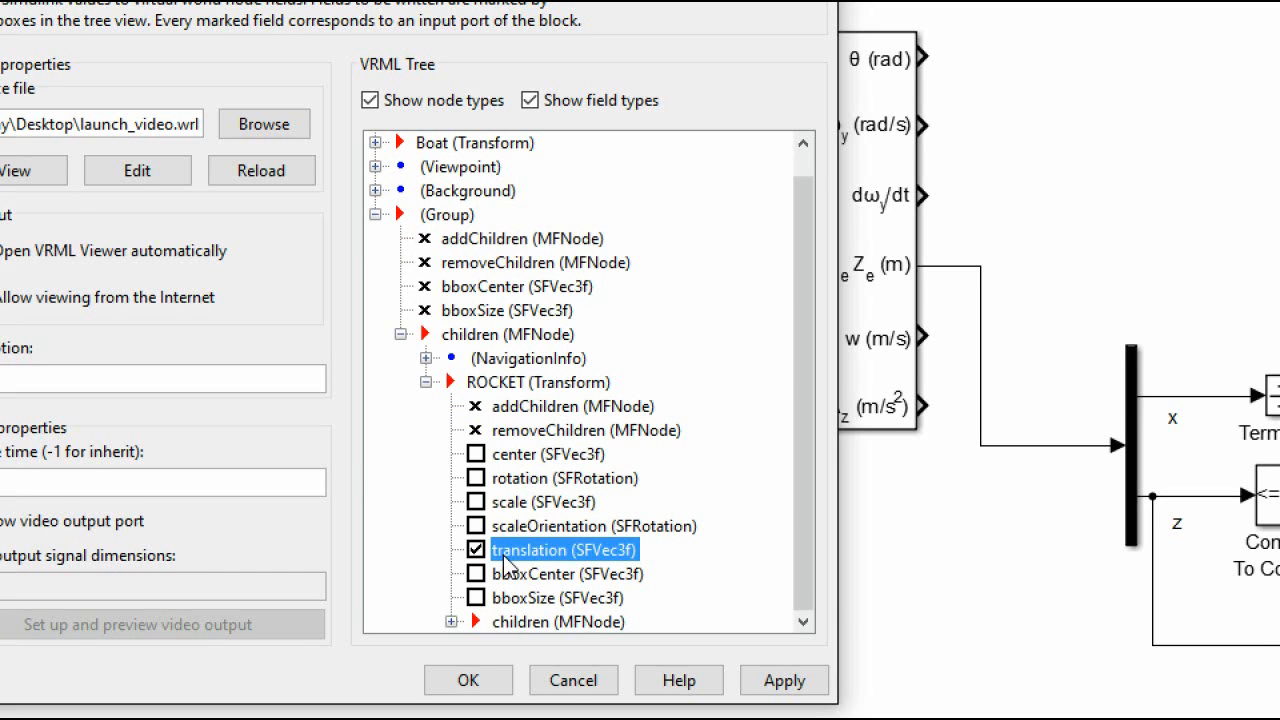
{"action": "left_click", "coordinate": [784, 593]}
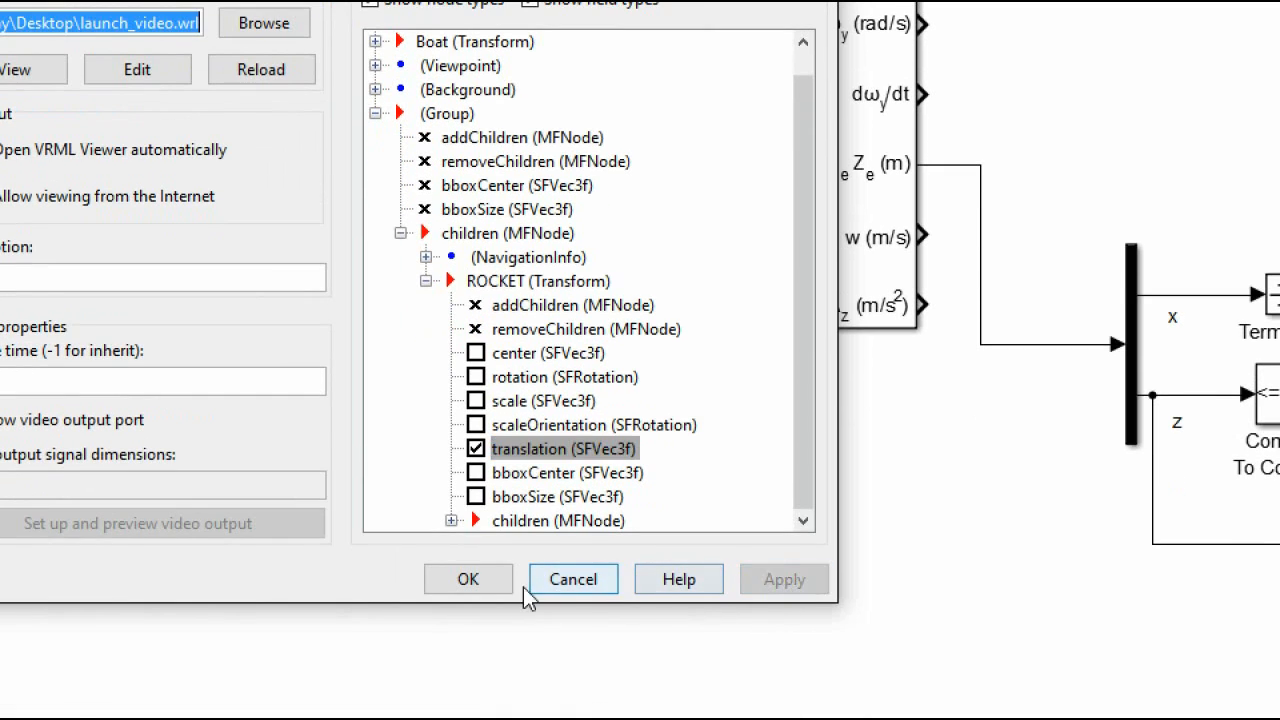
{"action": "left_click", "coordinate": [470, 579]}
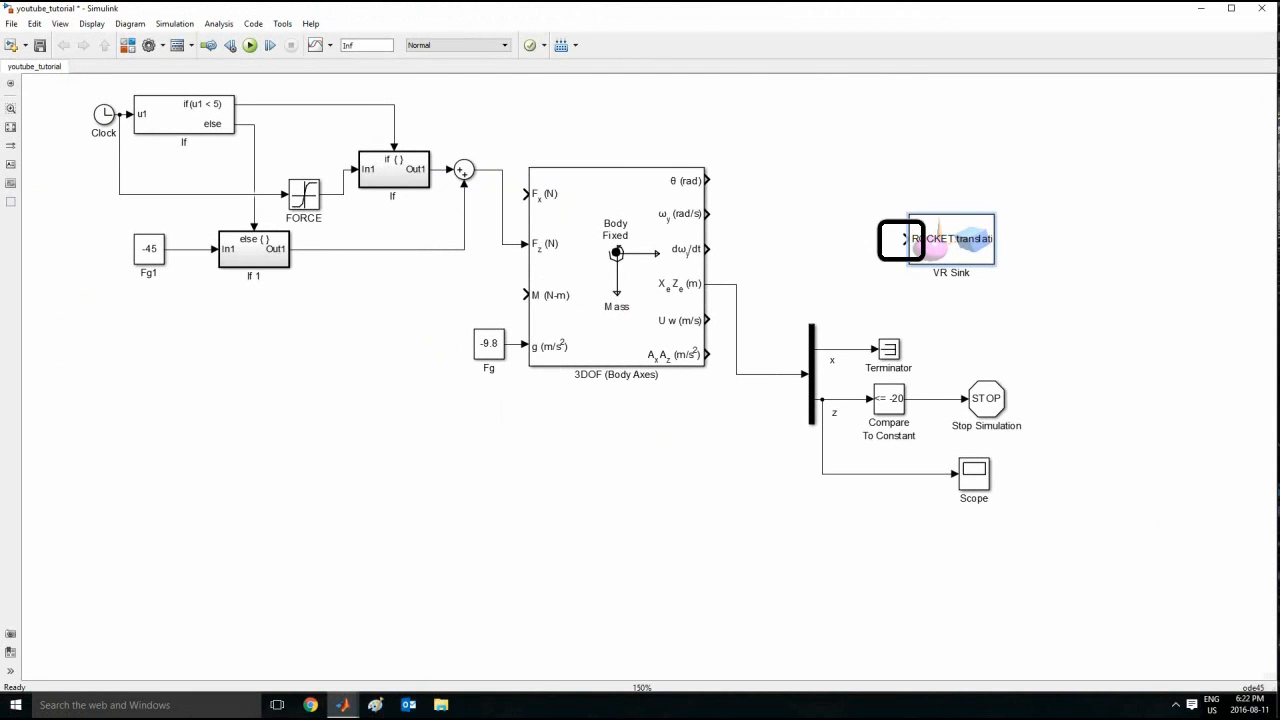
Step: Shift the VR Sink aside and insert a VR Signal Expander block wired between the 3DOF block's XeZe output and the VR Sink
{"action": "left_click_drag", "start_coordinate": [952, 240], "coordinate": [1077, 284]}
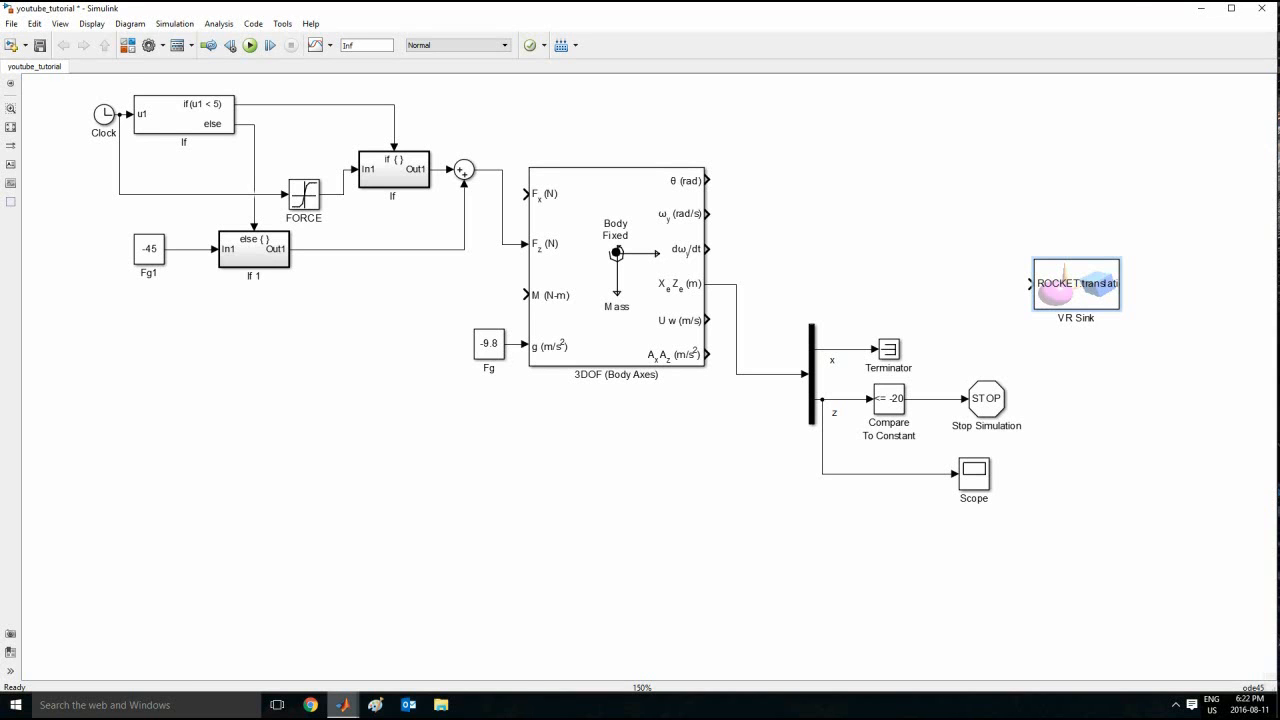
{"action": "left_click", "coordinate": [343, 705]}
{"action": "left_click", "coordinate": [487, 645]}
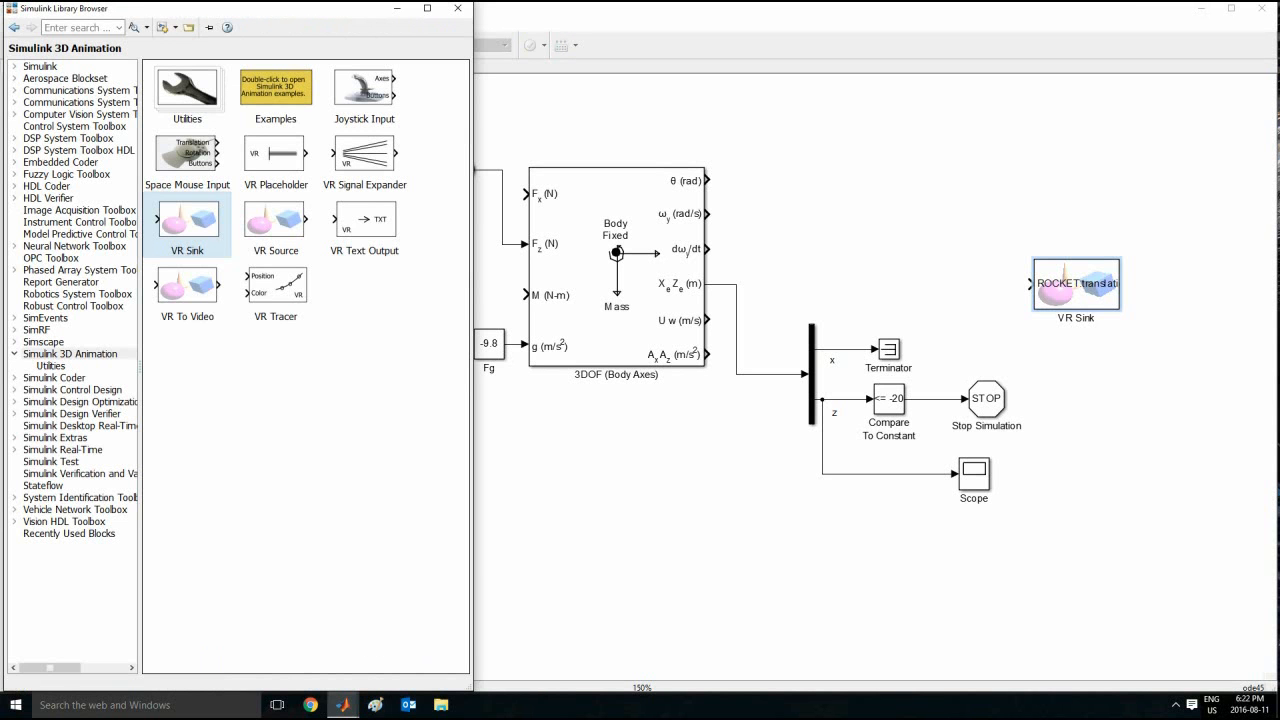
{"action": "left_click_drag", "start_coordinate": [364, 153], "coordinate": [850, 250]}
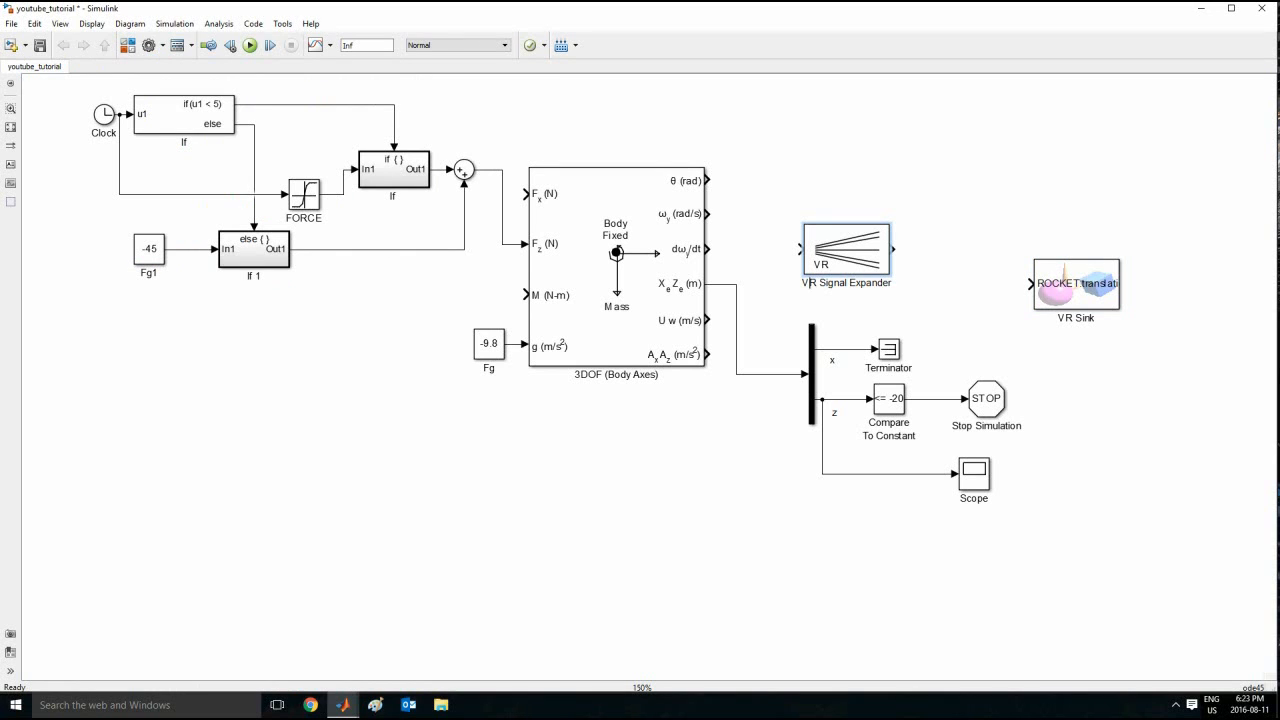
{"action": "mouse_move", "coordinate": [847, 249]}
{"action": "left_mouse_down"}
{"action": "mouse_move", "coordinate": [867, 292]}
{"action": "mouse_move", "coordinate": [736, 284]}
{"action": "left_mouse_up"}
{"action": "left_click_drag", "start_coordinate": [912, 284], "coordinate": [1031, 284]}
Step: Set the VR Signal Expander's output width to 3
{"action": "double_click", "coordinate": [867, 284]}
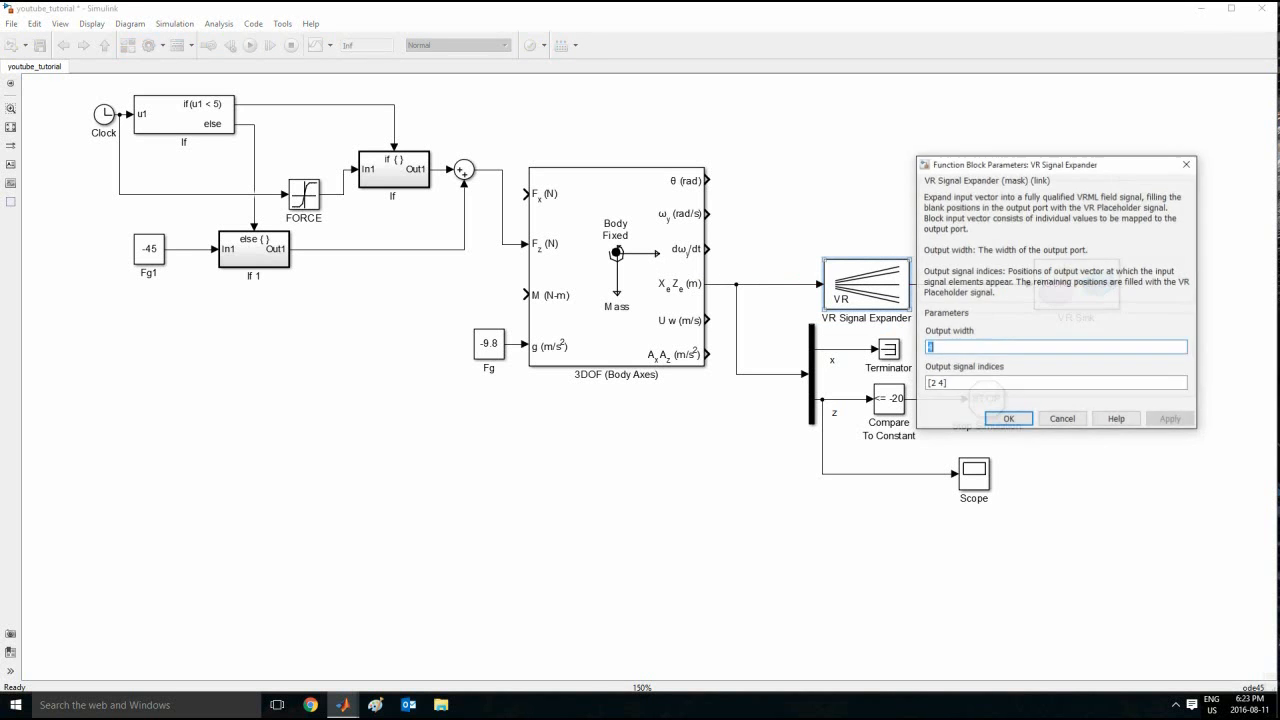
{"action": "left_click_drag", "start_coordinate": [1020, 164], "coordinate": [287, 281]}
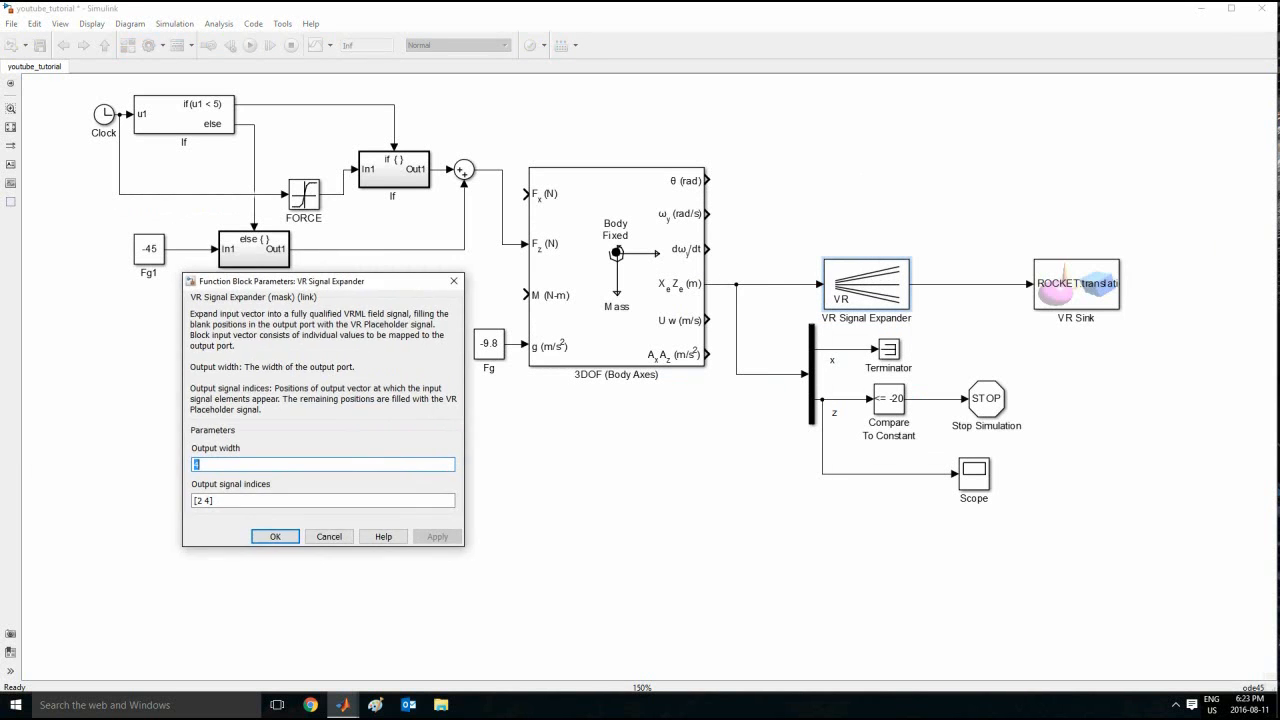
{"action": "left_click", "coordinate": [270, 465]}
{"action": "left_click_drag", "start_coordinate": [270, 465], "coordinate": [193, 465]}
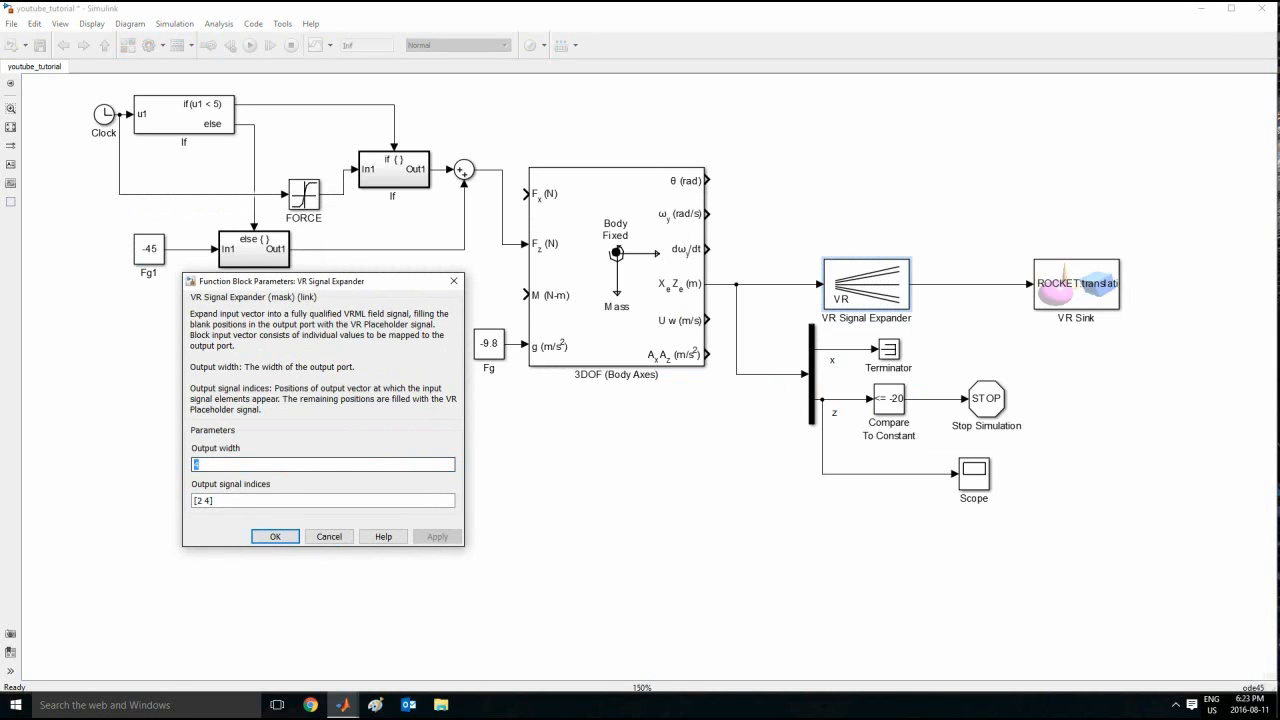
{"action": "type", "text": "3"}
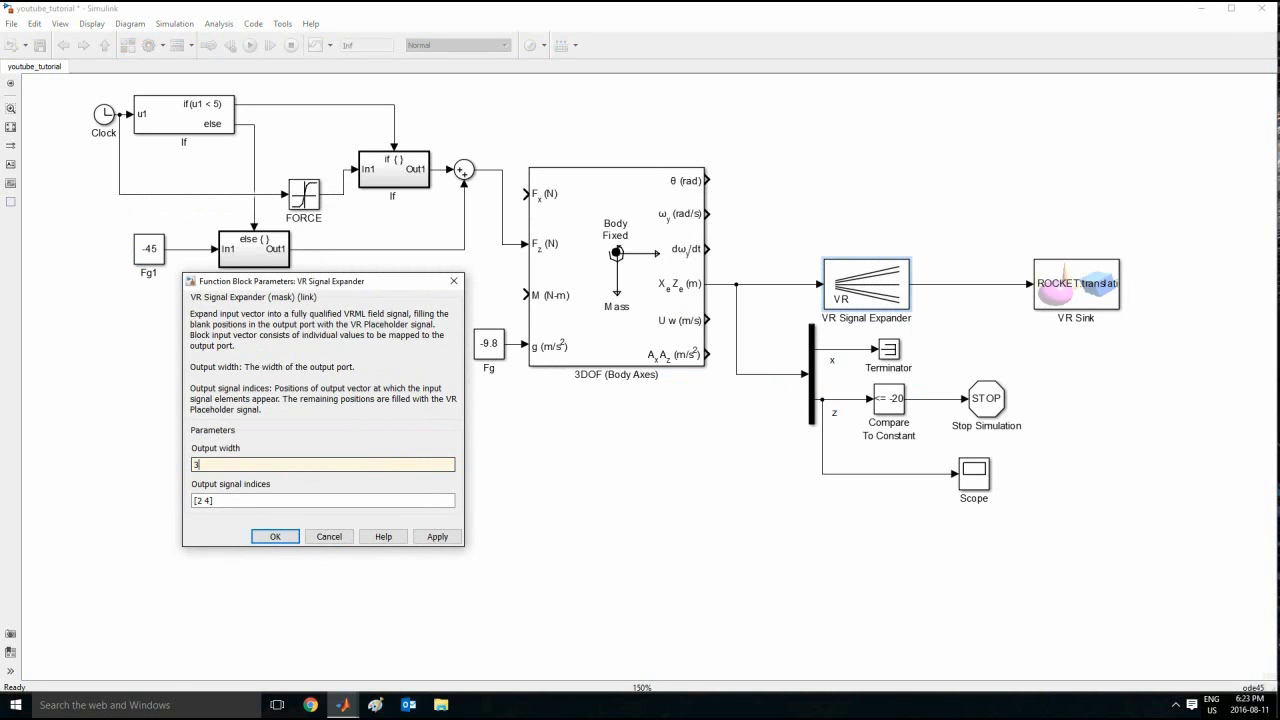
Step: Set the VR Signal Expander's output signal indices to [1 2] and accept the block parameters
{"action": "mouse_move", "coordinate": [193, 500]}
{"action": "left_mouse_down"}
{"action": "mouse_move", "coordinate": [216, 500]}
{"action": "mouse_move", "coordinate": [194, 500]}
{"action": "left_mouse_up"}
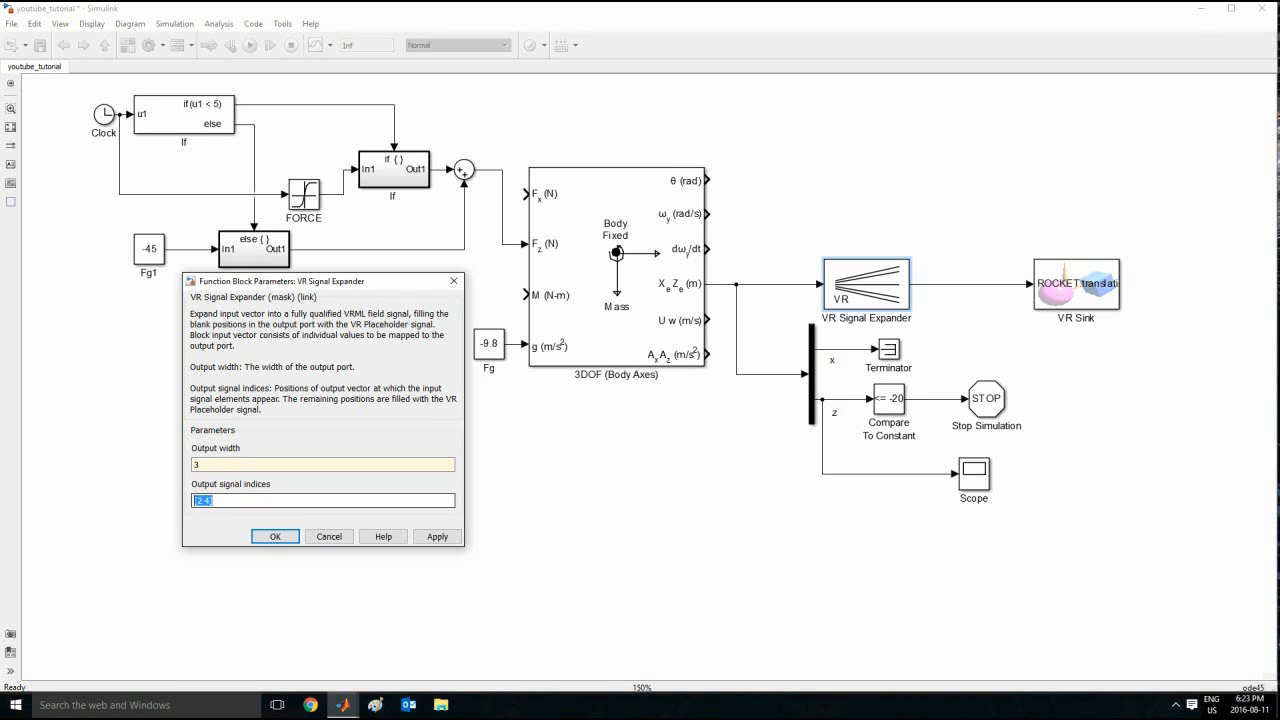
{"action": "type", "text": "["}
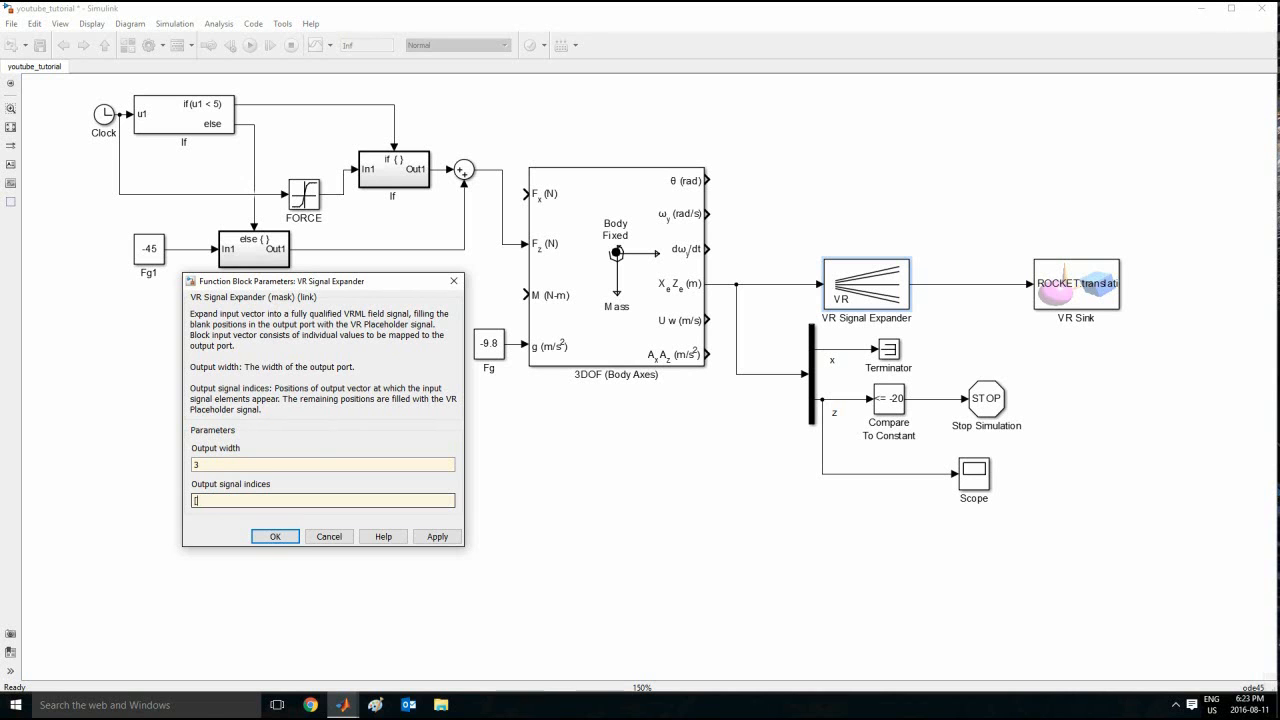
{"action": "type", "text": "1 2]"}
{"action": "left_click_drag", "start_coordinate": [202, 500], "coordinate": [193, 501]}
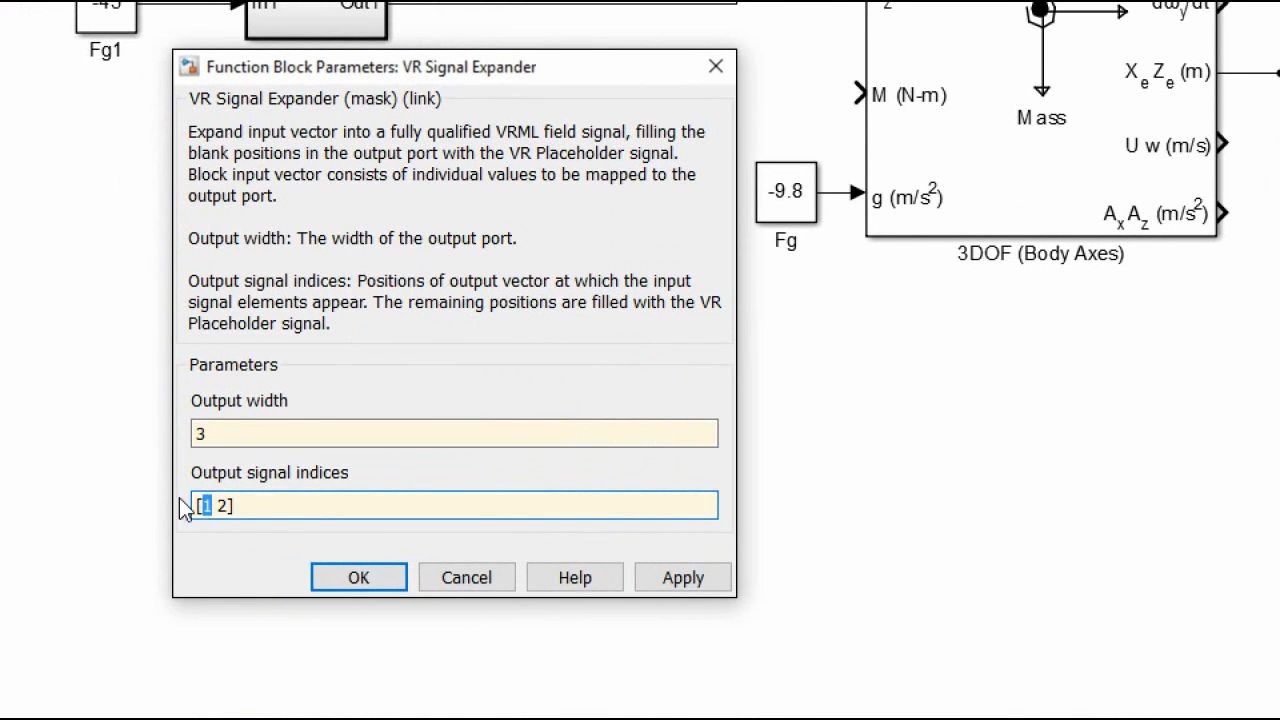
{"action": "double_click", "coordinate": [226, 505]}
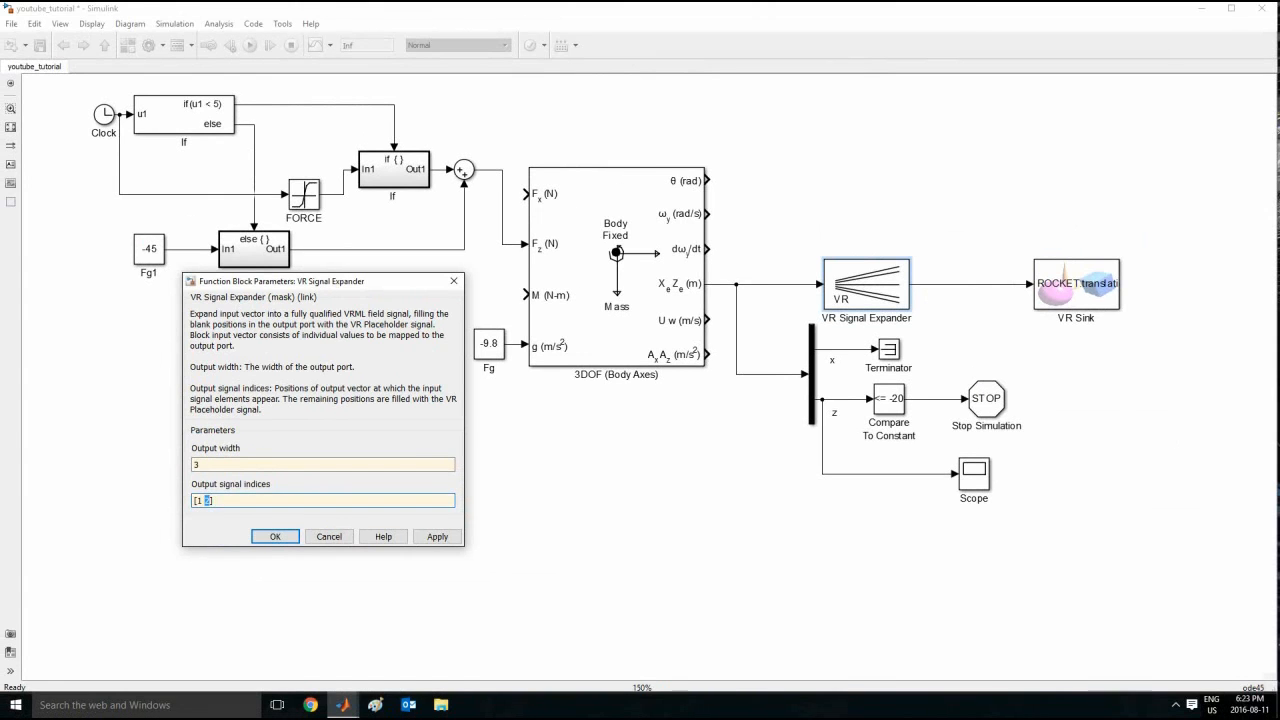
{"action": "left_click", "coordinate": [437, 537]}
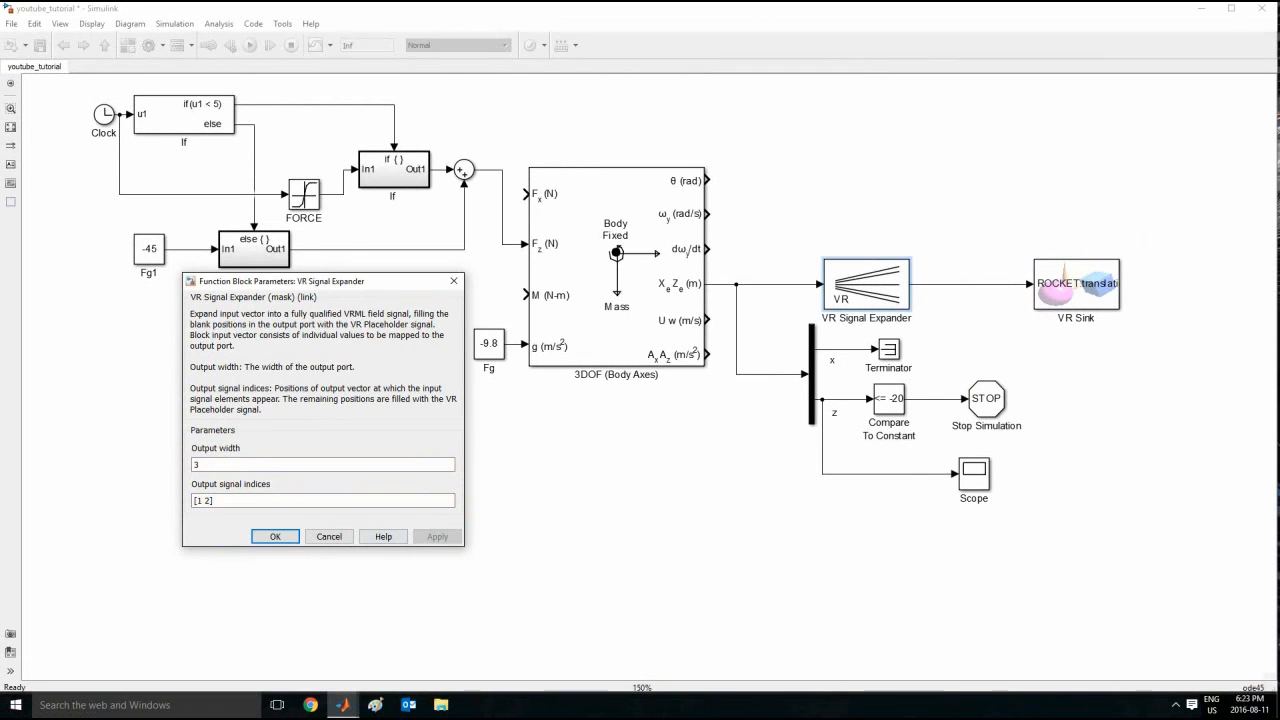
{"action": "left_click", "coordinate": [275, 536]}
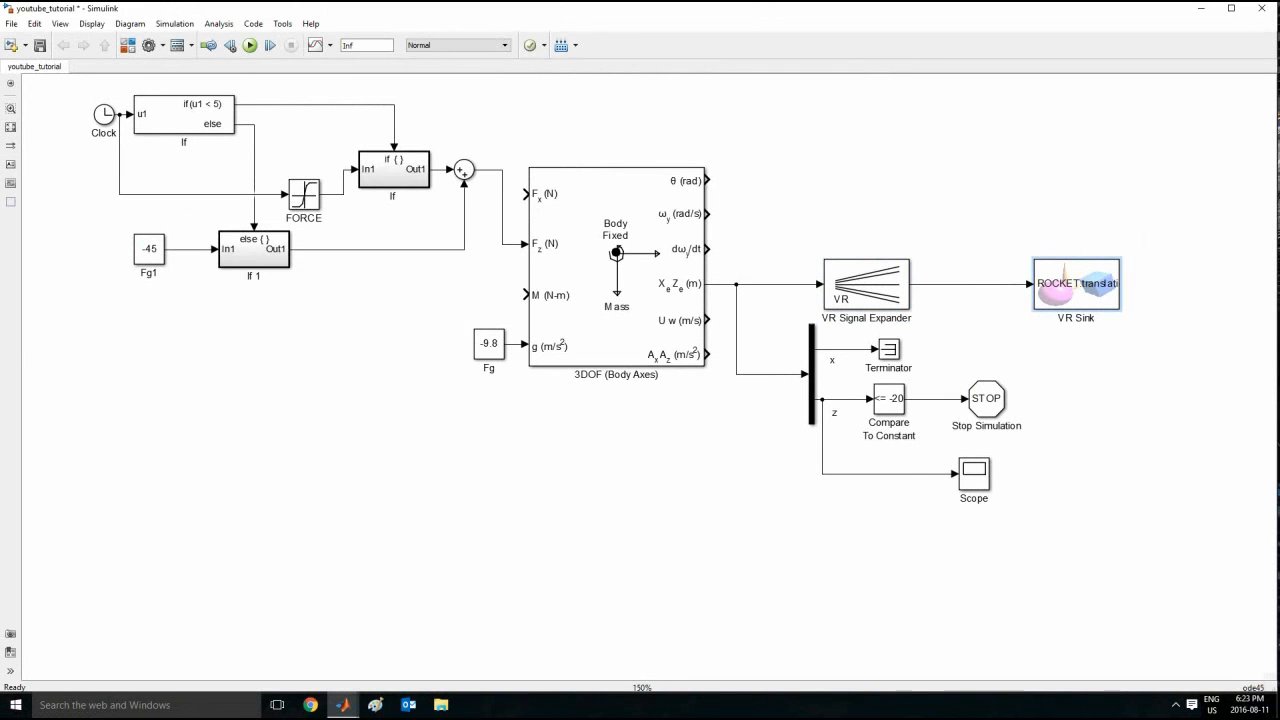
Step: View the rocket scene linked to the VR Sink in the virtual world viewer and close it
{"action": "double_click", "coordinate": [1076, 285]}
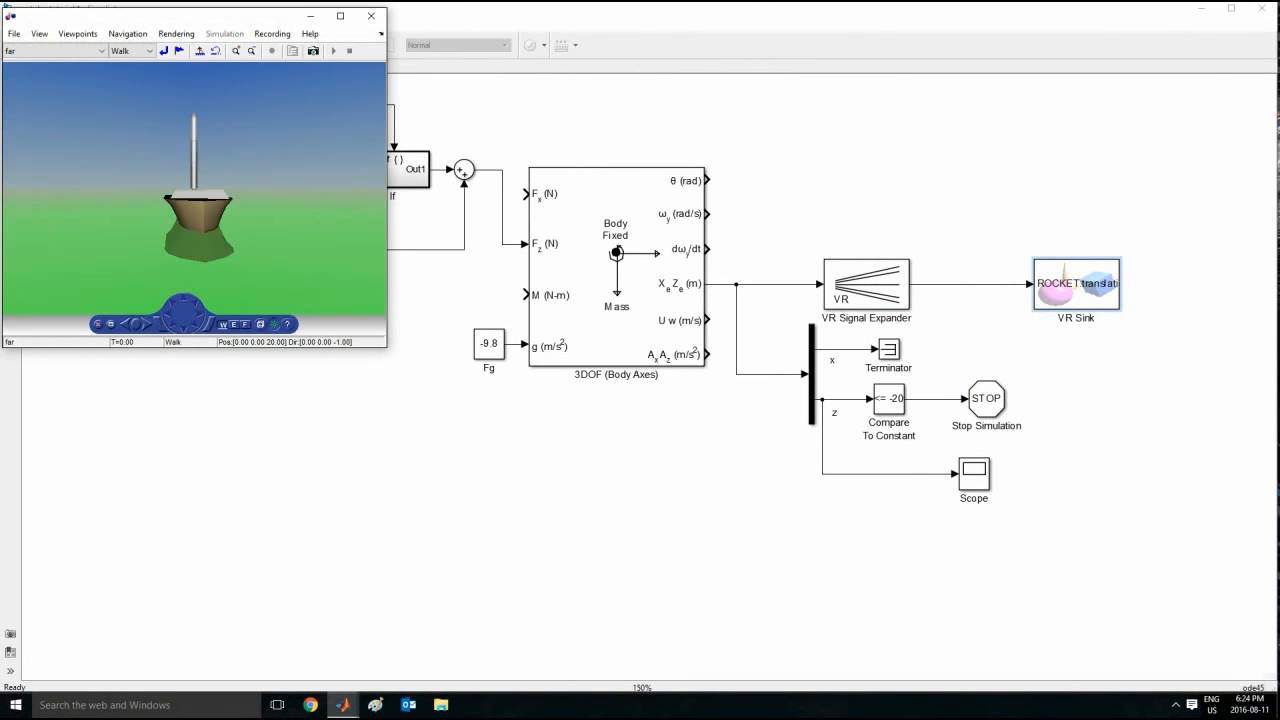
{"action": "left_click", "coordinate": [371, 16]}
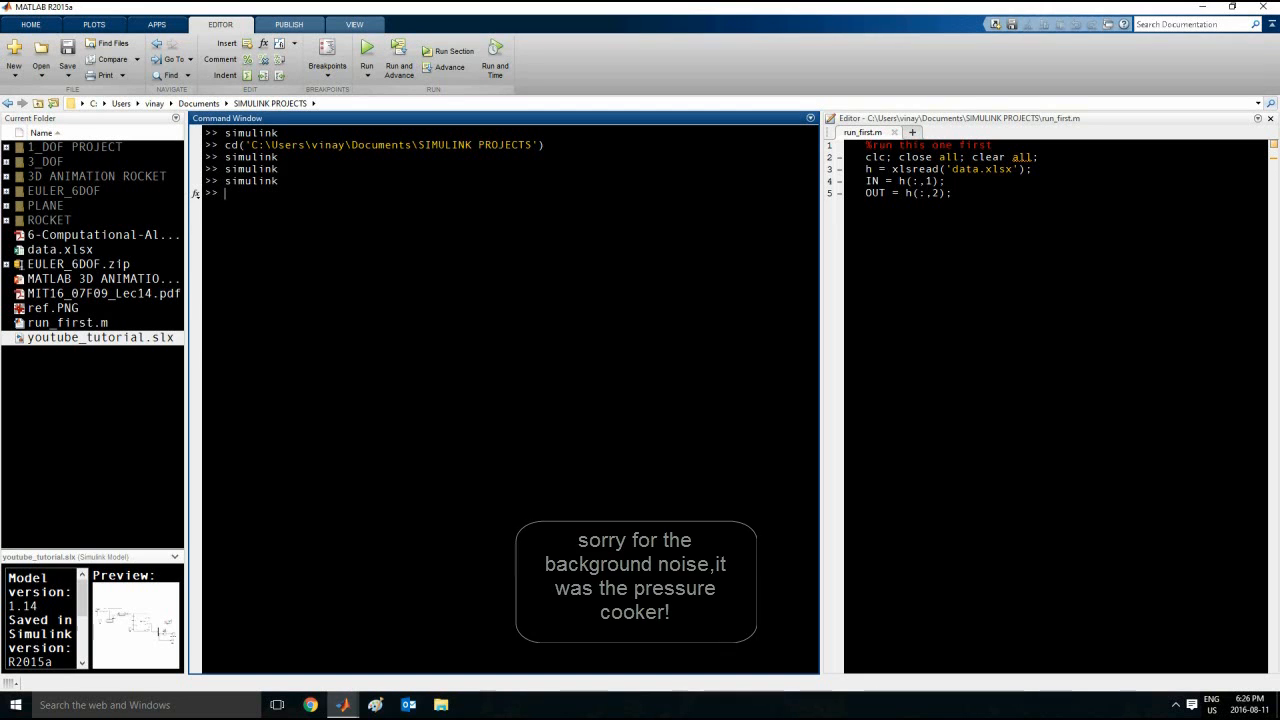
Step: Query the graphics renderer details with opengl info in the MATLAB Command Window, and clear the window with clc
{"action": "type", "text": "opengl info"}
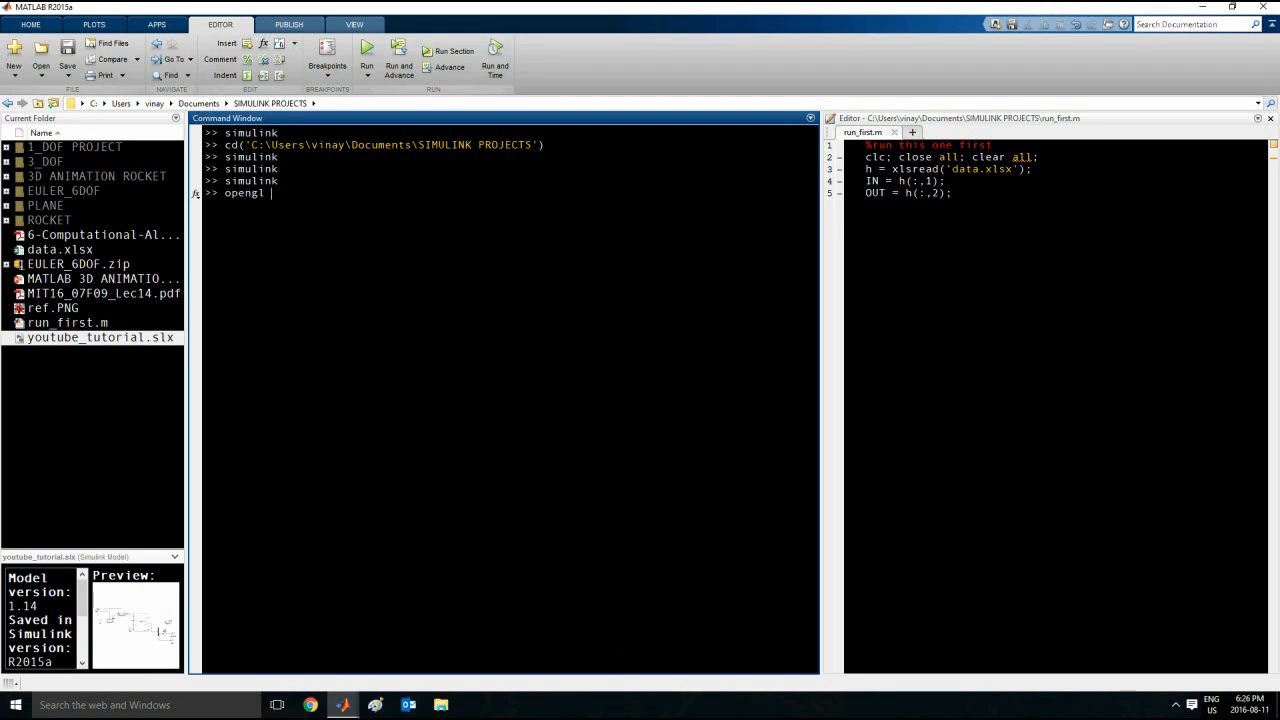
{"action": "key", "text": "Return"}
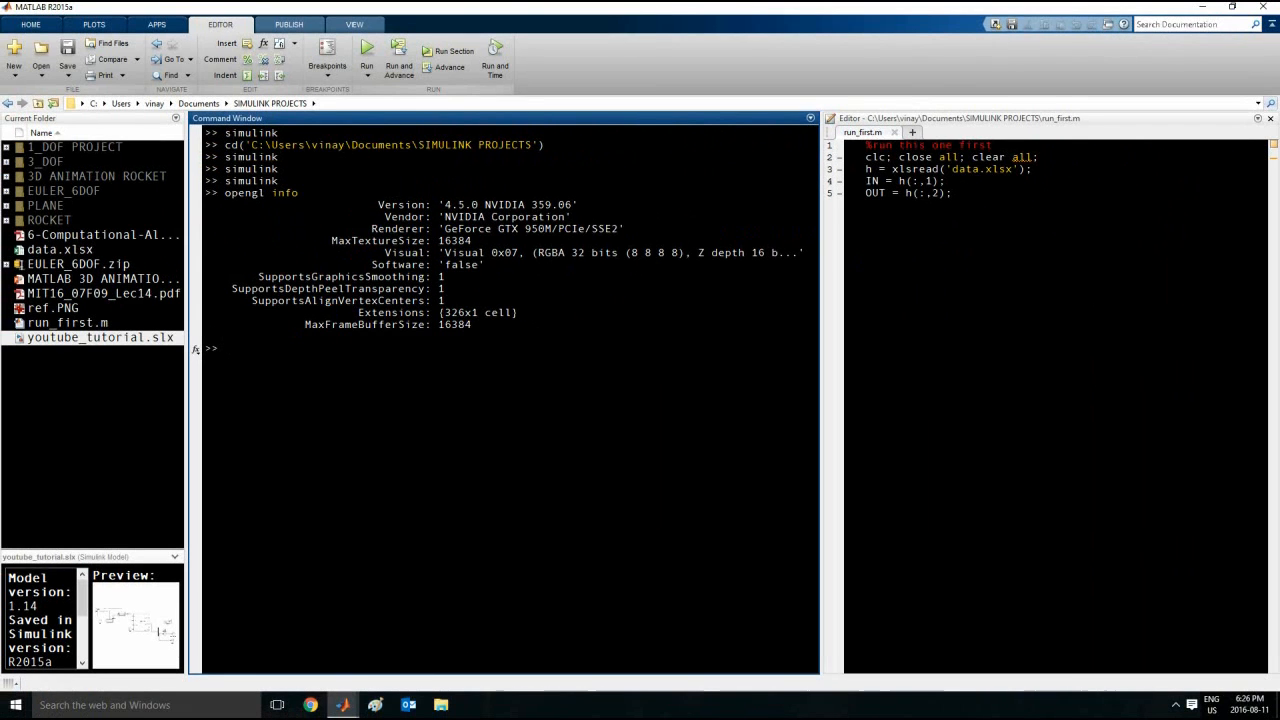
{"action": "type", "text": "clc"}
{"action": "key", "text": "Return"}
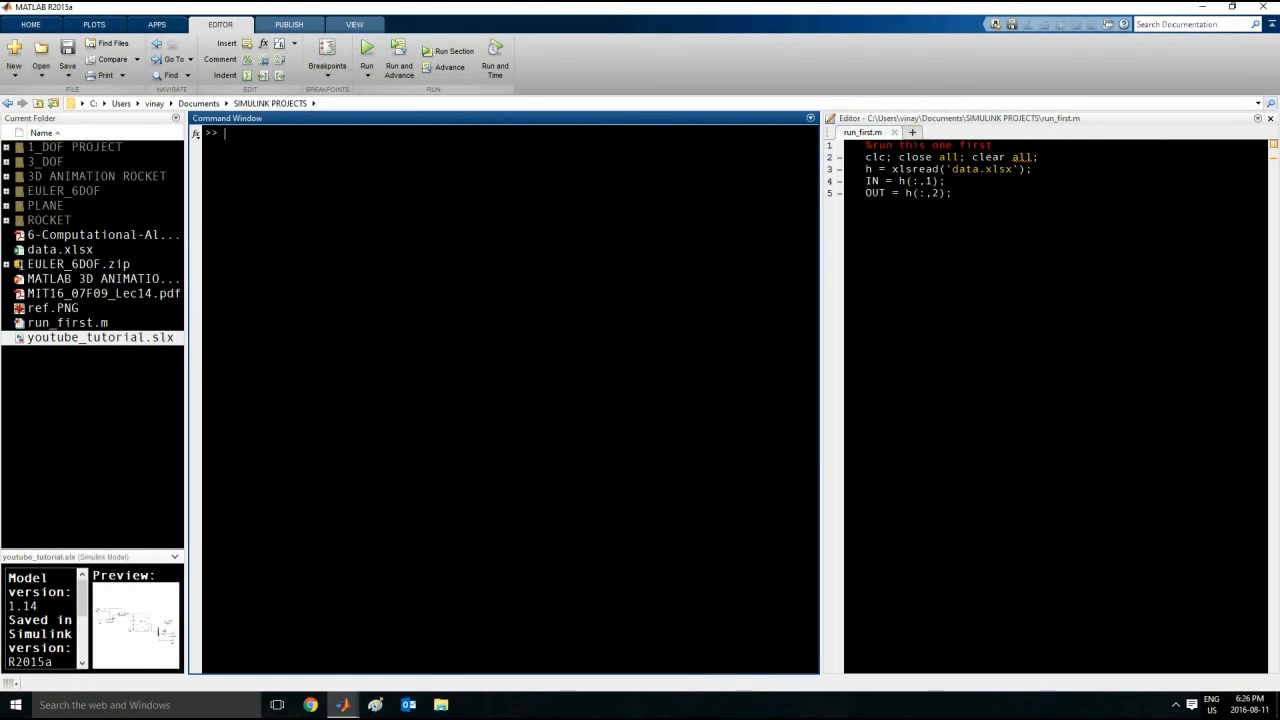
Step: Switch MATLAB's graphics rendering to software mode with the opengl software command
{"action": "type", "text": "openl sof"}
{"action": "key", "text": "BackSpace"}
{"action": "key", "text": "BackSpace"}
{"action": "key", "text": "BackSpace"}
{"action": "key", "text": "BackSpace"}
{"action": "key", "text": "BackSpace"}
{"action": "type", "text": "gl software"}
{"action": "key", "text": "Return"}
Step: Check the renderer details with opengl info in the Command Window, and clear the window with clc
{"action": "type", "text": "o"}
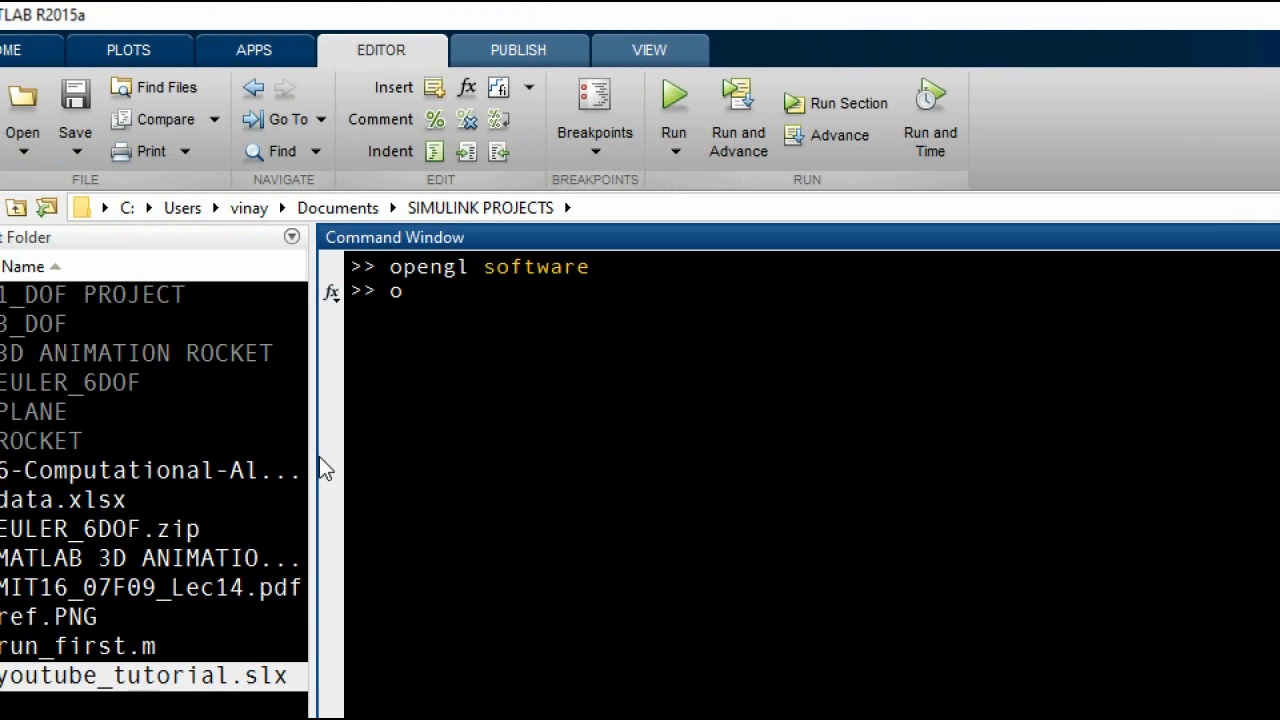
{"action": "type", "text": "pengl info"}
{"action": "key", "text": "Return"}
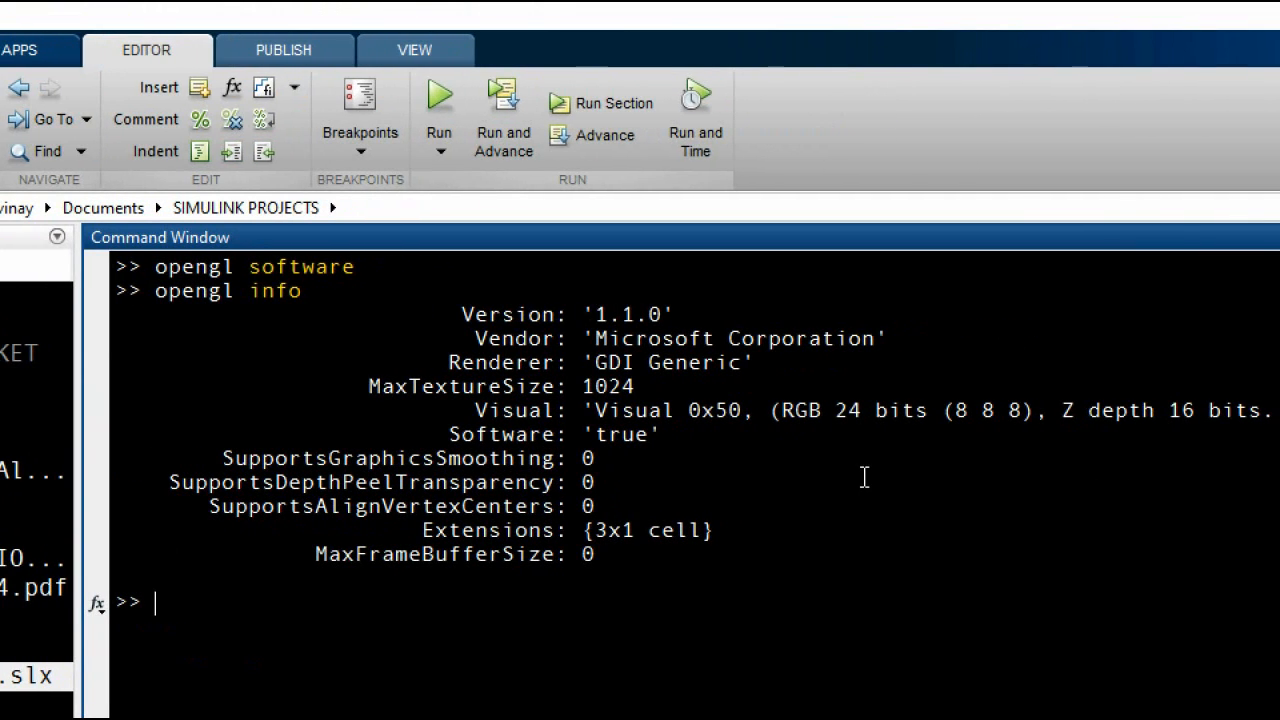
{"action": "type", "text": "$"}
{"action": "key", "text": "BackSpace"}
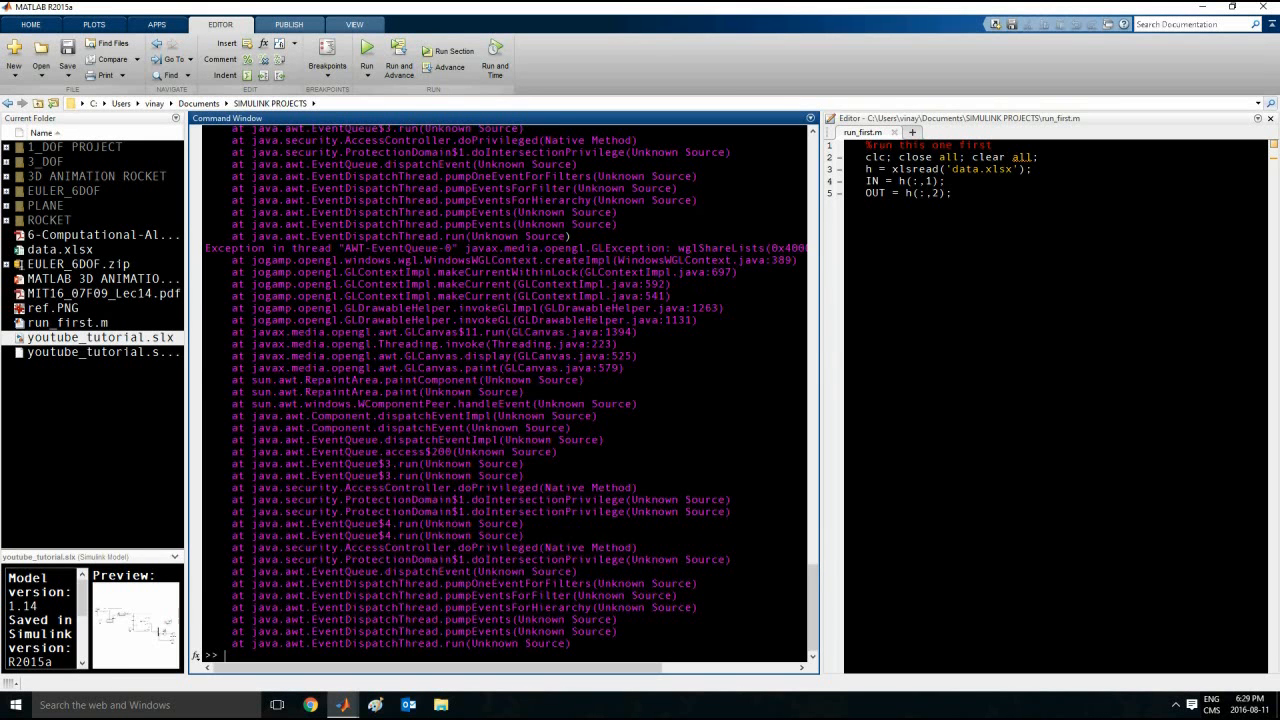
{"action": "type", "text": "clc"}
{"action": "key", "text": "Return"}
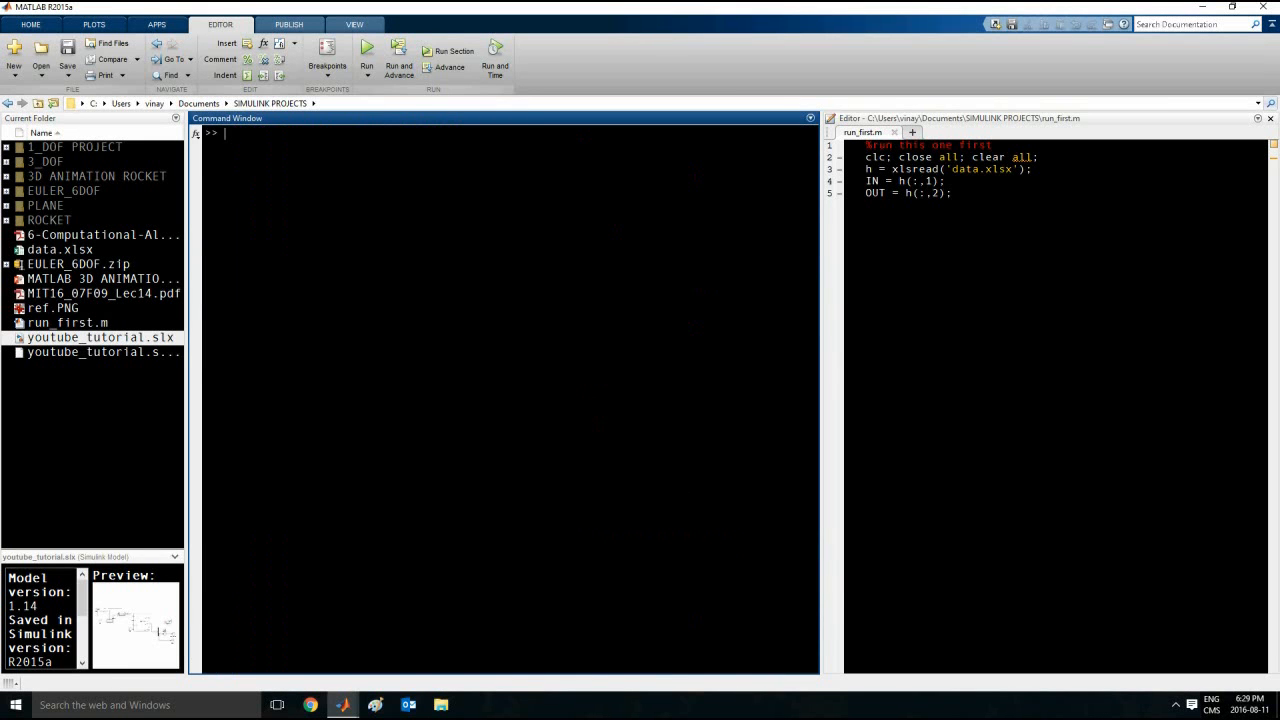
Step: Run the run_first.m script to read the Excel data, and display the IN and OUT variables in the Command Window
{"action": "left_click", "coordinate": [953, 194]}
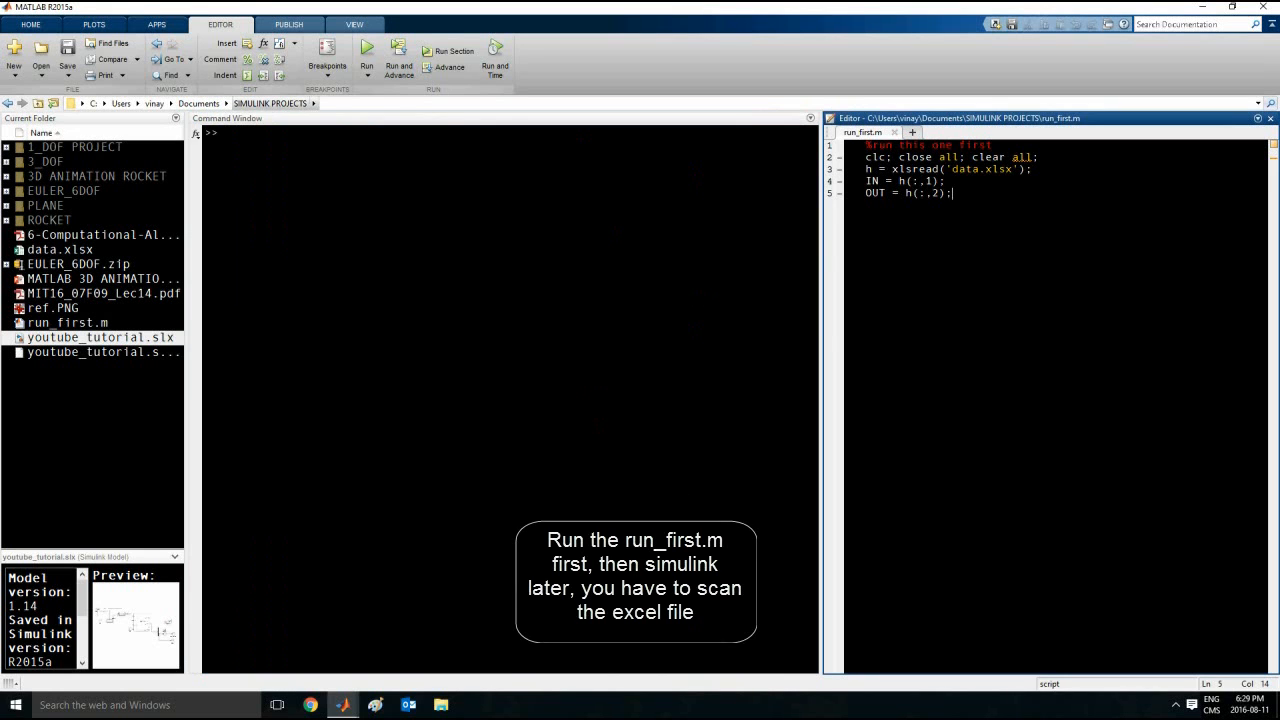
{"action": "key", "text": "F5"}
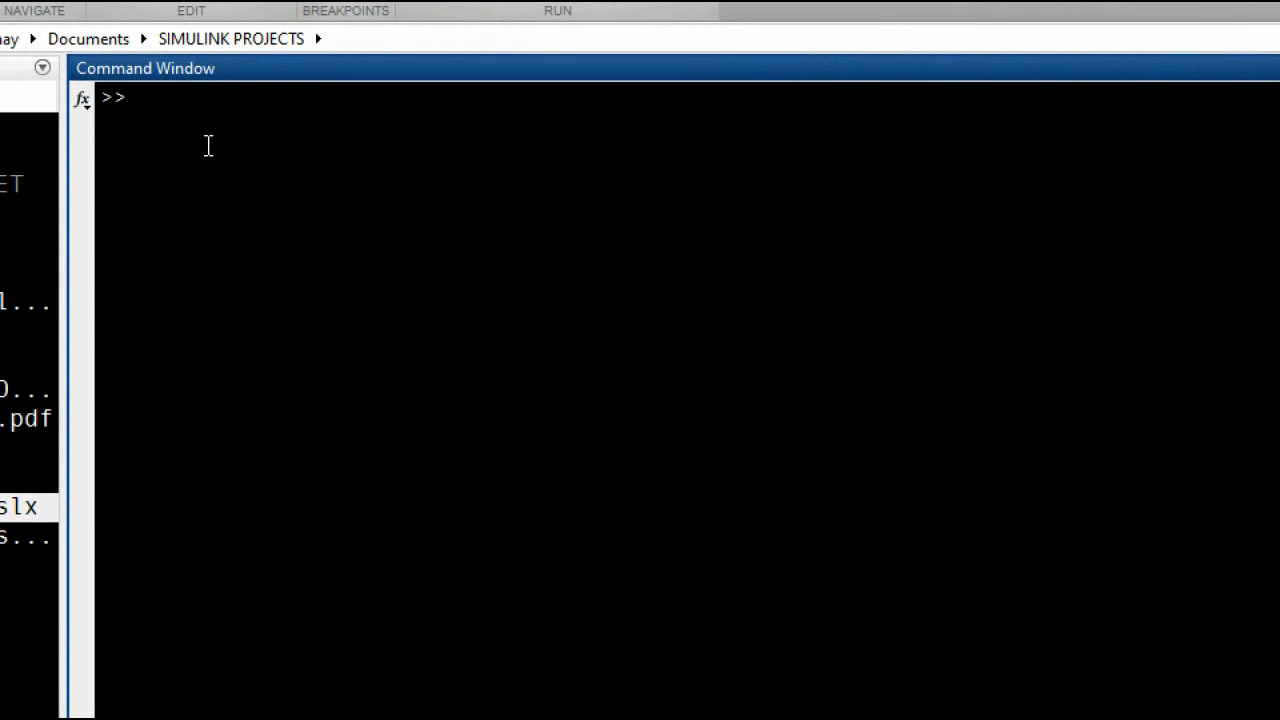
{"action": "type", "text": "IN"}
{"action": "key", "text": "Return"}
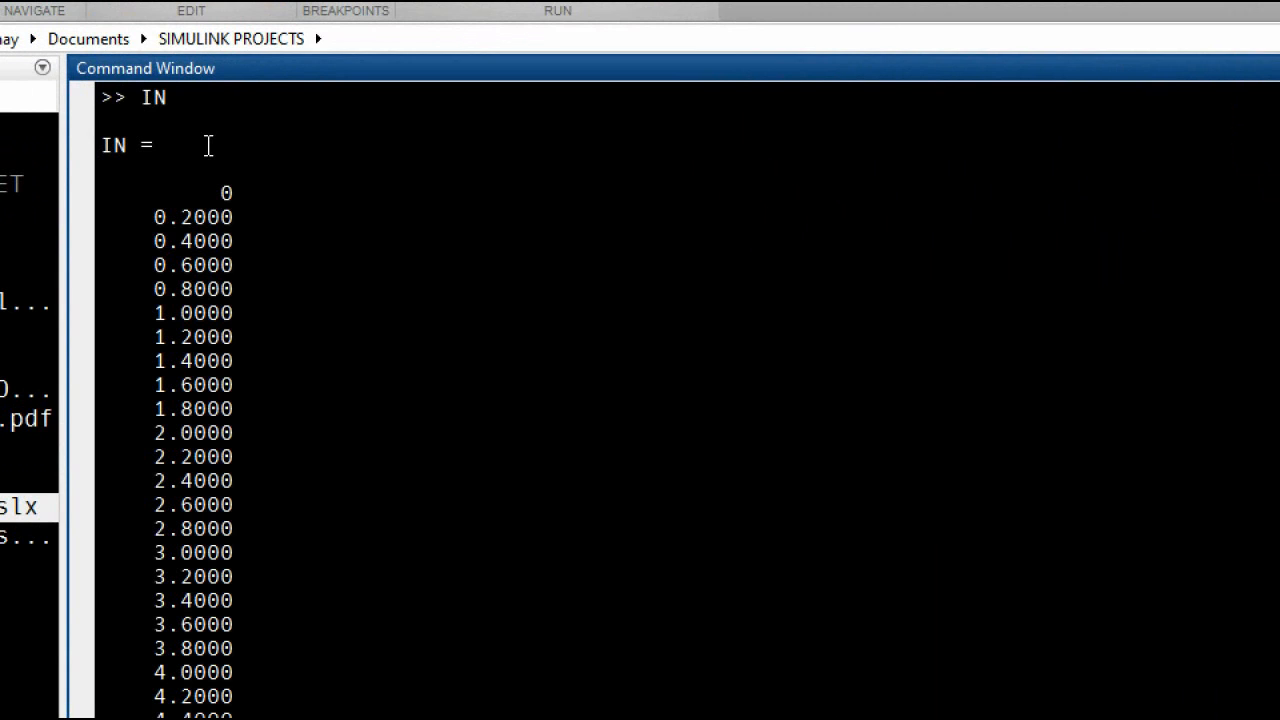
{"action": "type", "text": "OUT"}
{"action": "key", "text": "Return"}
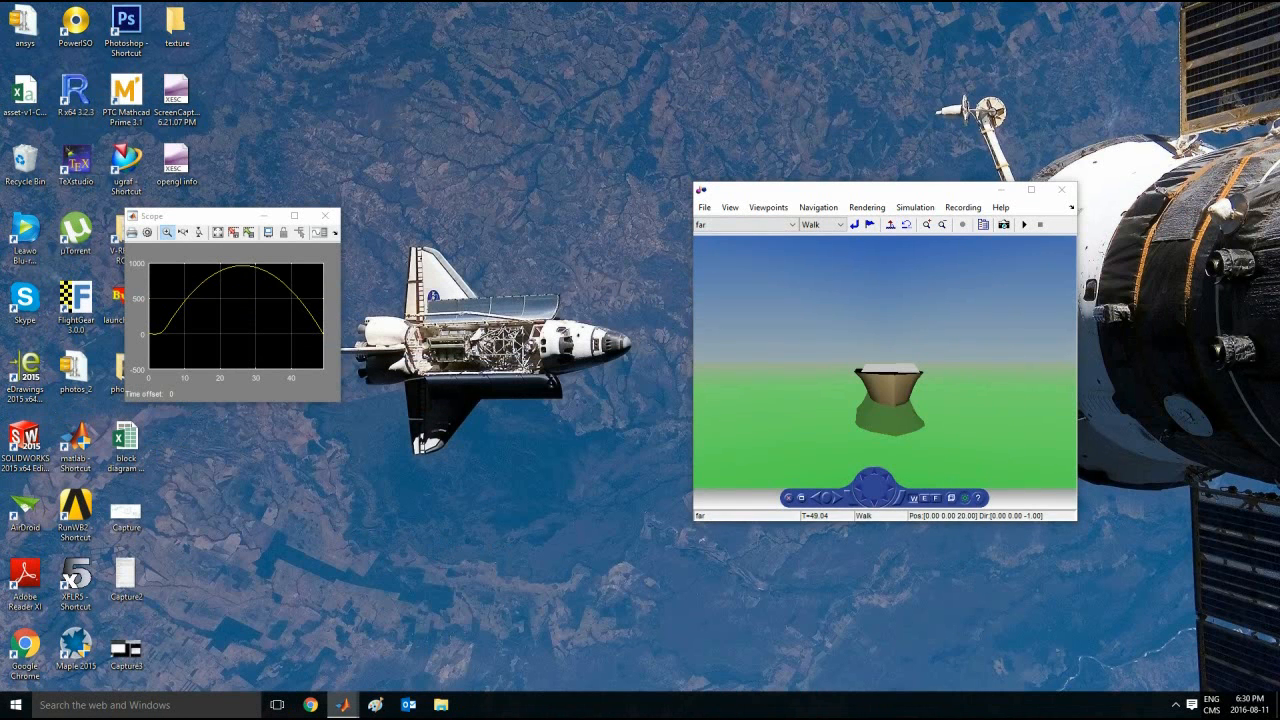
Step: Bring up the youtube_tutorial model and arrange its window below the Scope and the virtual world viewer
{"action": "mouse_move", "coordinate": [343, 706]}
{"action": "left_click", "coordinate": [317, 648]}
{"action": "left_click_drag", "start_coordinate": [640, 6], "coordinate": [666, 442]}
{"action": "left_click_drag", "start_coordinate": [220, 215], "coordinate": [455, 43]}
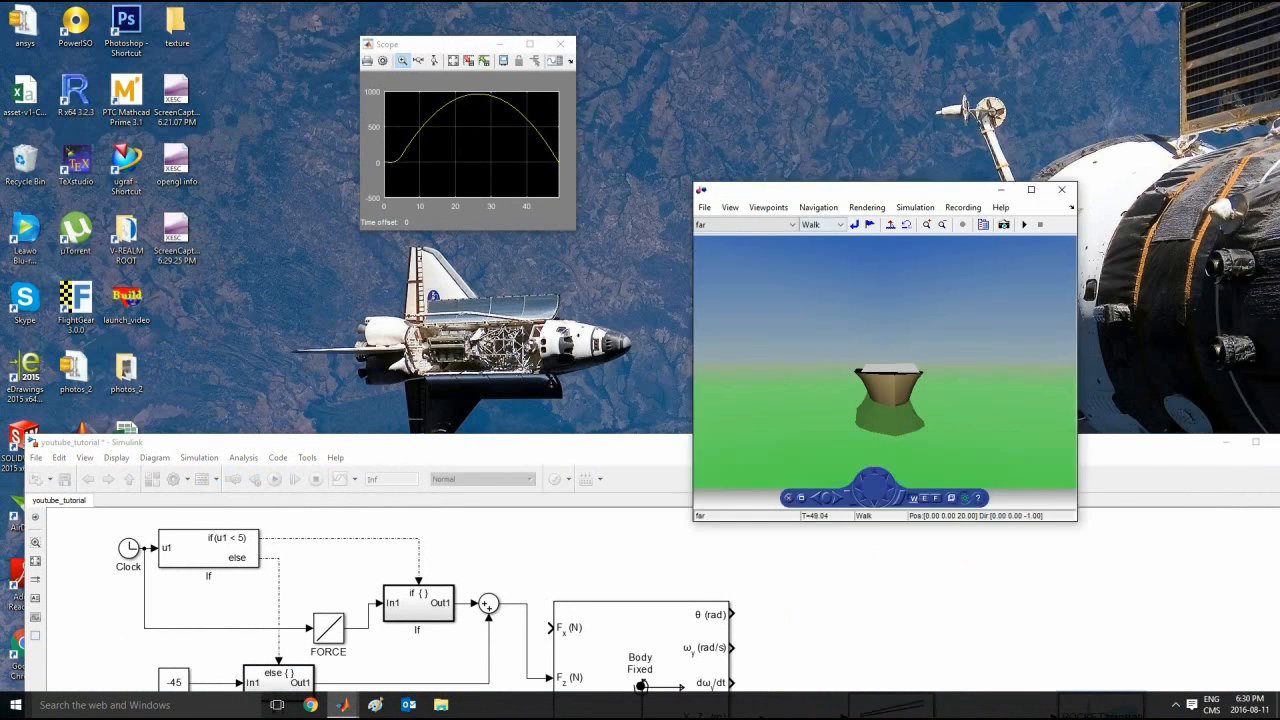
{"action": "left_click_drag", "start_coordinate": [850, 190], "coordinate": [881, 31]}
{"action": "left_click_drag", "start_coordinate": [600, 441], "coordinate": [593, 170]}
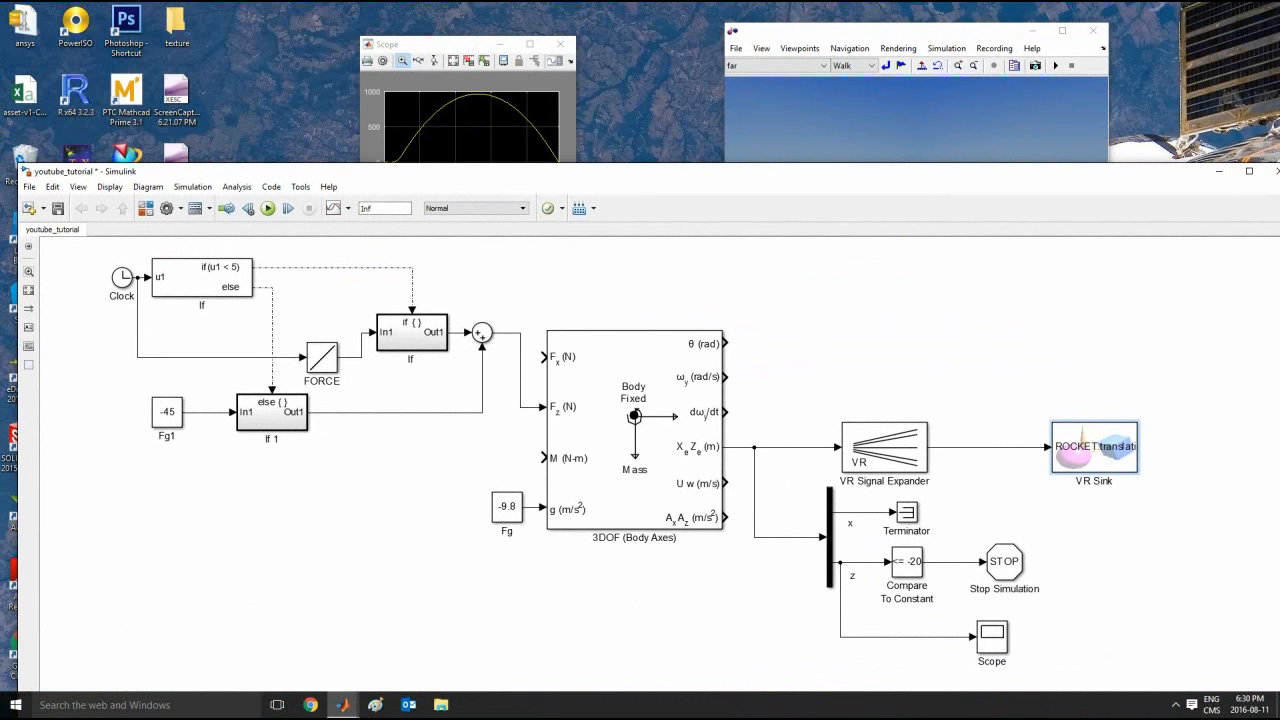
Step: Open the 3DOF (Body Axes) block's parameters and inspect the order of its initial position values
{"action": "double_click", "coordinate": [635, 430]}
{"action": "mouse_move", "coordinate": [764, 505]}
{"action": "left_mouse_down"}
{"action": "mouse_move", "coordinate": [740, 505]}
{"action": "mouse_move", "coordinate": [757, 505]}
{"action": "left_mouse_up"}
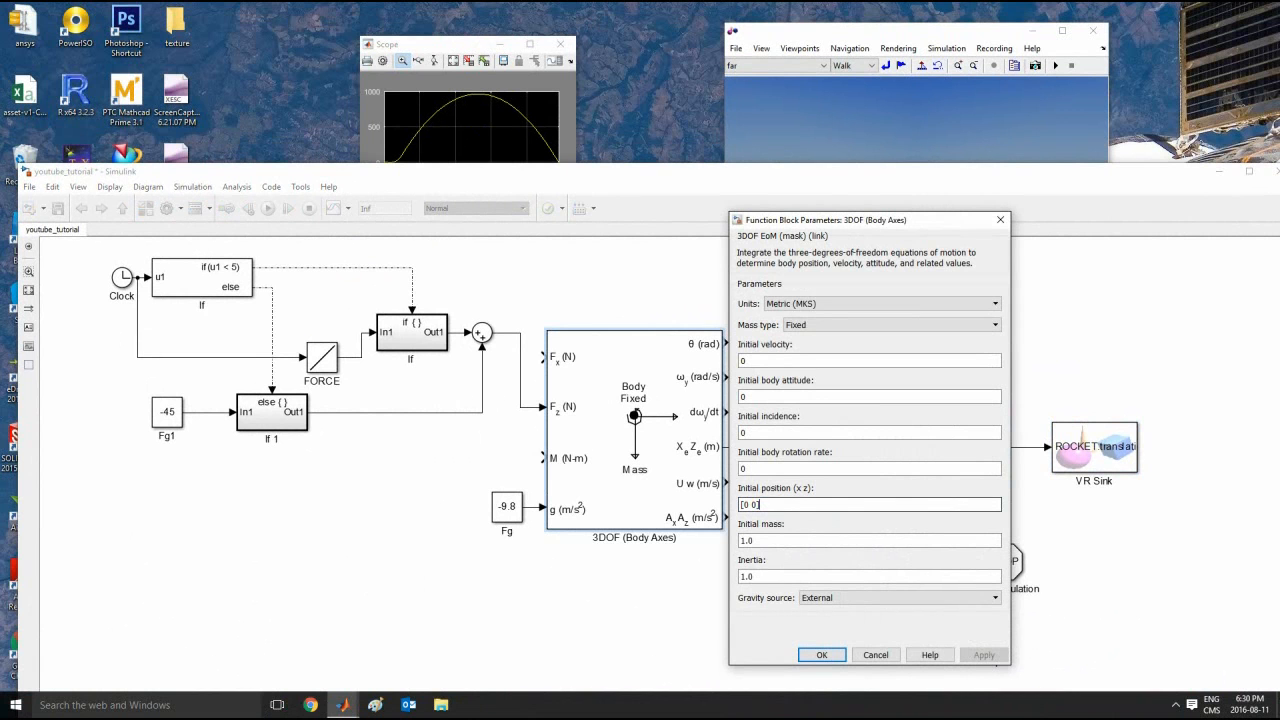
{"action": "left_click_drag", "start_coordinate": [757, 505], "coordinate": [744, 505]}
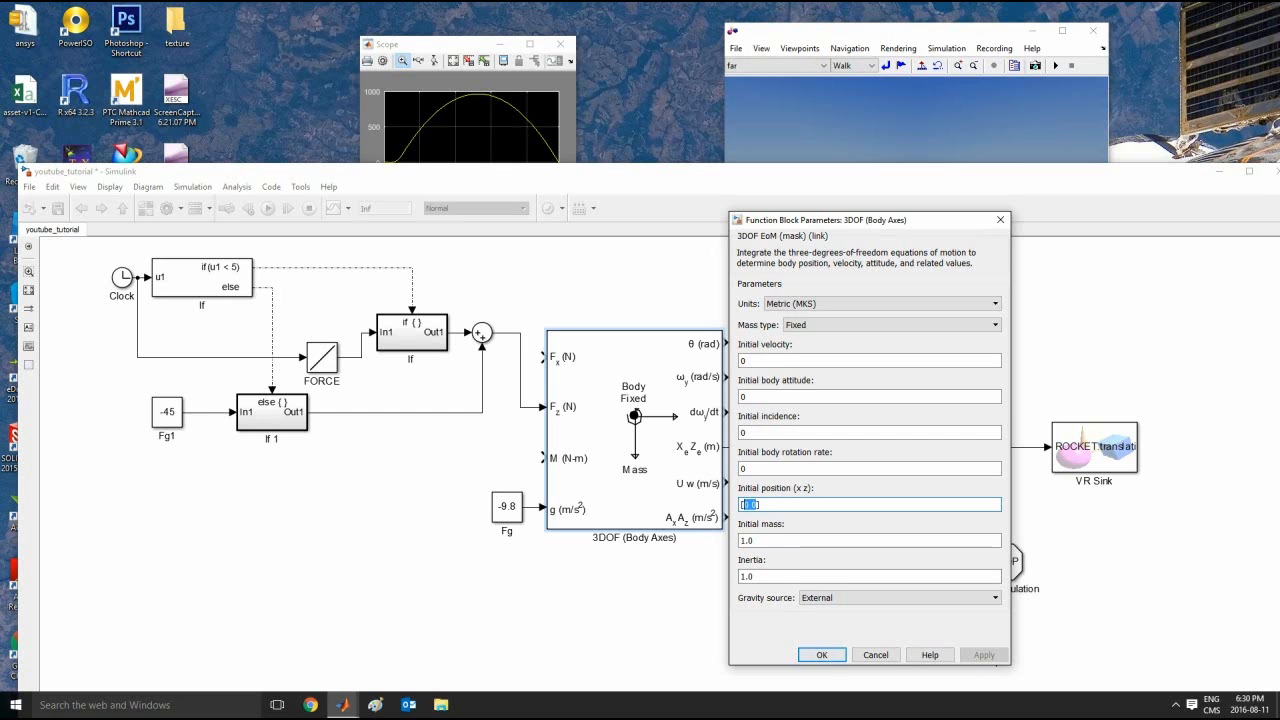
{"action": "left_click_drag", "start_coordinate": [868, 220], "coordinate": [764, 164]}
Step: Open the VR Signal Expander's parameters and try output signal indices of [1 3]
{"action": "double_click", "coordinate": [884, 445]}
{"action": "left_click", "coordinate": [643, 449]}
{"action": "left_click", "coordinate": [946, 547]}
{"action": "left_click", "coordinate": [955, 547]}
{"action": "left_click", "coordinate": [953, 547]}
{"action": "key", "text": "BackSpace"}
{"action": "type", "text": "3"}
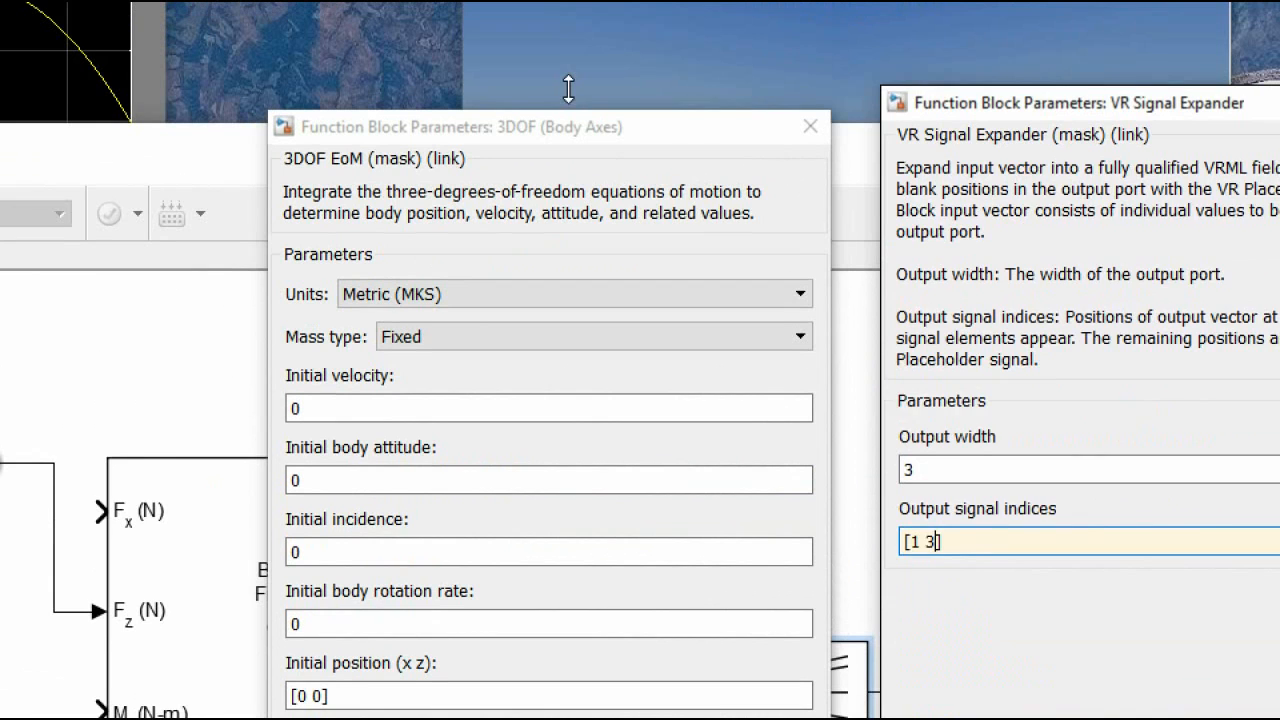
Step: Set the VR Signal Expander's output signal indices back to [1 2], apply them, and accept both block parameter dialogs
{"action": "left_click_drag", "start_coordinate": [568, 88], "coordinate": [740, 211]}
{"action": "left_click_drag", "start_coordinate": [1080, 219], "coordinate": [988, 211]}
{"action": "left_click_drag", "start_coordinate": [870, 218], "coordinate": [622, 94]}
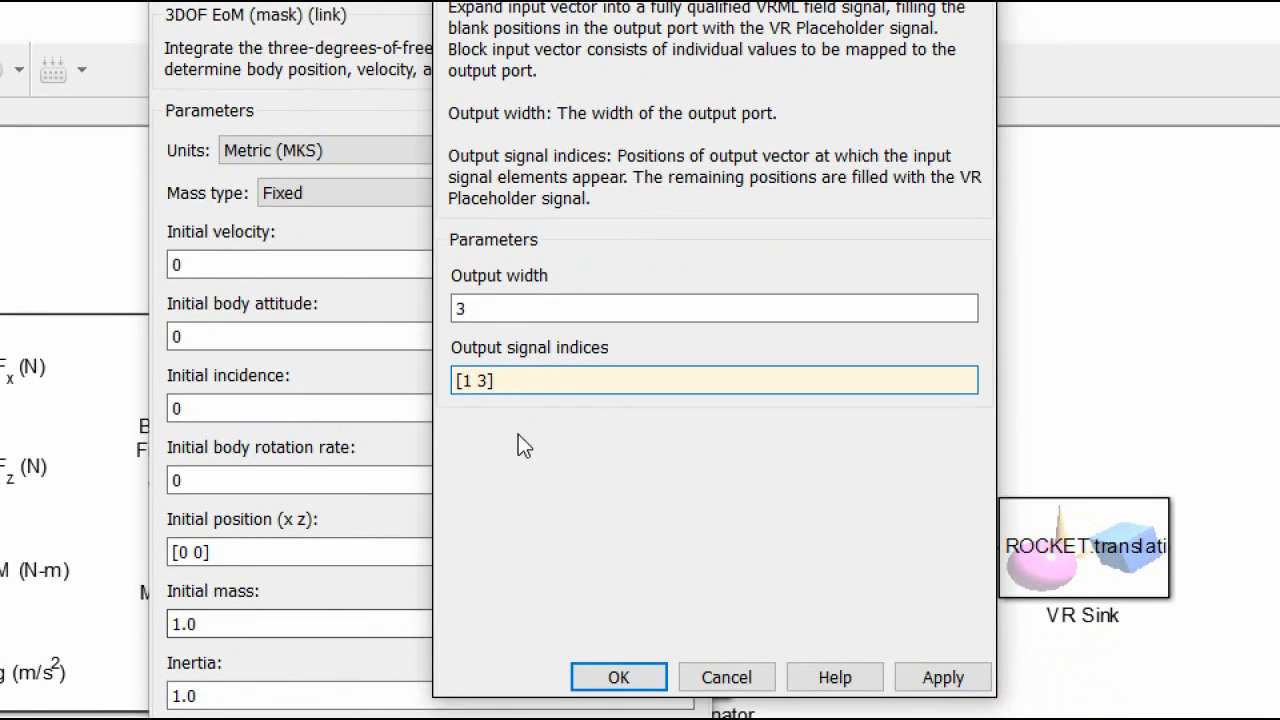
{"action": "key", "text": "BackSpace"}
{"action": "type", "text": "2"}
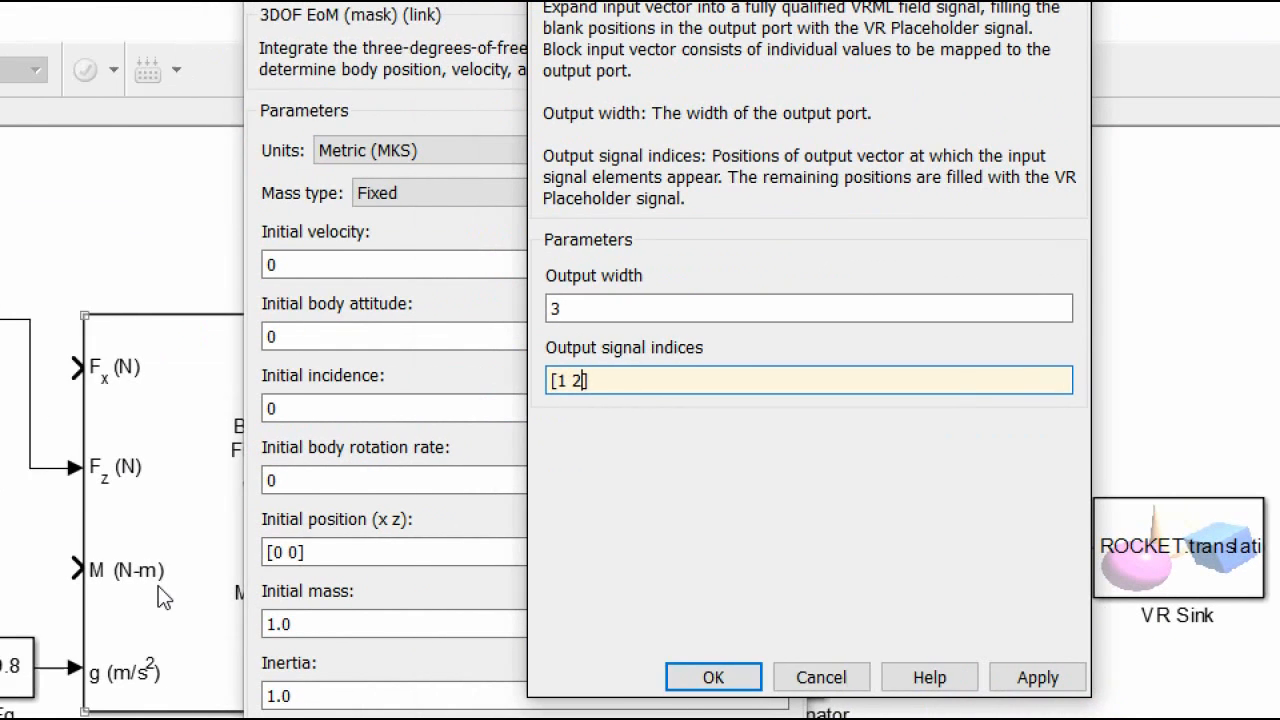
{"action": "left_click", "coordinate": [179, 551]}
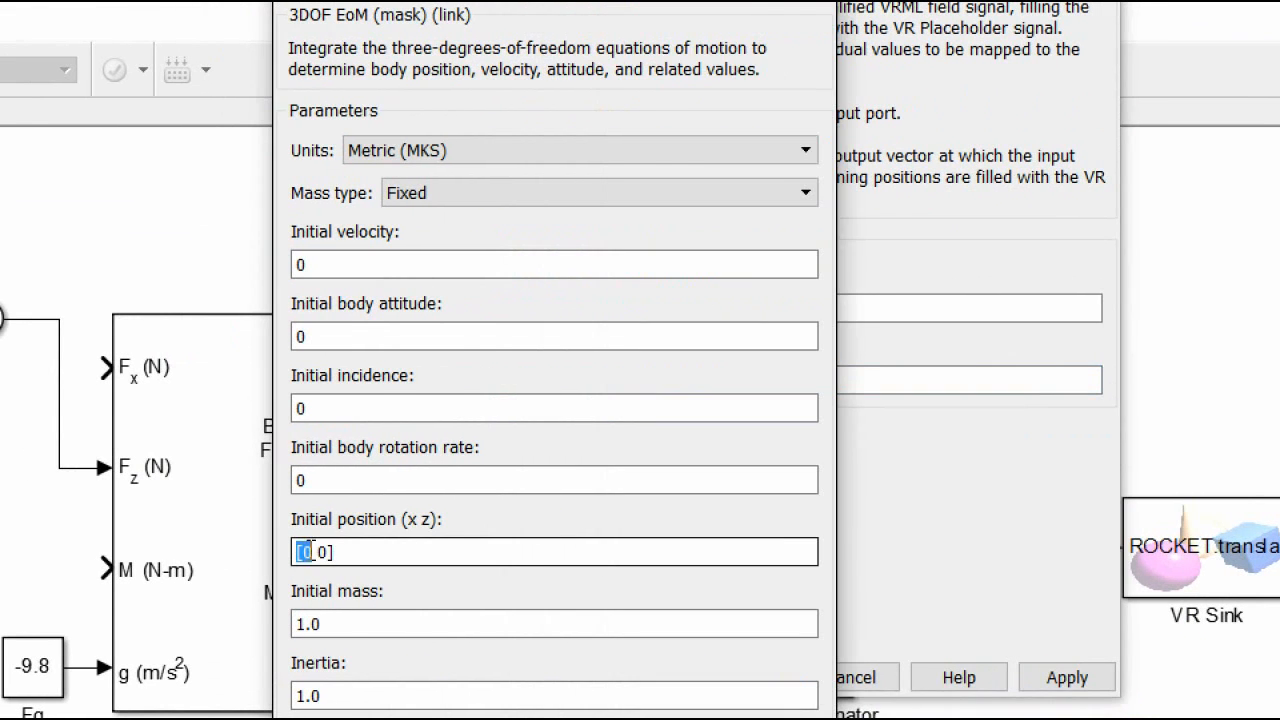
{"action": "left_click", "coordinate": [1004, 554]}
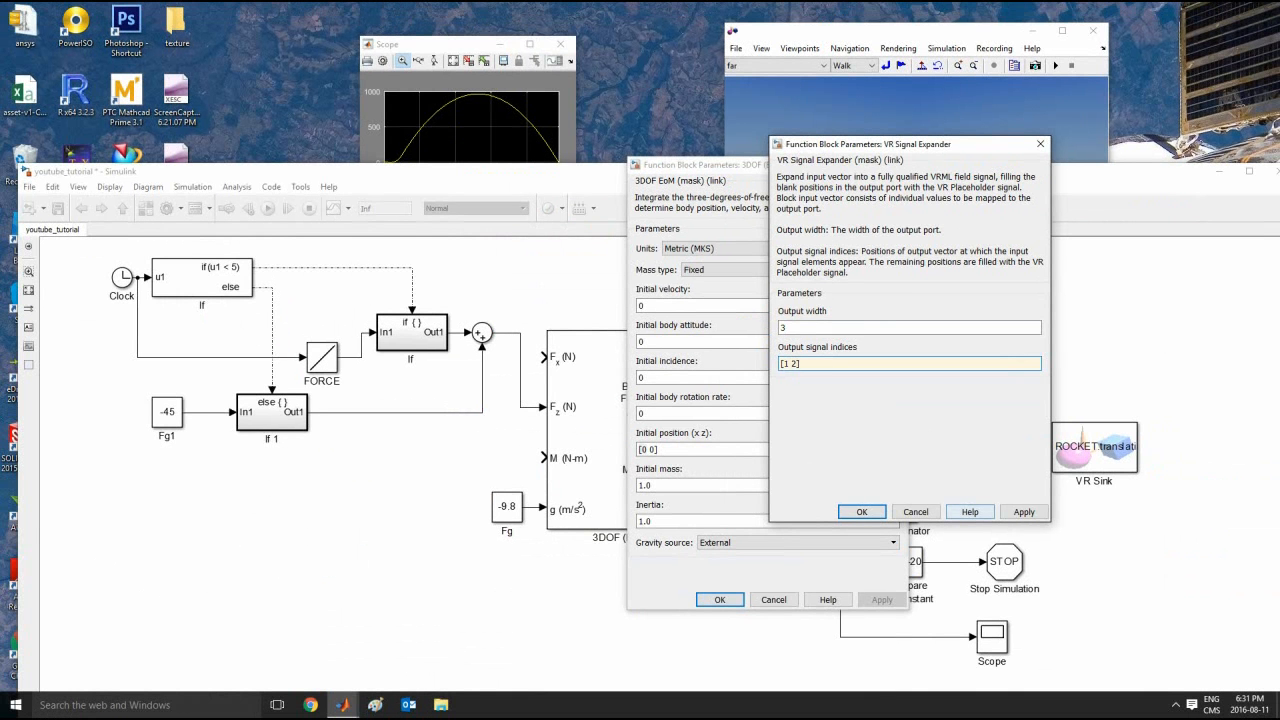
{"action": "left_click", "coordinate": [1024, 512]}
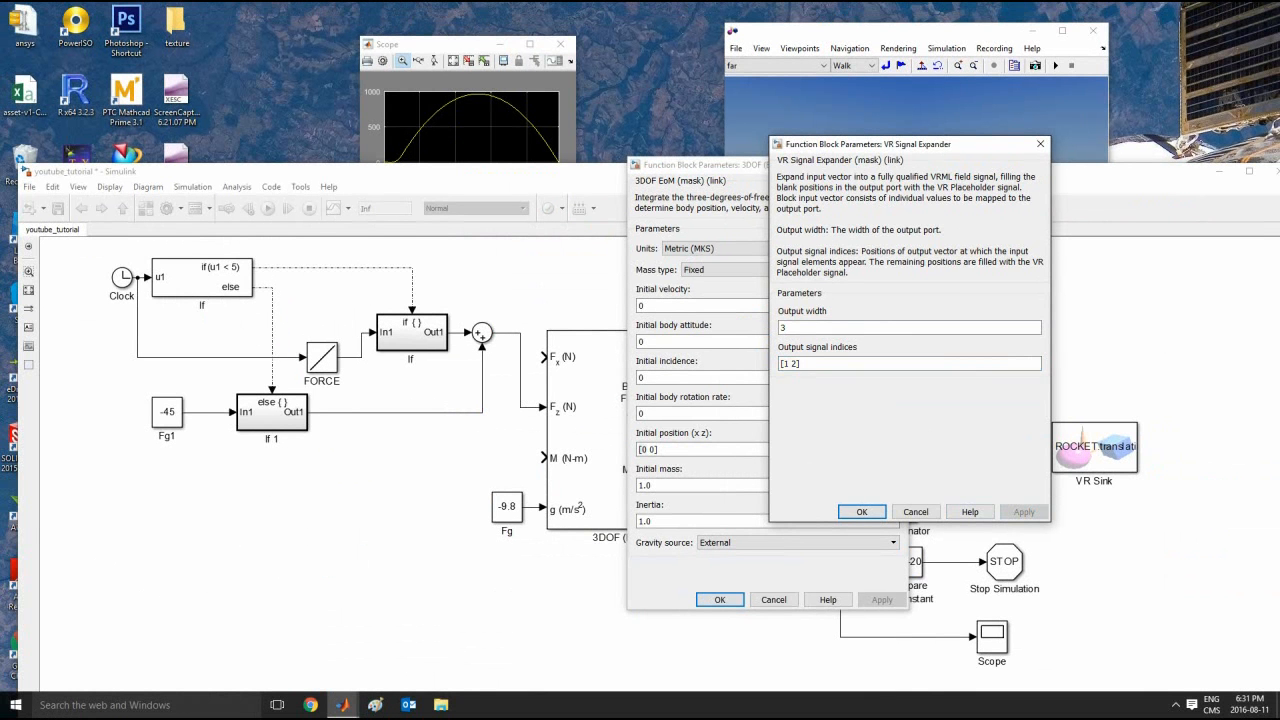
{"action": "left_click", "coordinate": [861, 511]}
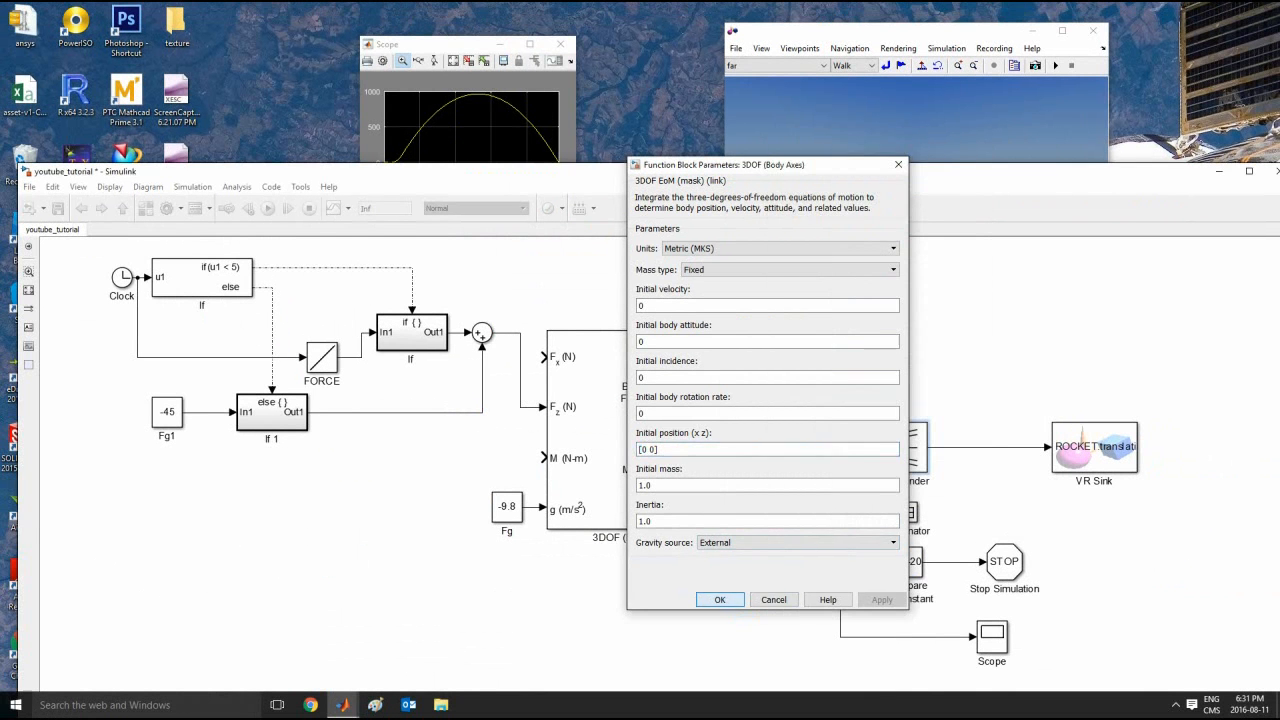
{"action": "left_click", "coordinate": [719, 599]}
Step: Move the model window clear of the viewer, start the simulation, and reposition the Scope window
{"action": "left_click_drag", "start_coordinate": [585, 171], "coordinate": [630, 386]}
{"action": "left_click", "coordinate": [312, 423]}
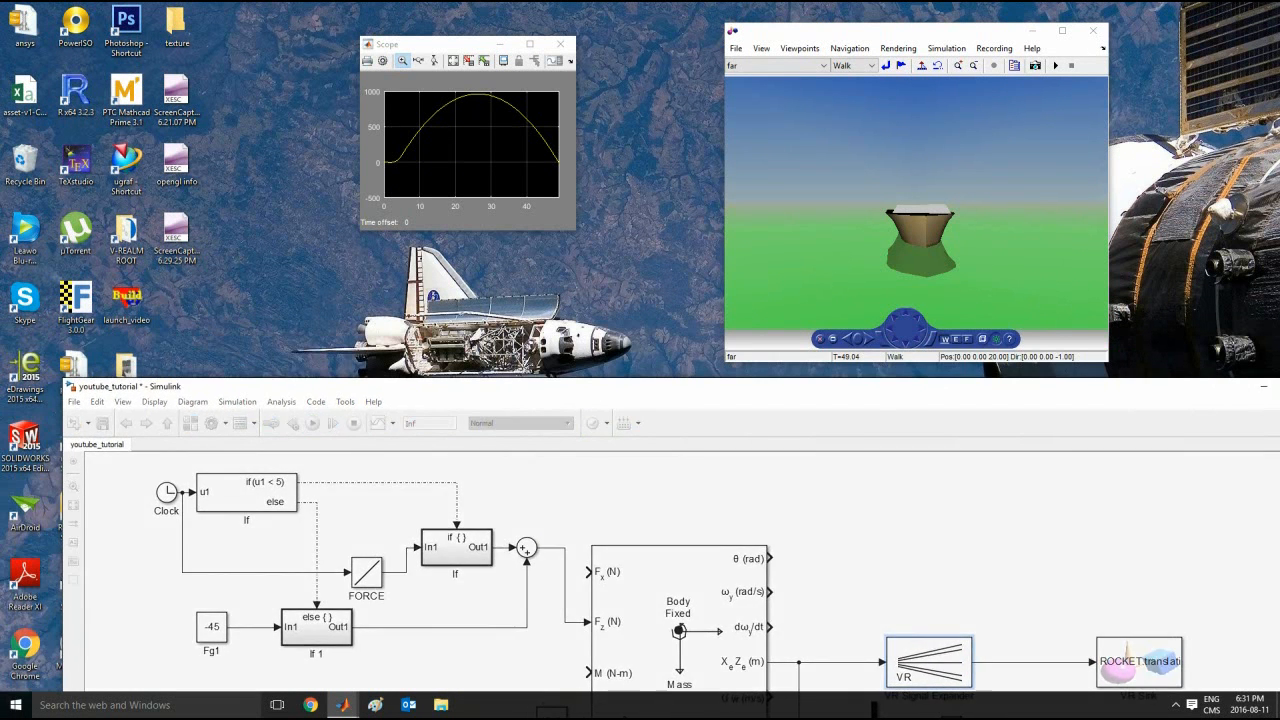
{"action": "left_click_drag", "start_coordinate": [450, 44], "coordinate": [475, 61]}
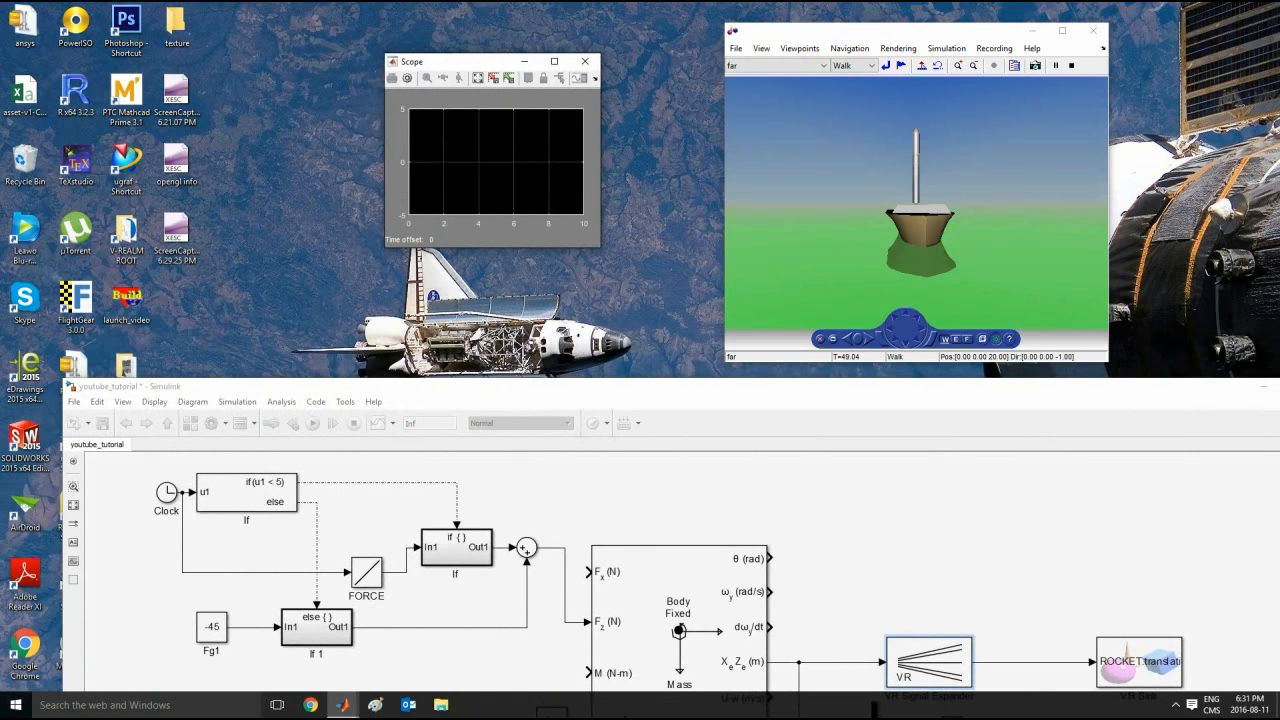
Step: Autoscale the Scope plot repeatedly to follow the rocket's altitude curve while the simulation runs
{"action": "right_click", "coordinate": [466, 138]}
{"action": "left_click", "coordinate": [492, 163]}
{"action": "right_click", "coordinate": [475, 160]}
{"action": "left_click", "coordinate": [514, 184]}
{"action": "right_click", "coordinate": [477, 160]}
{"action": "left_click", "coordinate": [514, 184]}
{"action": "right_click", "coordinate": [494, 165]}
{"action": "left_click", "coordinate": [515, 189]}
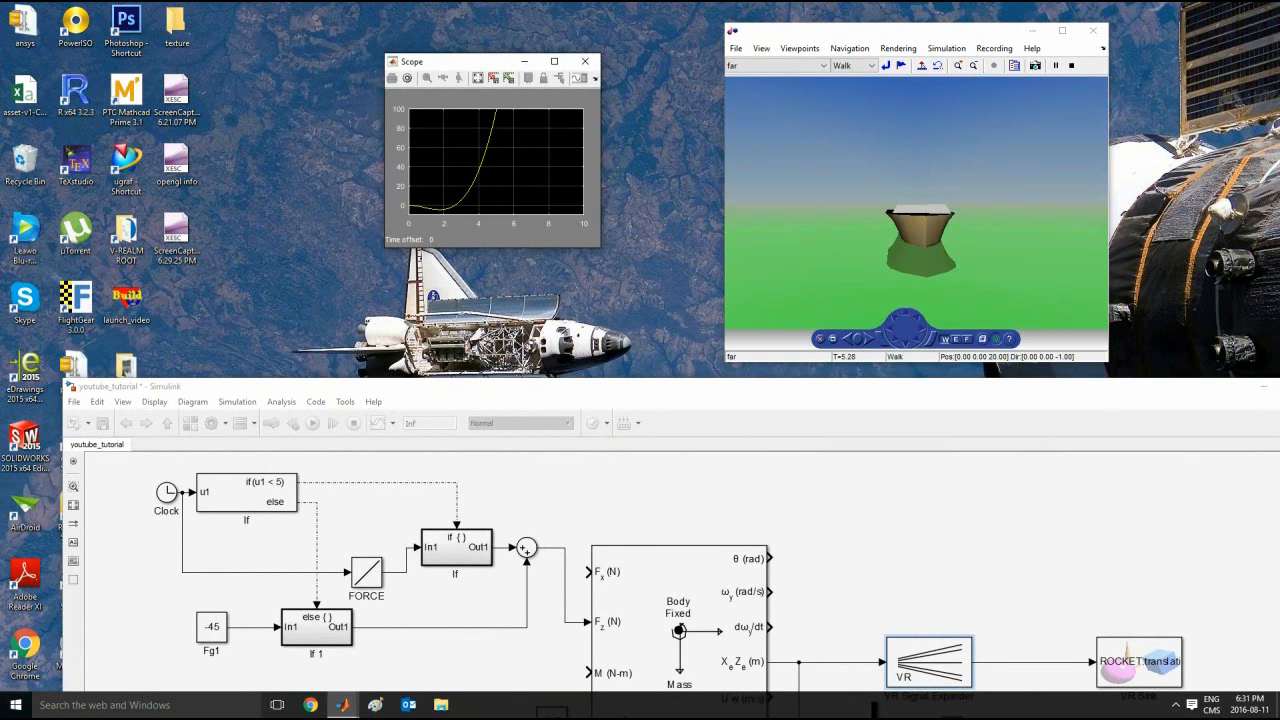
{"action": "right_click", "coordinate": [507, 176]}
{"action": "left_click", "coordinate": [525, 189]}
{"action": "right_click", "coordinate": [513, 159]}
{"action": "left_click", "coordinate": [530, 175]}
{"action": "right_click", "coordinate": [529, 166]}
{"action": "left_click", "coordinate": [552, 189]}
{"action": "right_click", "coordinate": [534, 158]}
{"action": "left_click", "coordinate": [556, 181]}
{"action": "right_click", "coordinate": [513, 152]}
{"action": "left_click", "coordinate": [553, 174]}
{"action": "right_click", "coordinate": [506, 157]}
{"action": "left_click", "coordinate": [528, 180]}
{"action": "right_click", "coordinate": [492, 153]}
{"action": "left_click", "coordinate": [530, 177]}
{"action": "right_click", "coordinate": [490, 143]}
{"action": "left_click", "coordinate": [522, 166]}
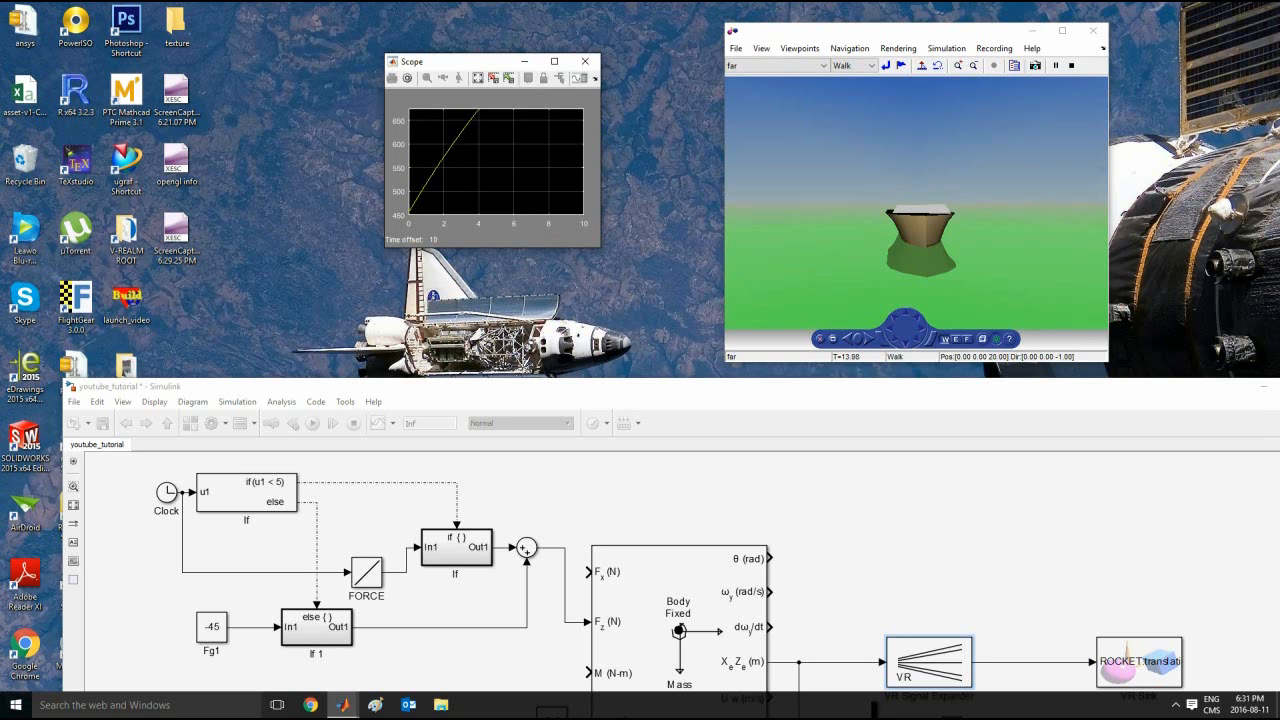
{"action": "right_click", "coordinate": [486, 138]}
{"action": "left_click", "coordinate": [520, 163]}
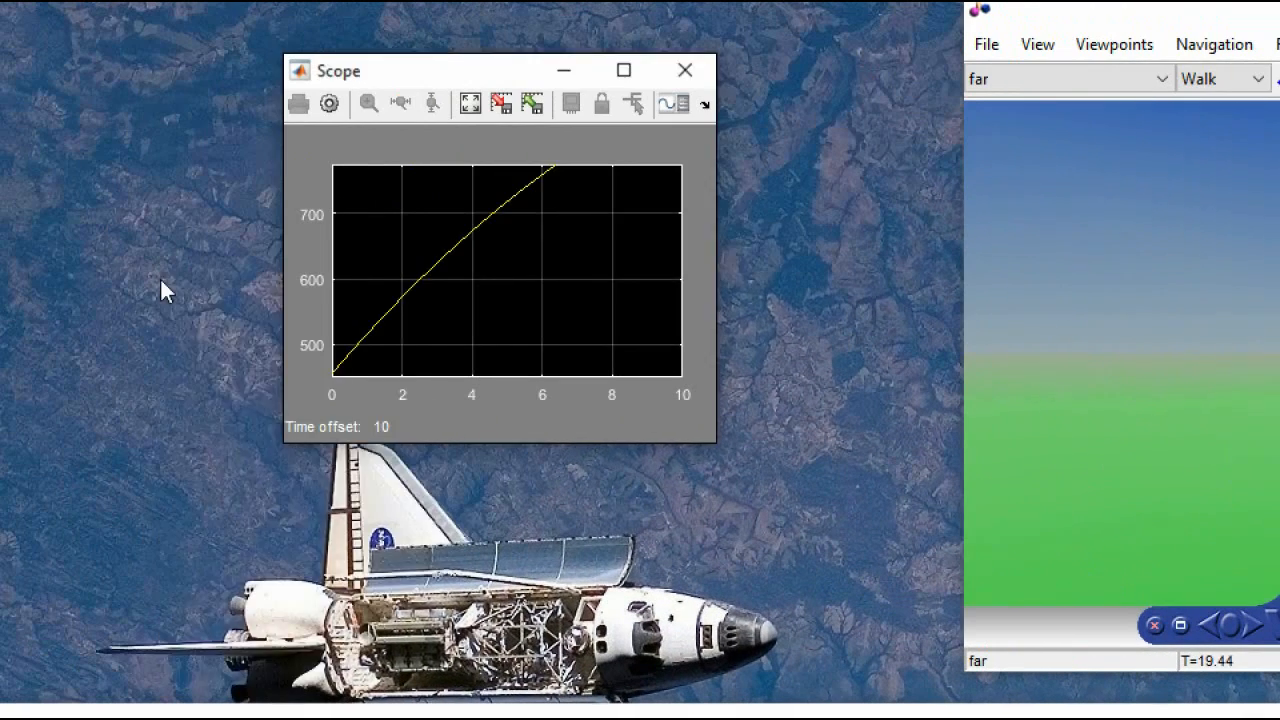
{"action": "right_click", "coordinate": [104, 180]}
{"action": "right_click", "coordinate": [563, 213]}
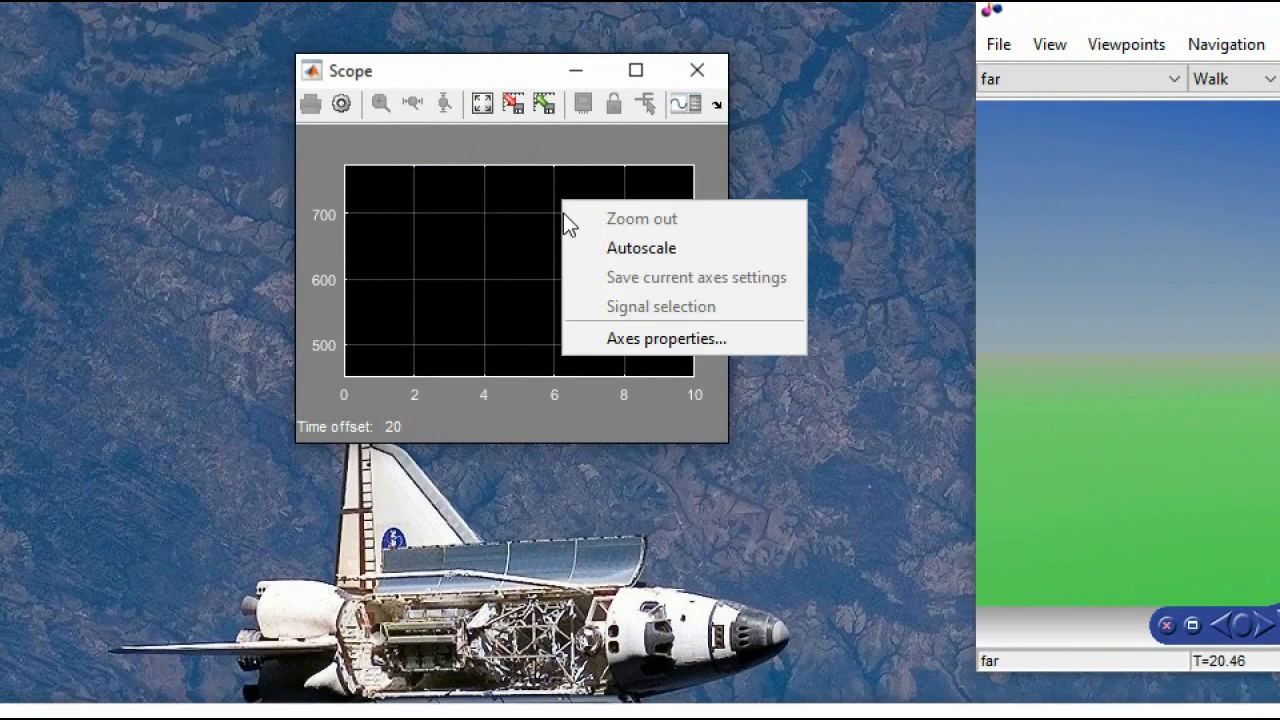
{"action": "left_click", "coordinate": [631, 246]}
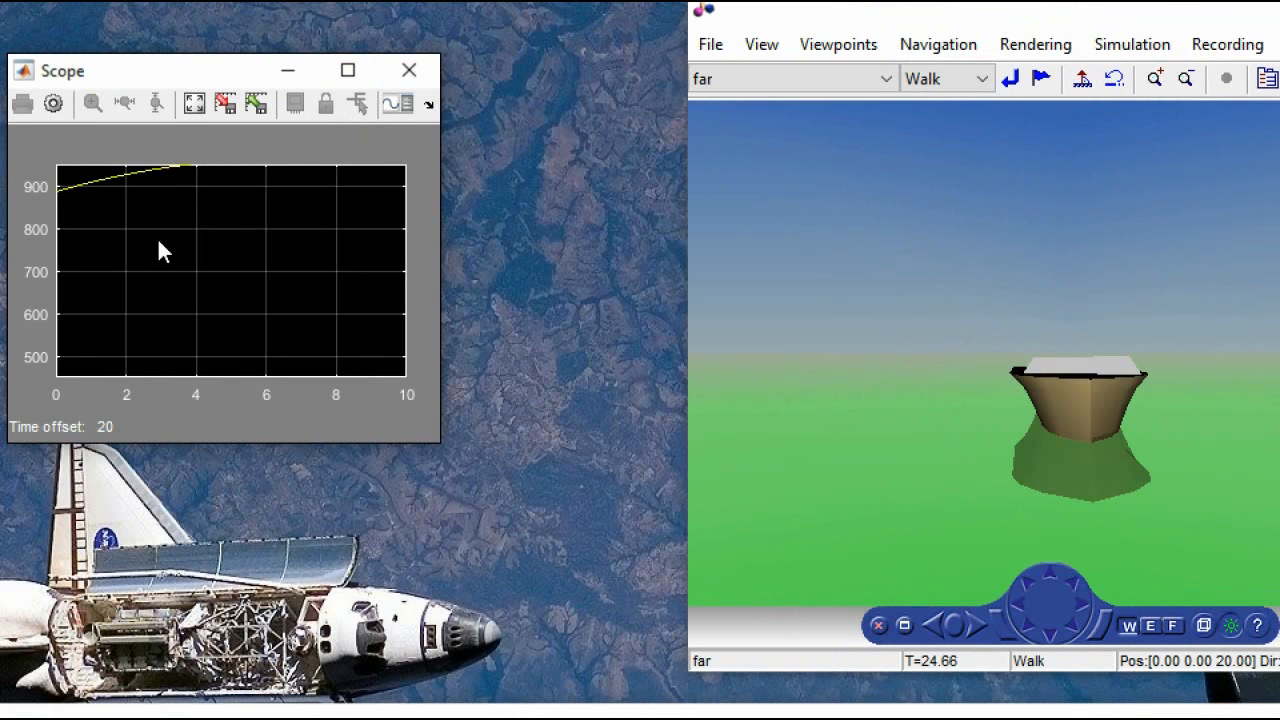
{"action": "right_click", "coordinate": [99, 243]}
{"action": "left_click", "coordinate": [136, 294]}
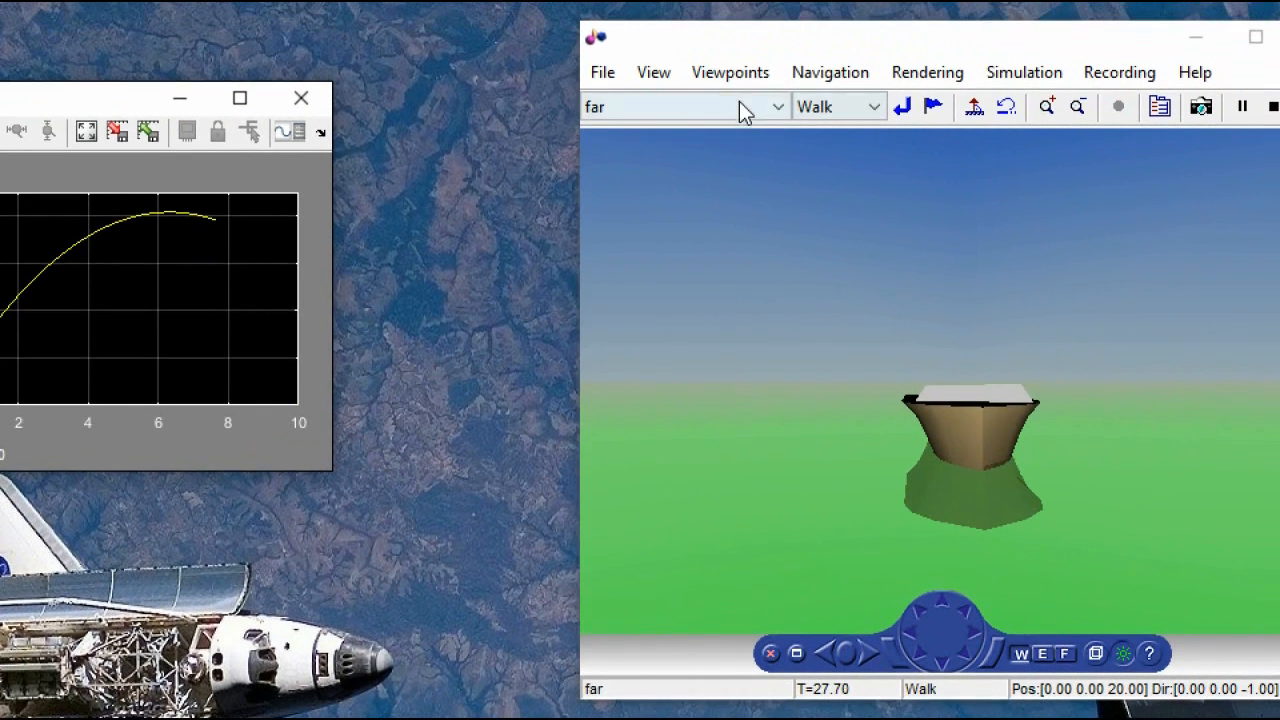
Step: Switch the virtual world viewer to the gopro viewpoint and autoscale the Scope plot once more
{"action": "left_click", "coordinate": [862, 80]}
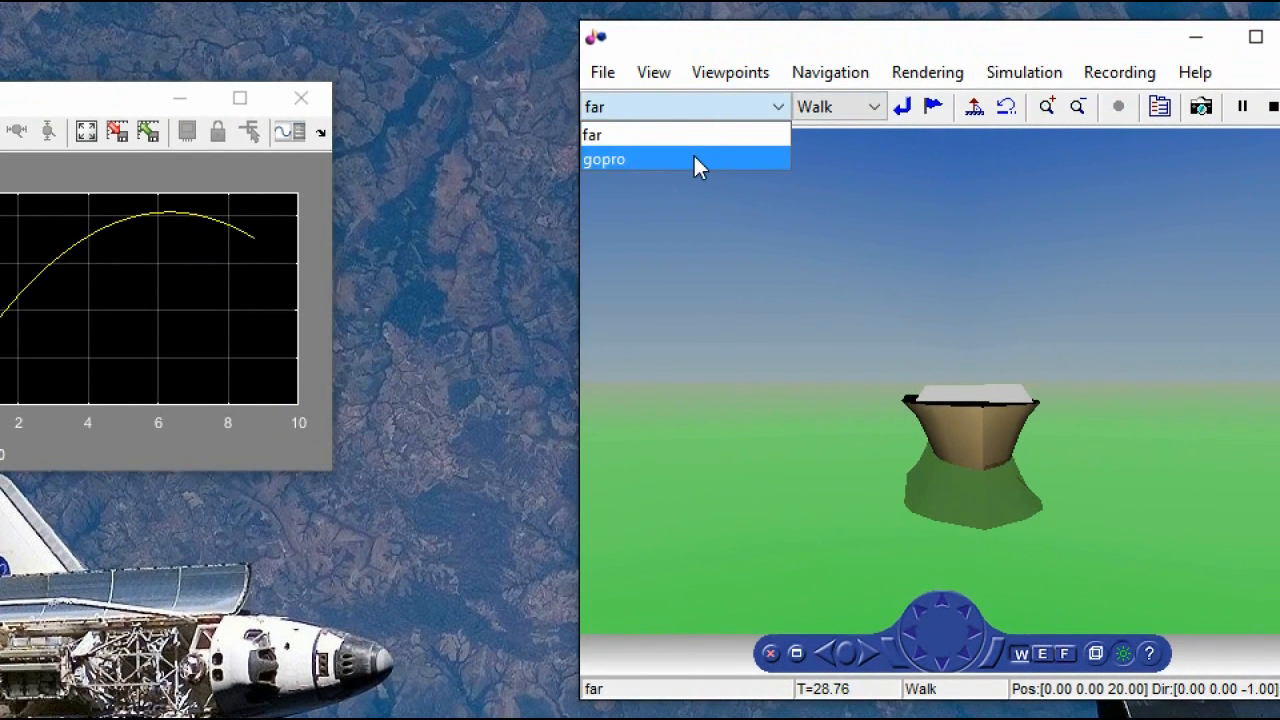
{"action": "left_click", "coordinate": [695, 159]}
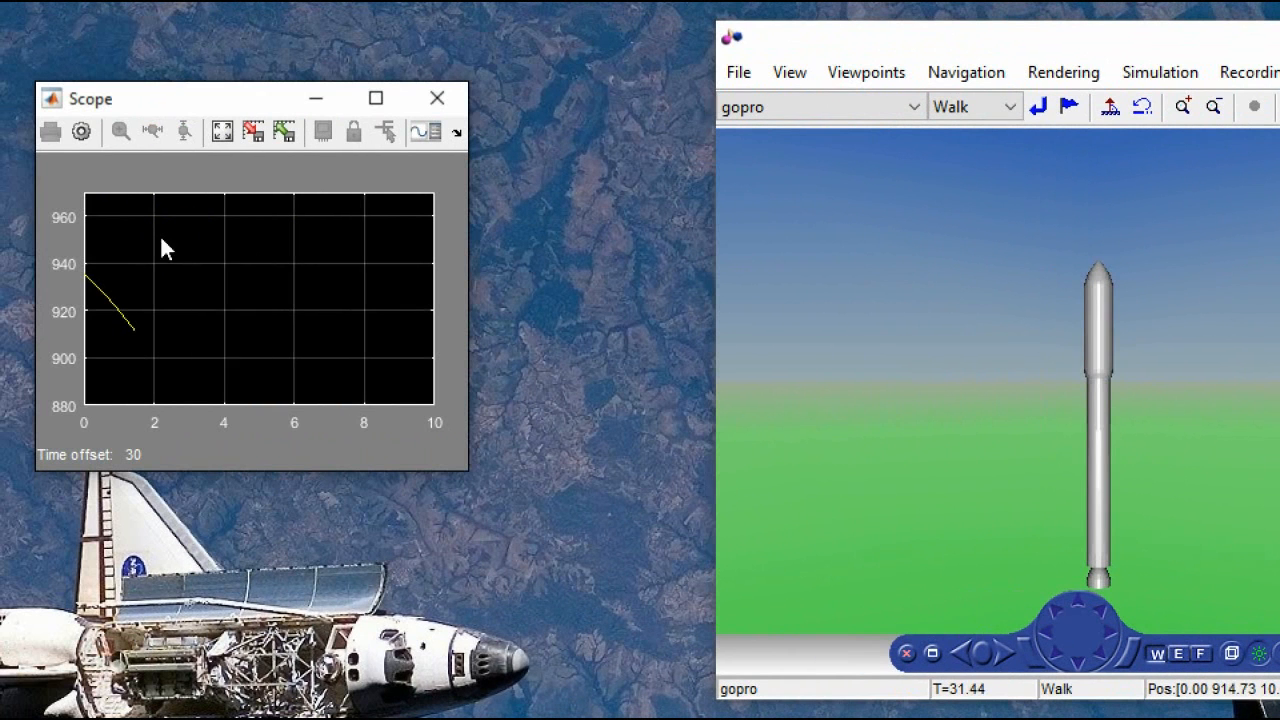
{"action": "right_click", "coordinate": [24, 236]}
{"action": "left_click", "coordinate": [79, 283]}
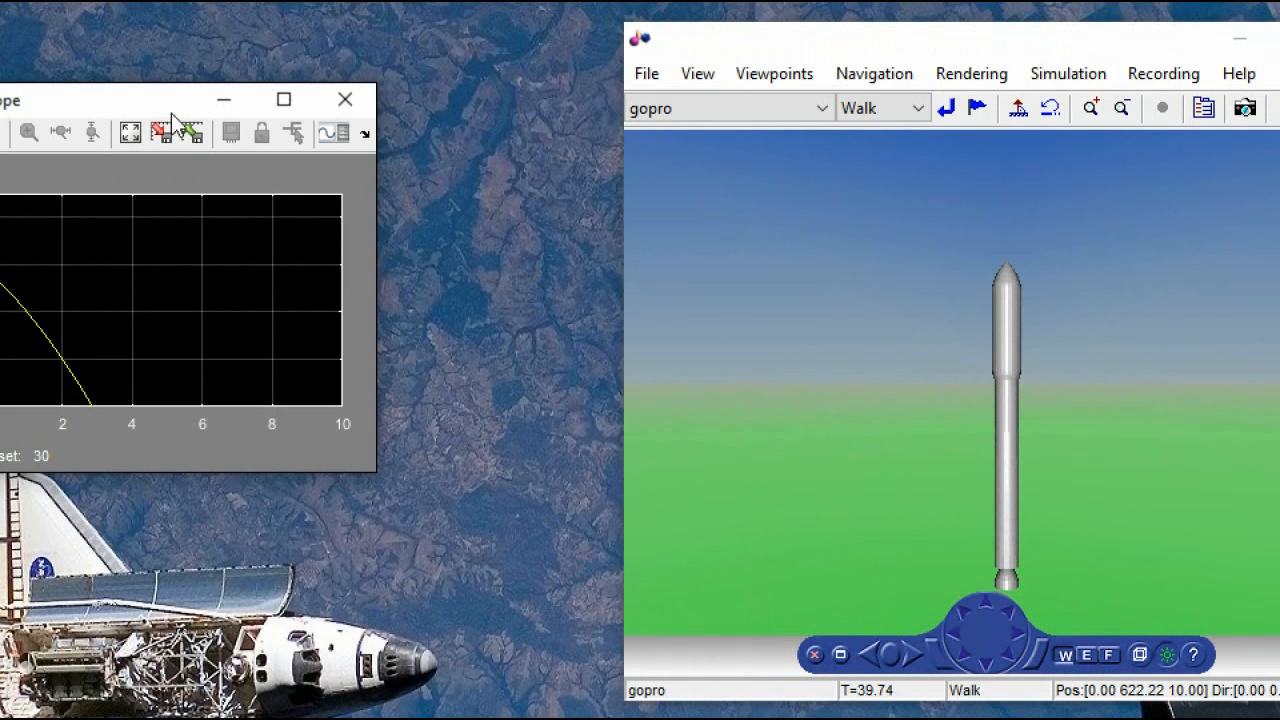
Step: Place the Scope beside the viewer and keep autoscaling its plot through the descent until the full trajectory is shown
{"action": "left_click_drag", "start_coordinate": [165, 32], "coordinate": [565, 125]}
{"action": "left_click_drag", "start_coordinate": [565, 200], "coordinate": [439, 170]}
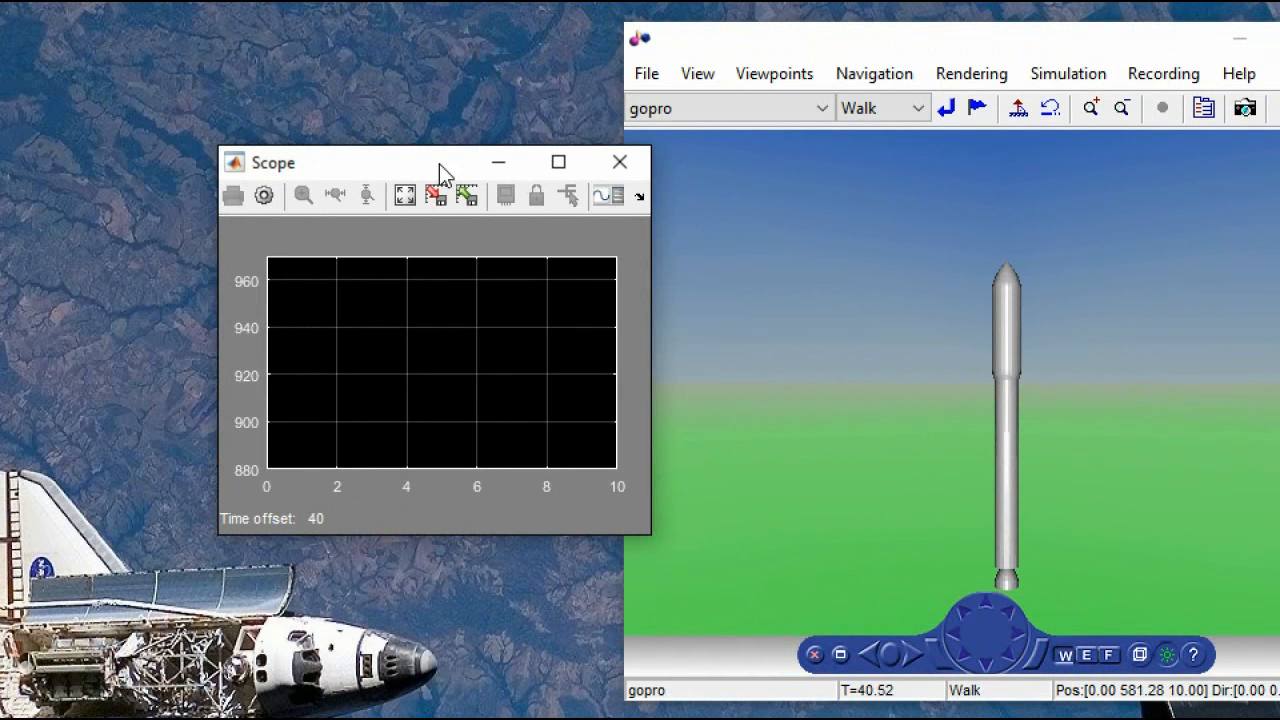
{"action": "right_click", "coordinate": [385, 318]}
{"action": "left_click", "coordinate": [417, 366]}
{"action": "right_click", "coordinate": [412, 358]}
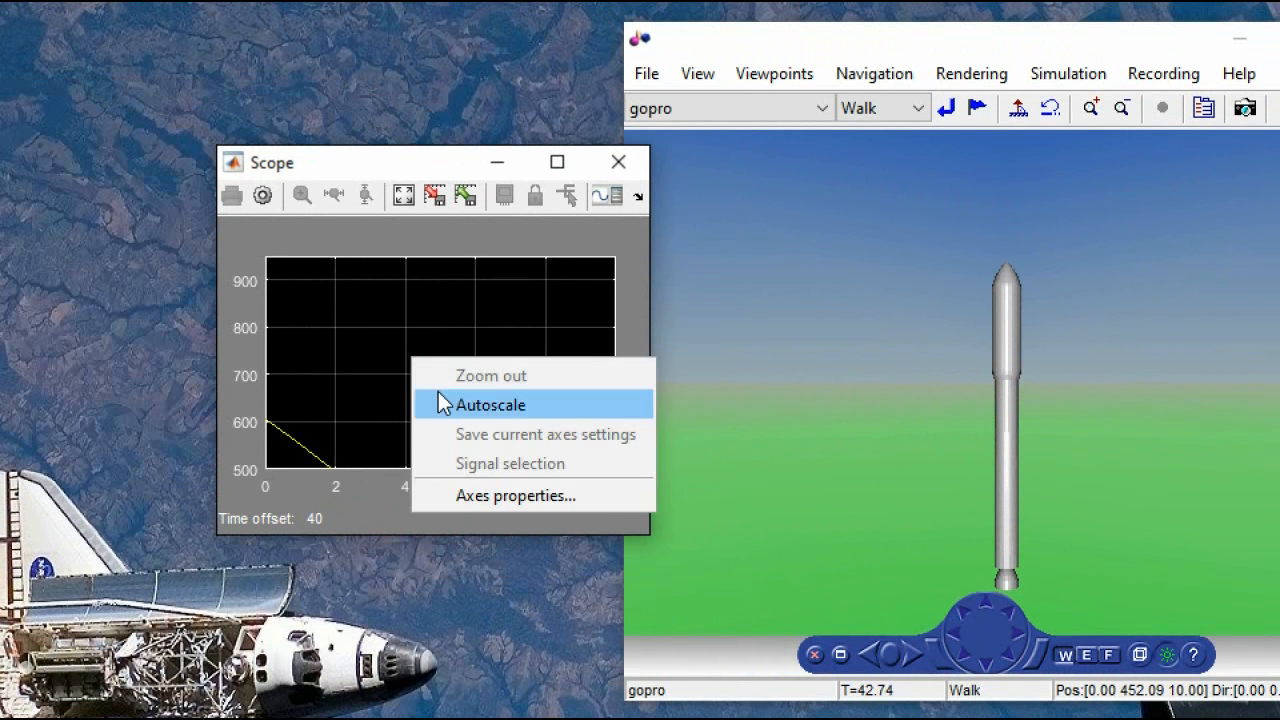
{"action": "left_click", "coordinate": [443, 403]}
{"action": "right_click", "coordinate": [438, 394]}
{"action": "left_click", "coordinate": [474, 443]}
{"action": "right_click", "coordinate": [441, 349]}
{"action": "left_click", "coordinate": [475, 398]}
{"action": "right_click", "coordinate": [440, 374]}
{"action": "left_click", "coordinate": [474, 420]}
{"action": "right_click", "coordinate": [430, 372]}
{"action": "left_click", "coordinate": [463, 424]}
{"action": "right_click", "coordinate": [445, 362]}
{"action": "left_click", "coordinate": [466, 408]}
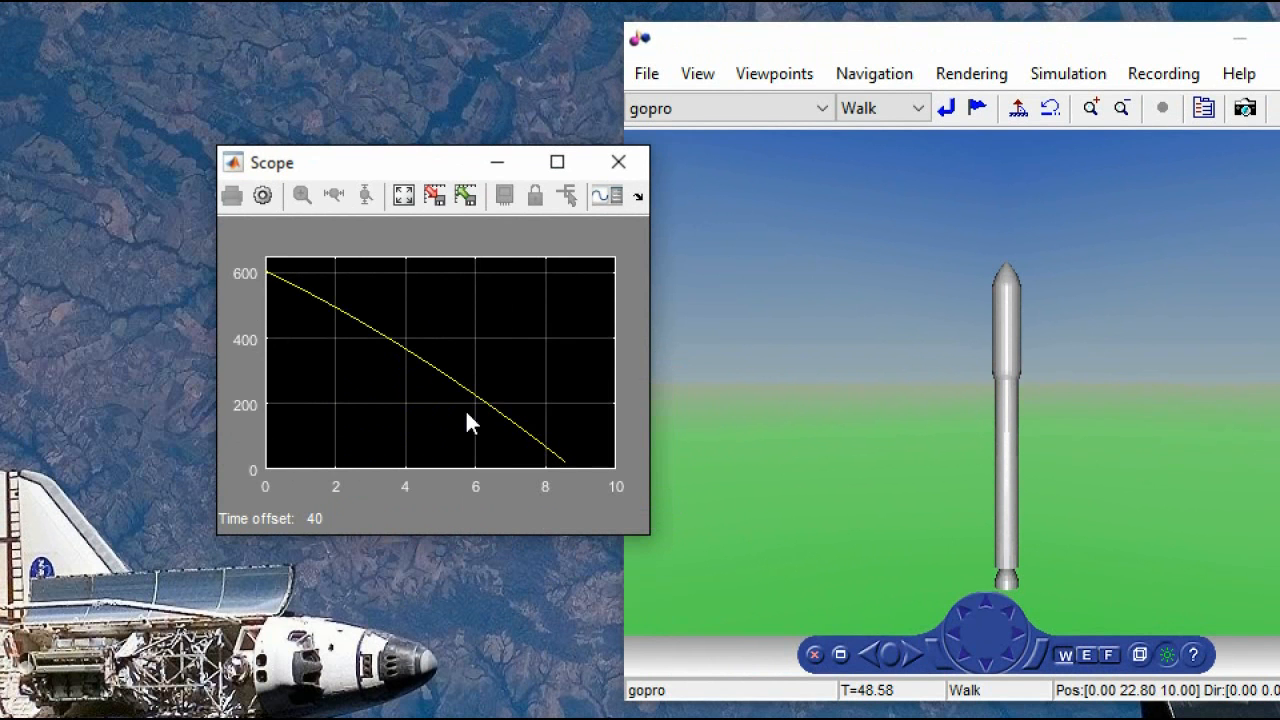
{"action": "right_click", "coordinate": [477, 296]}
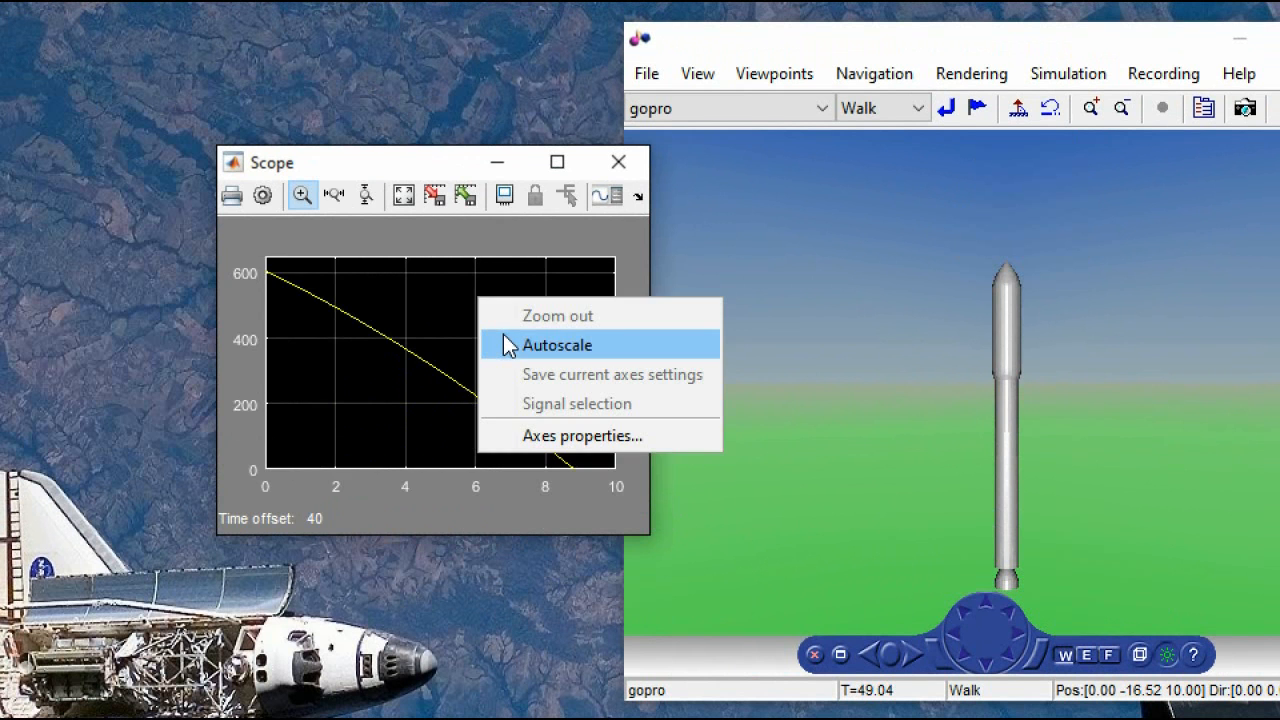
{"action": "left_click", "coordinate": [508, 344]}
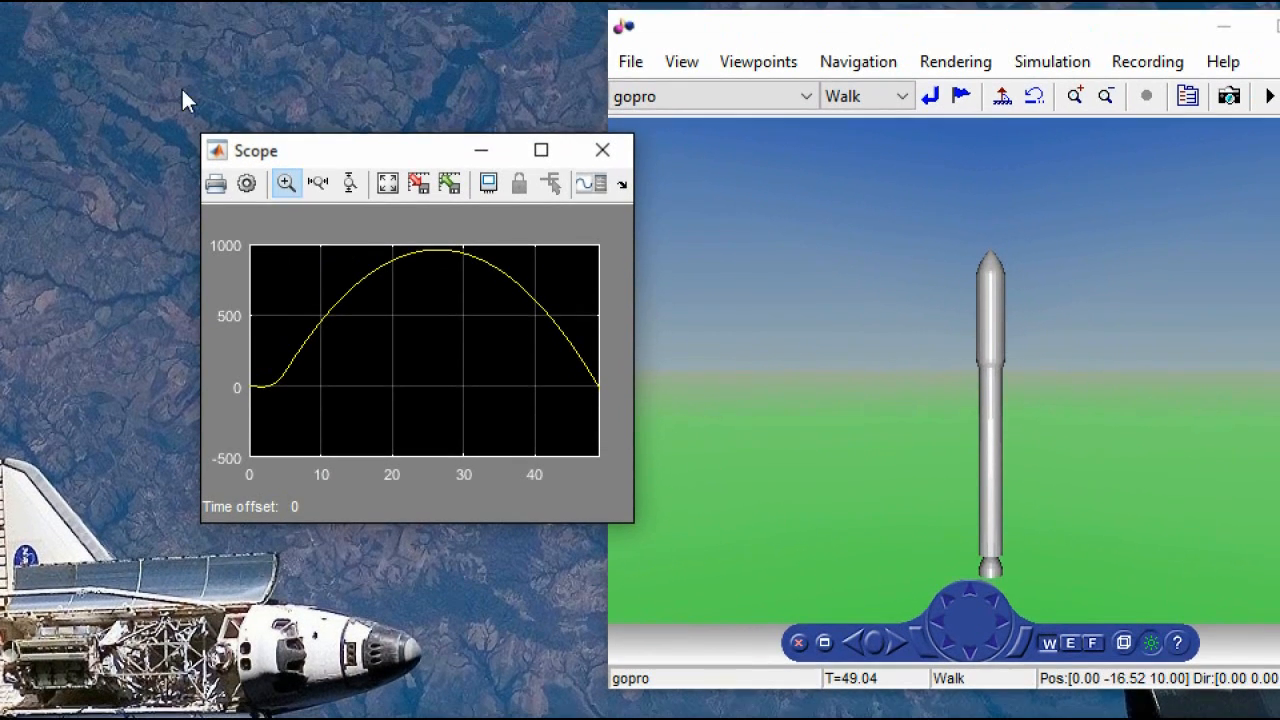
Step: Autoscale the Scope plot once more, and close both the Scope and the virtual world viewer
{"action": "right_click", "coordinate": [438, 350]}
{"action": "left_click", "coordinate": [388, 306]}
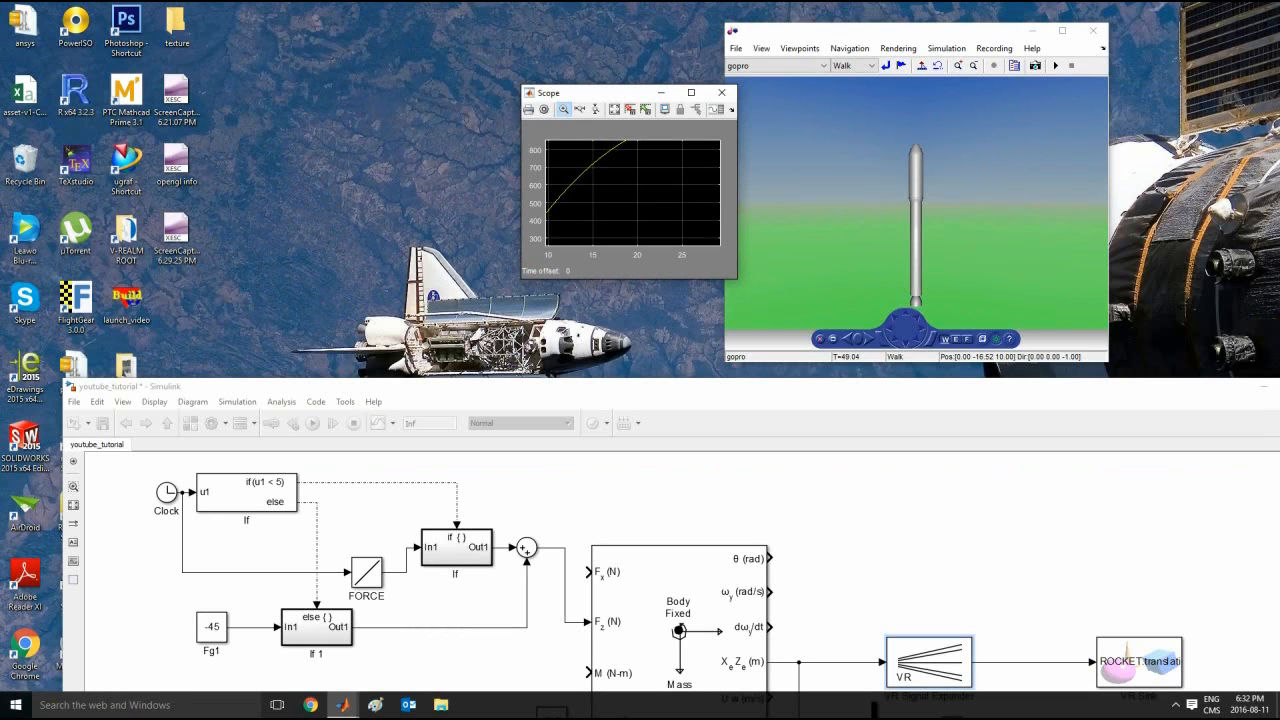
{"action": "left_click", "coordinate": [721, 92]}
{"action": "left_click", "coordinate": [1093, 30]}
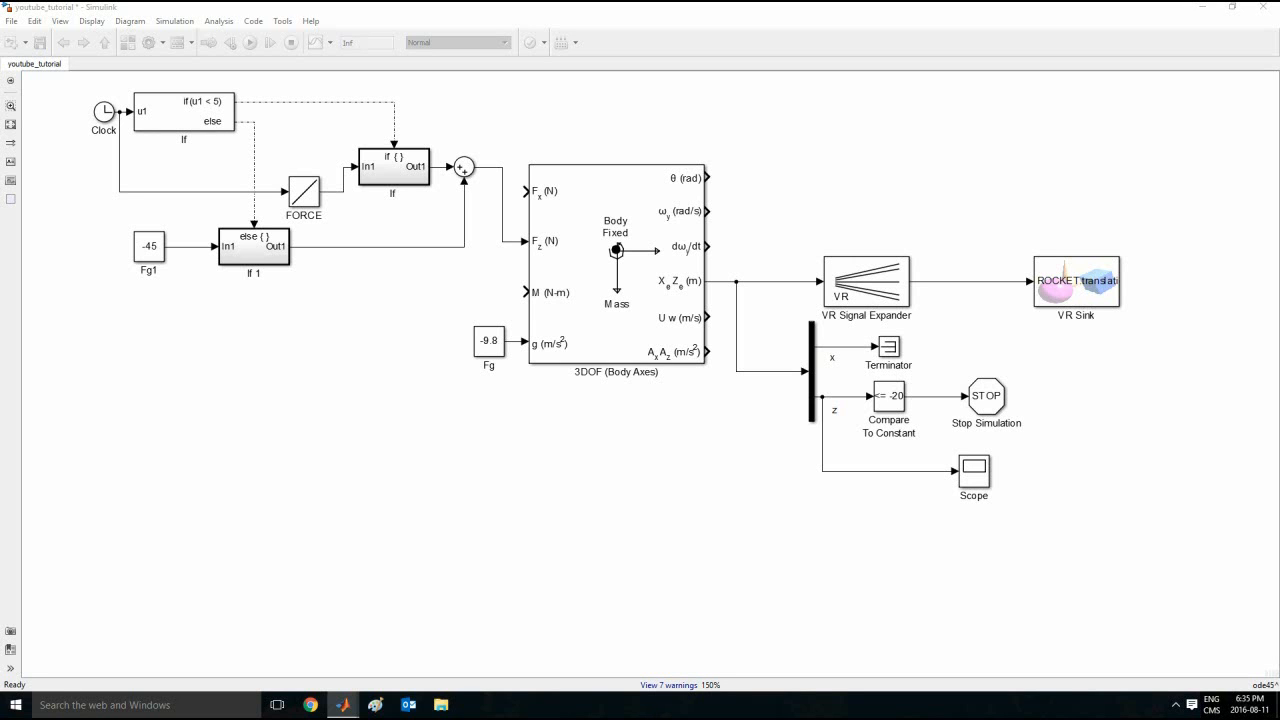
Step: Open the Scope block's parameters and turn off the history limit on the number of data points
{"action": "double_click", "coordinate": [974, 470]}
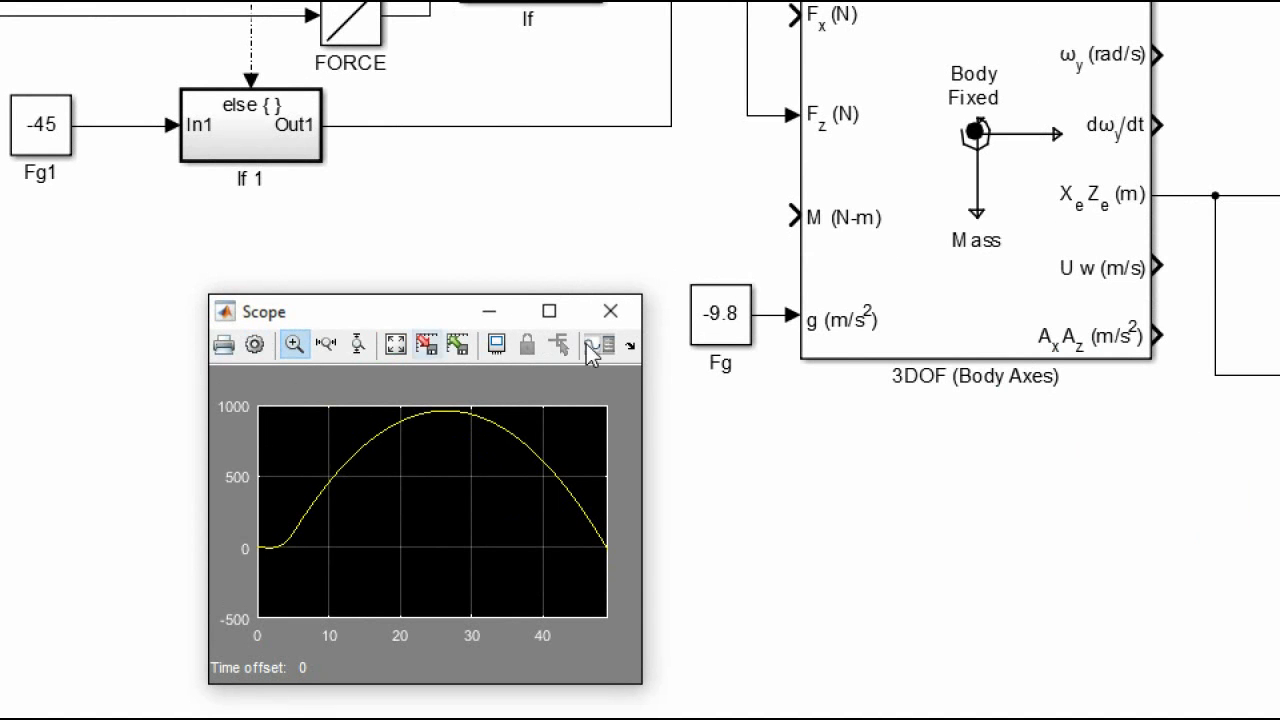
{"action": "left_click", "coordinate": [248, 338]}
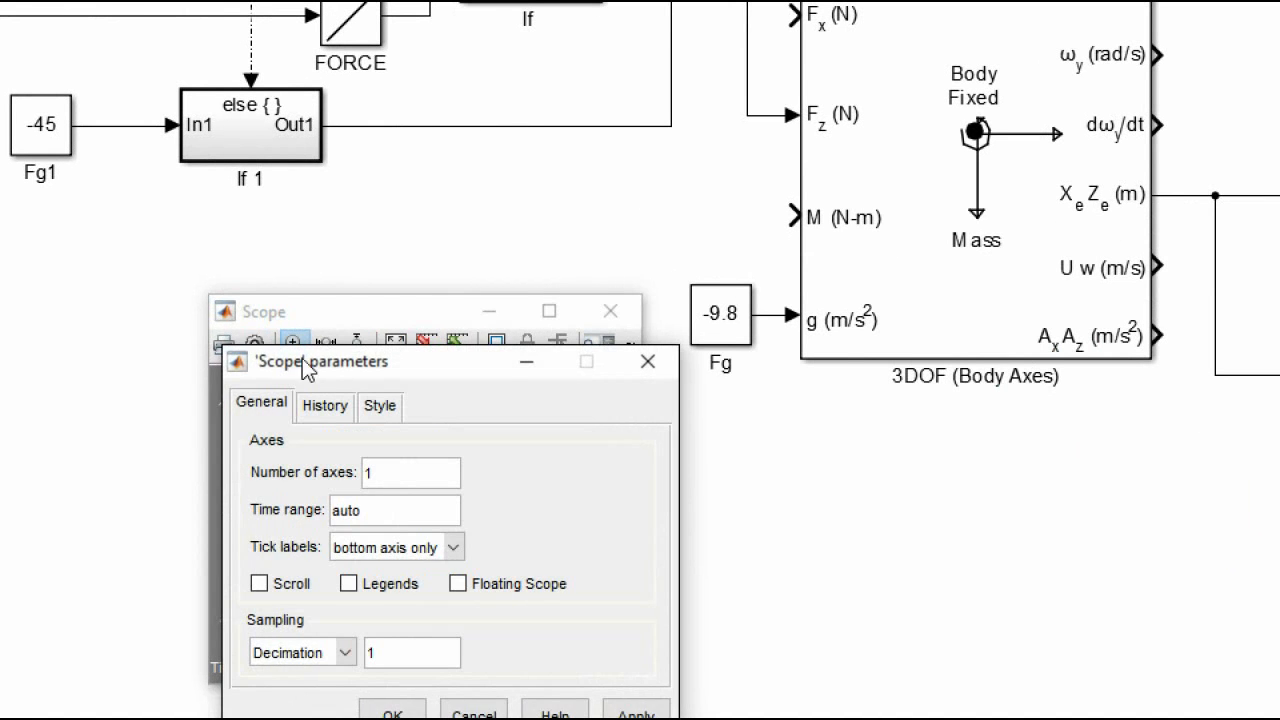
{"action": "left_click", "coordinate": [381, 336]}
{"action": "left_click", "coordinate": [660, 450]}
{"action": "left_click_drag", "start_coordinate": [457, 364], "coordinate": [857, 28]}
{"action": "left_click", "coordinate": [738, 59]}
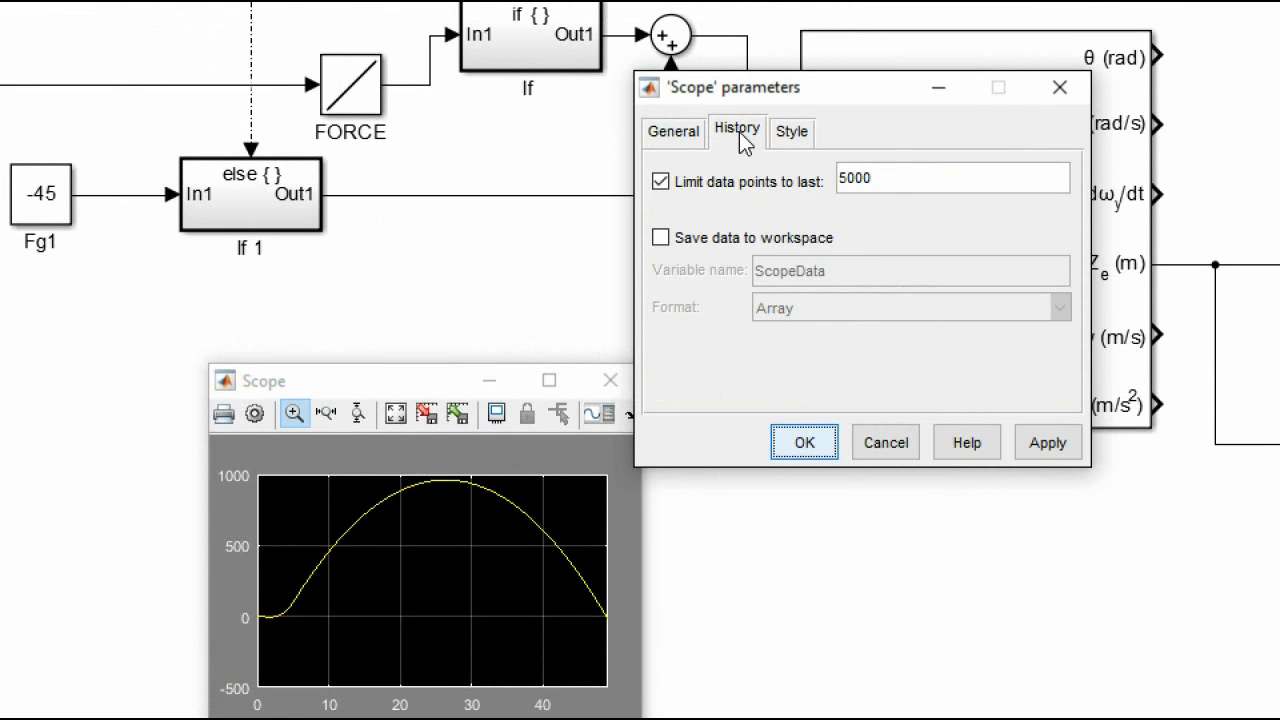
{"action": "left_click", "coordinate": [897, 178]}
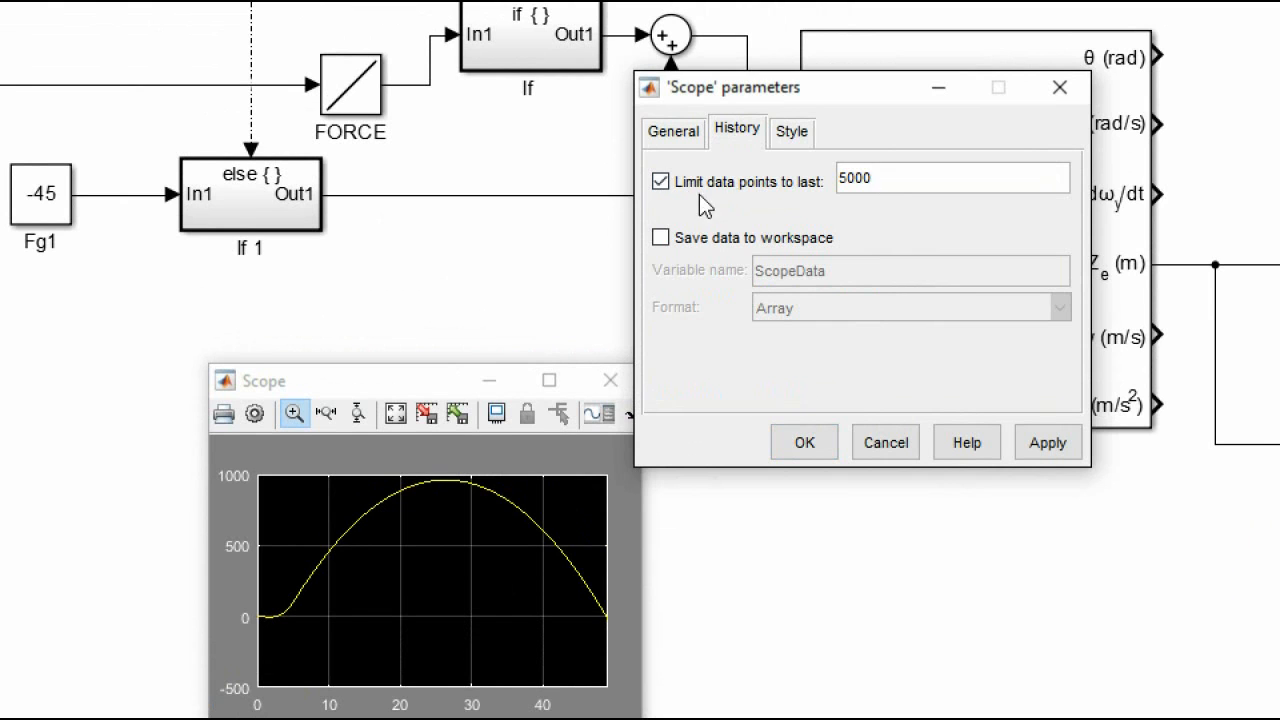
{"action": "left_click", "coordinate": [662, 183]}
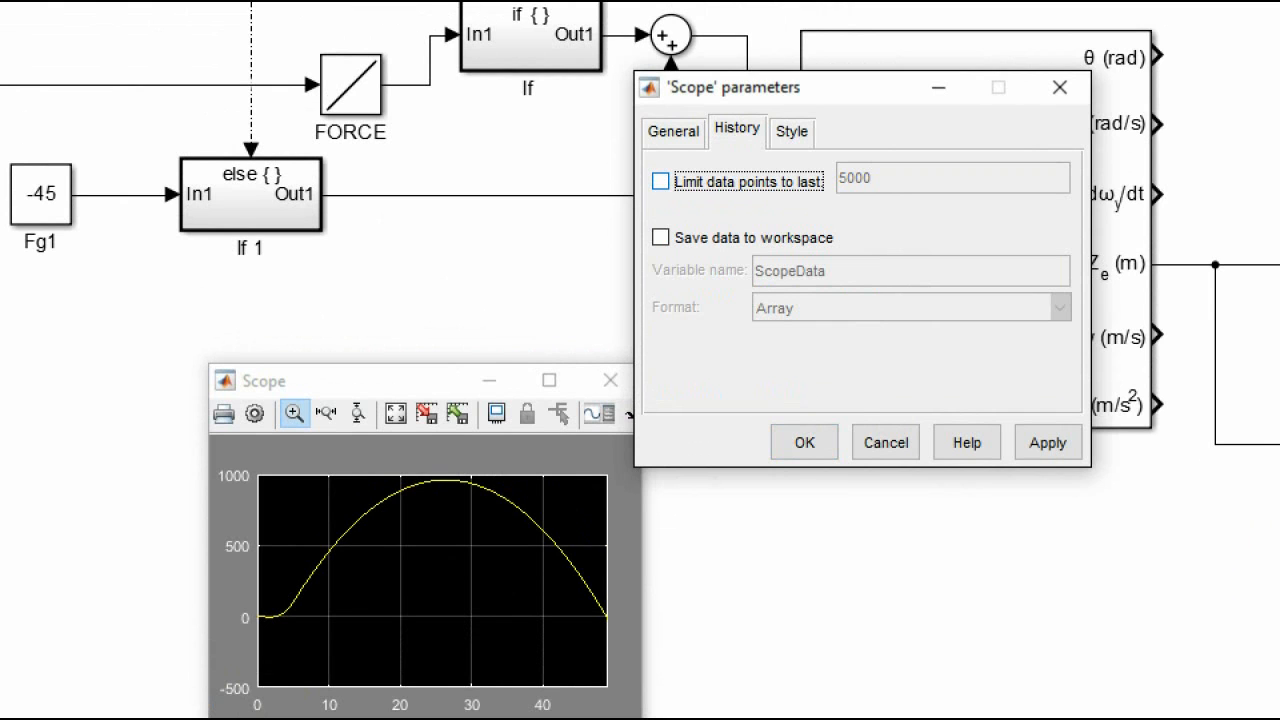
Step: Make the Scope save its data to the workspace as variable tr in Array format, and apply the settings
{"action": "left_click", "coordinate": [705, 240]}
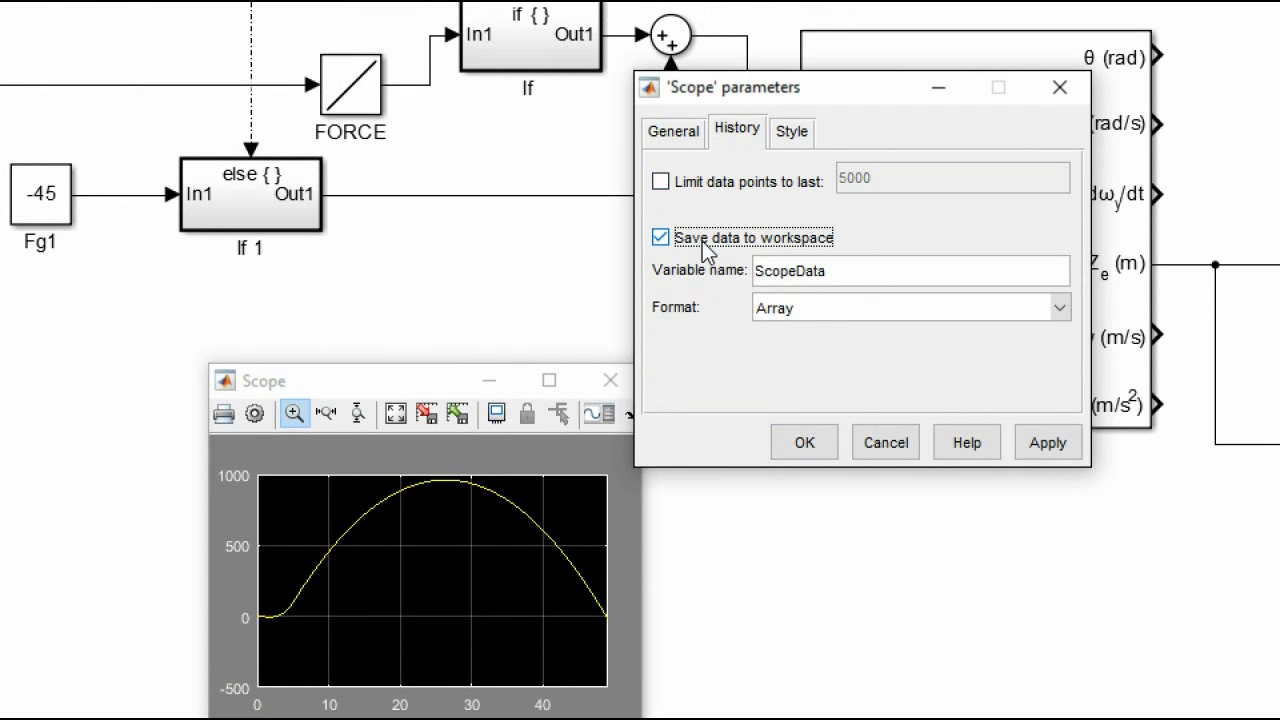
{"action": "key", "text": "Tab"}
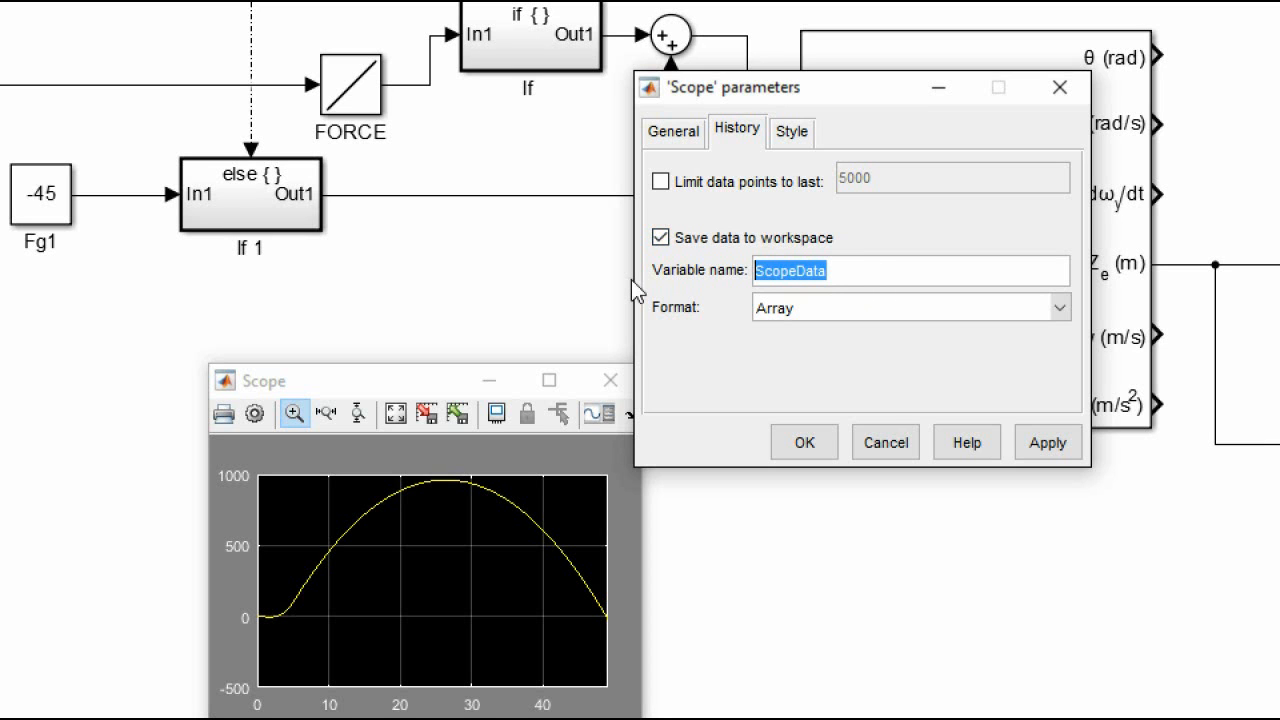
{"action": "type", "text": "tr"}
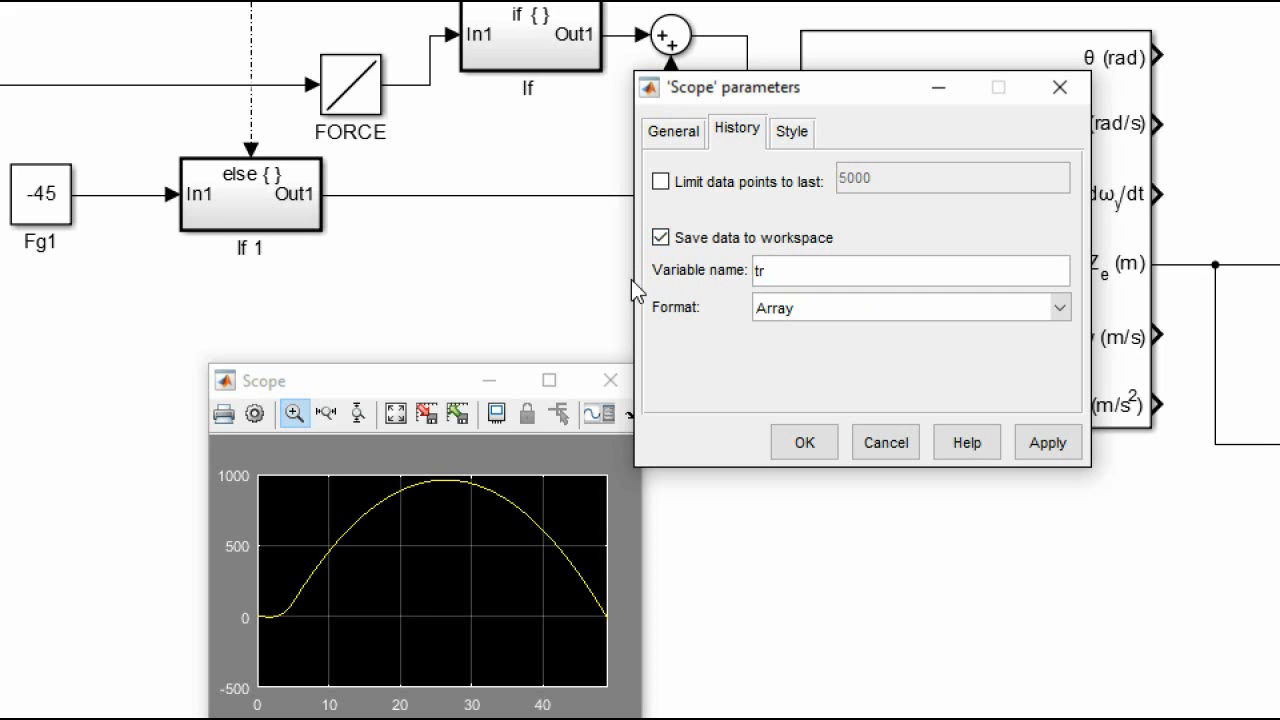
{"action": "left_click", "coordinate": [1060, 311]}
{"action": "left_click", "coordinate": [1053, 309]}
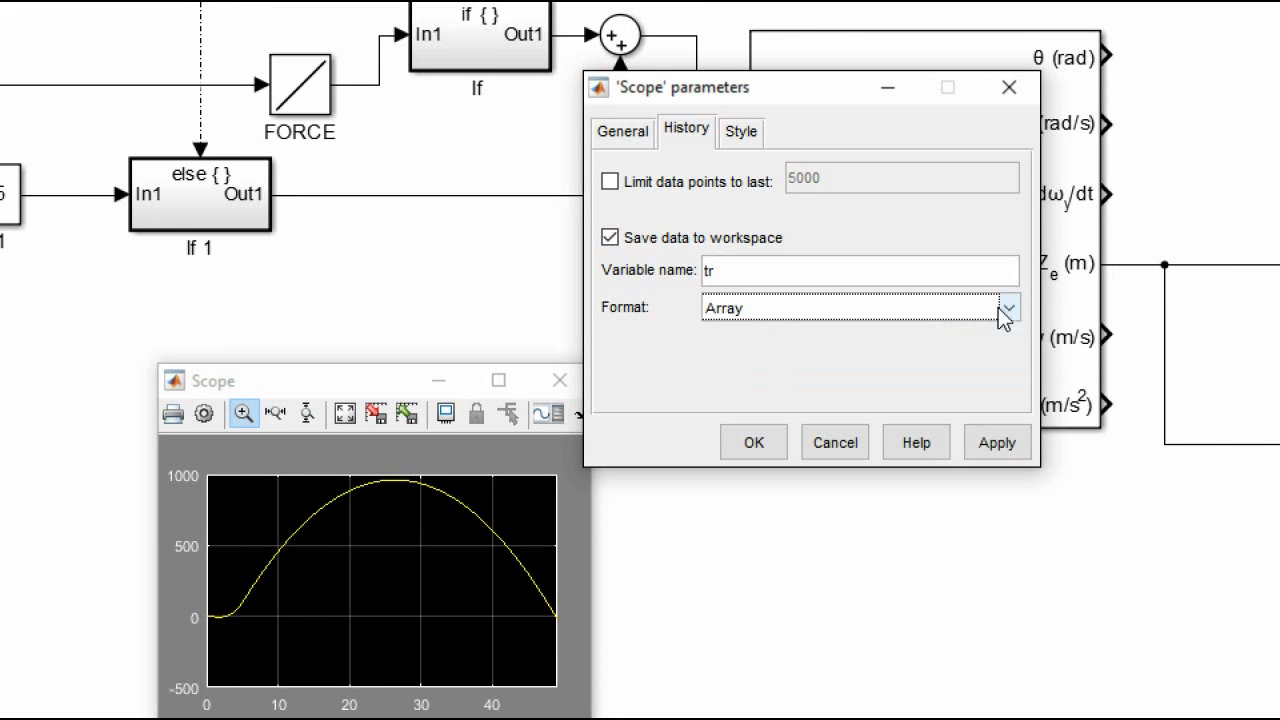
{"action": "left_click", "coordinate": [986, 443]}
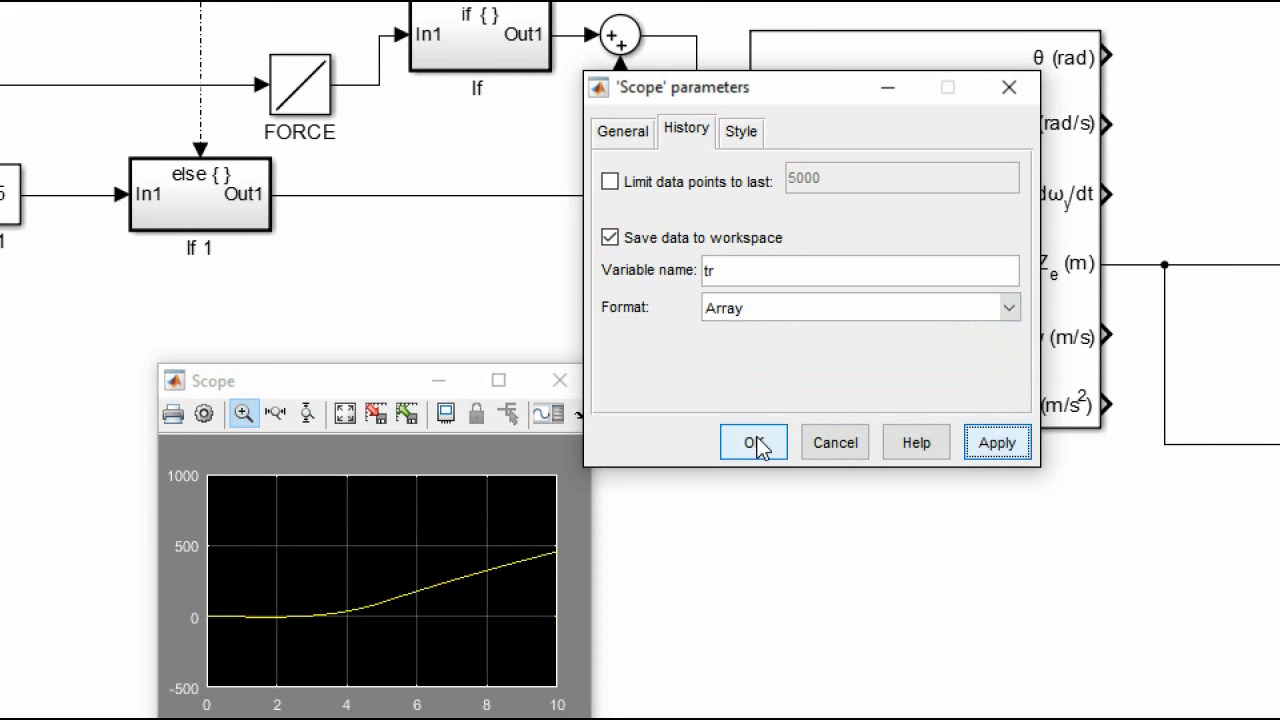
{"action": "left_click", "coordinate": [756, 443]}
Step: Autoscale the Scope plot repeatedly to check the displayed curve with the new history settings
{"action": "right_click", "coordinate": [311, 557]}
{"action": "left_click", "coordinate": [333, 603]}
{"action": "right_click", "coordinate": [357, 567]}
{"action": "left_click", "coordinate": [366, 611]}
{"action": "right_click", "coordinate": [409, 513]}
{"action": "left_click", "coordinate": [421, 560]}
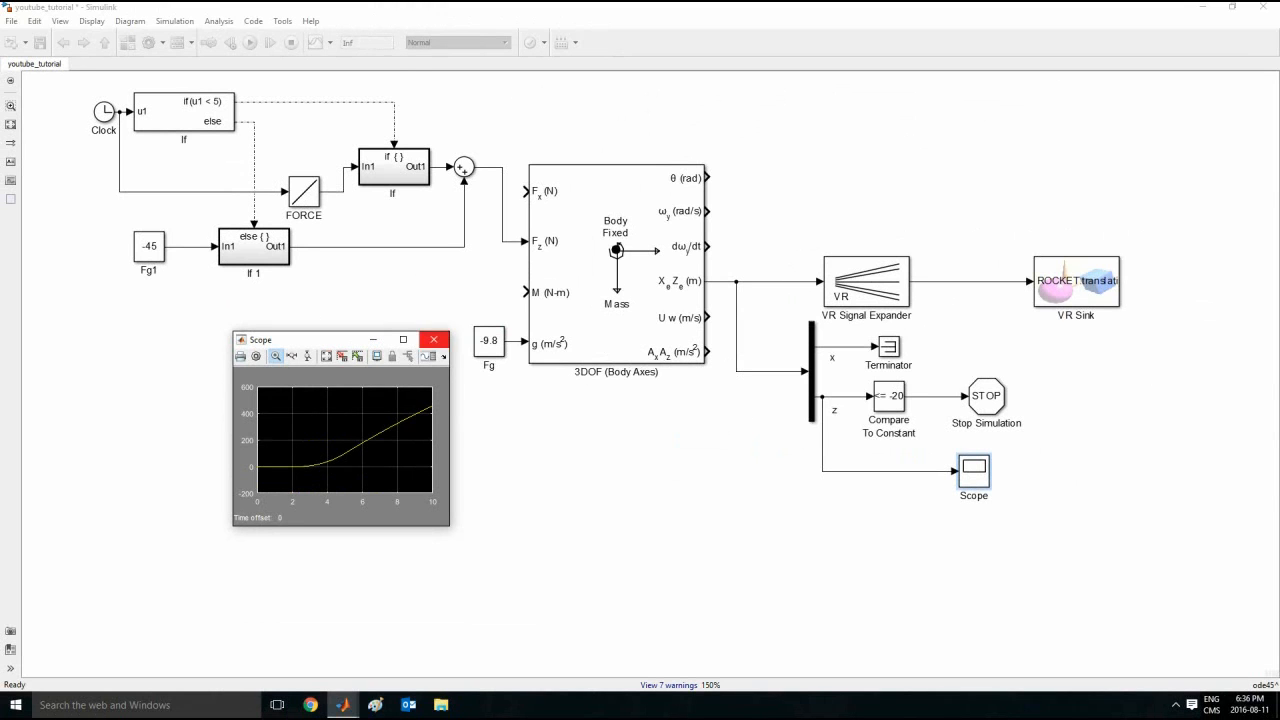
Step: Review the Scope's history settings without changing them, and close the Scope window
{"action": "left_click", "coordinate": [256, 356]}
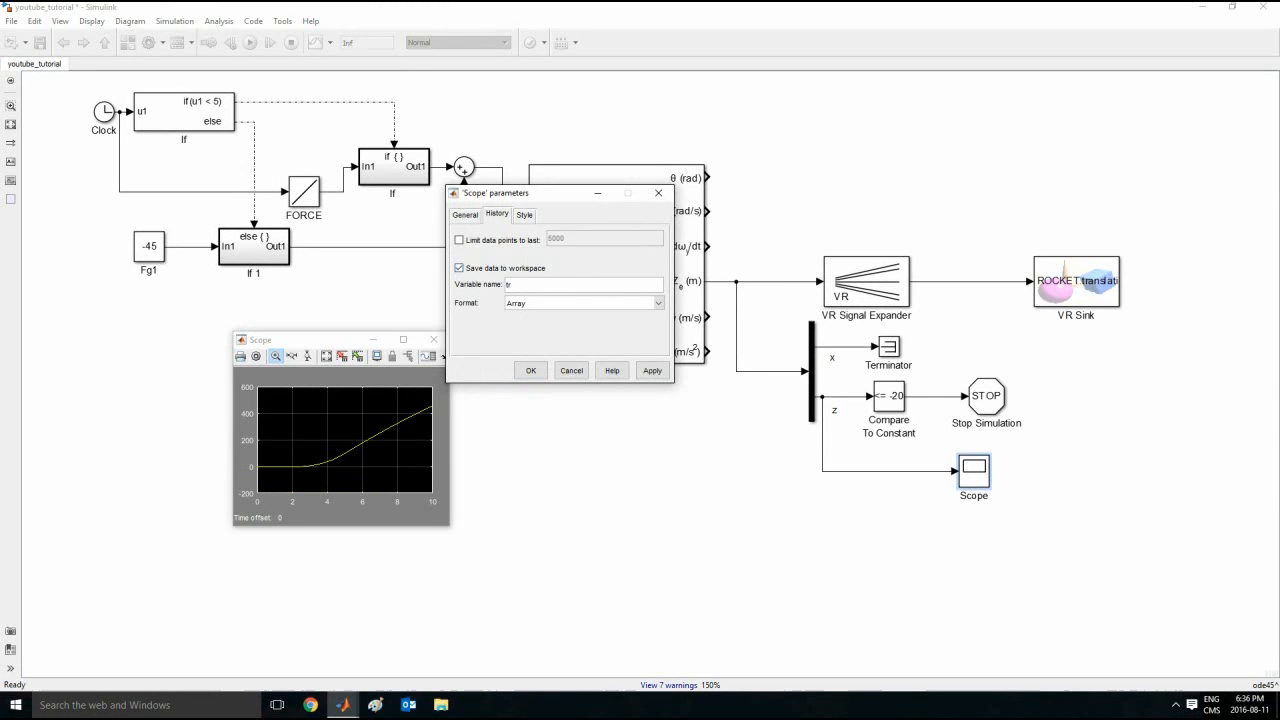
{"action": "left_click", "coordinate": [571, 370]}
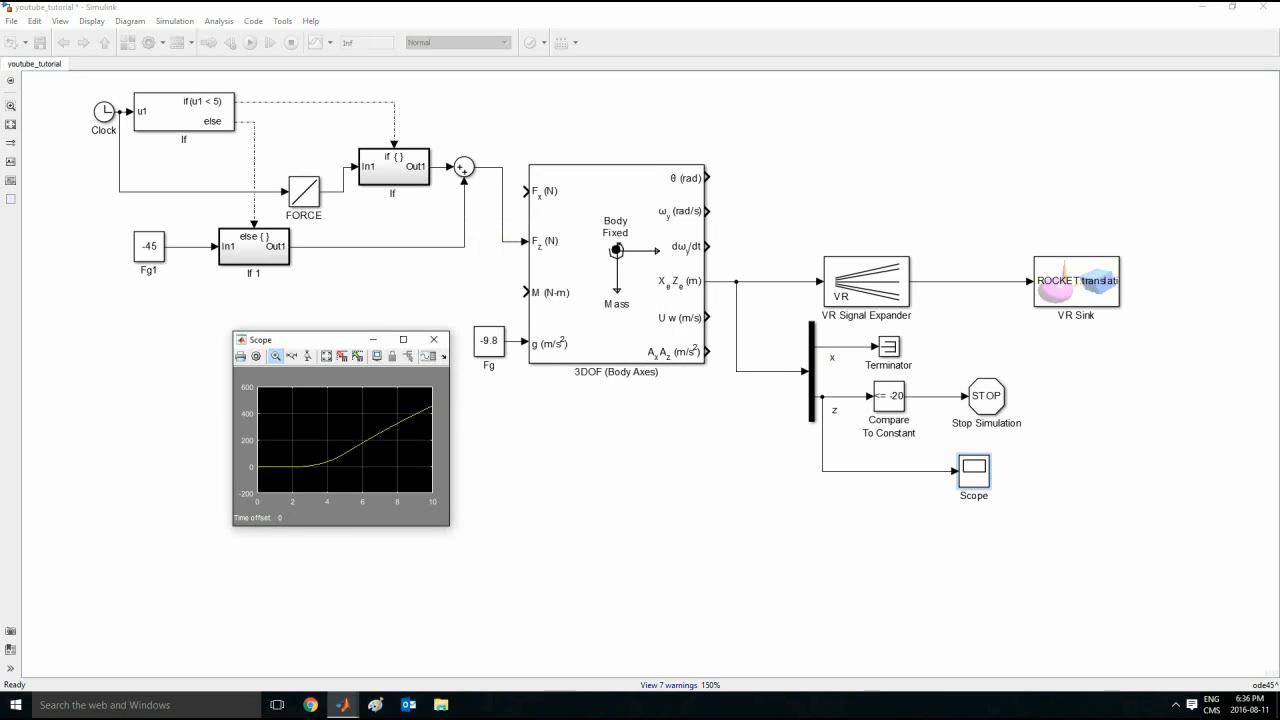
{"action": "left_click", "coordinate": [373, 339]}
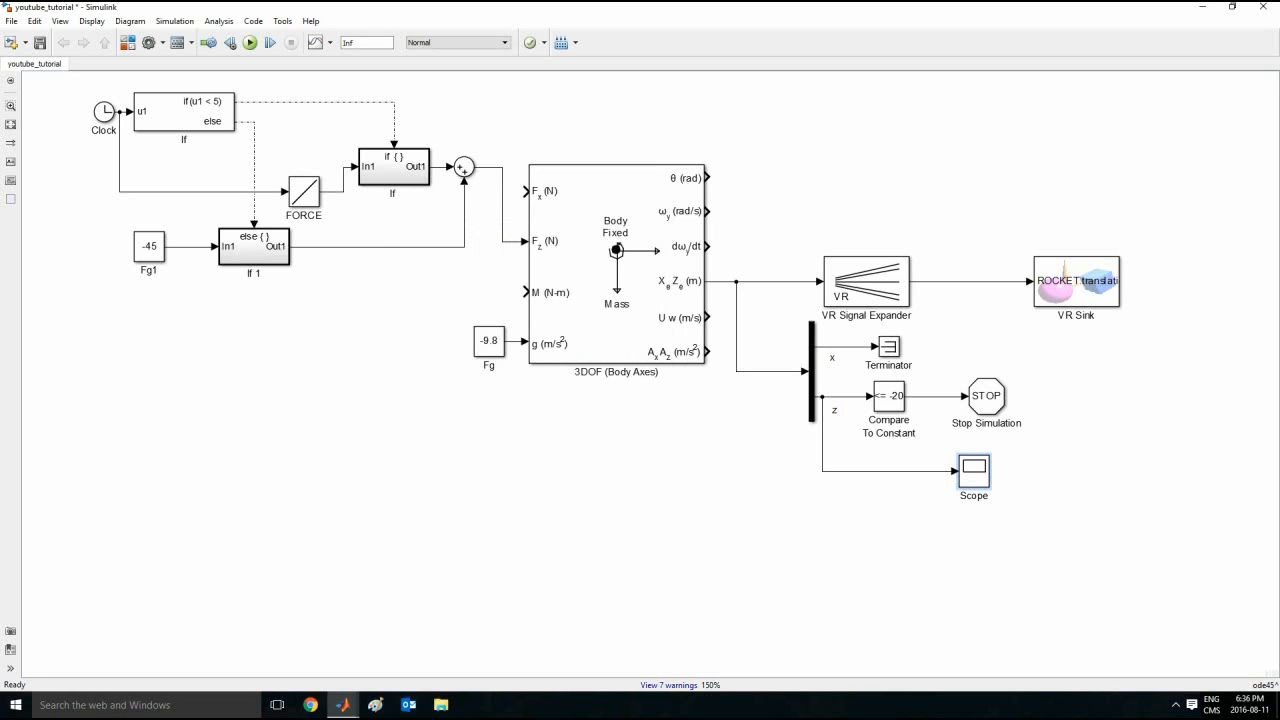
{"action": "mouse_move", "coordinate": [343, 705]}
{"action": "left_click", "coordinate": [488, 645]}
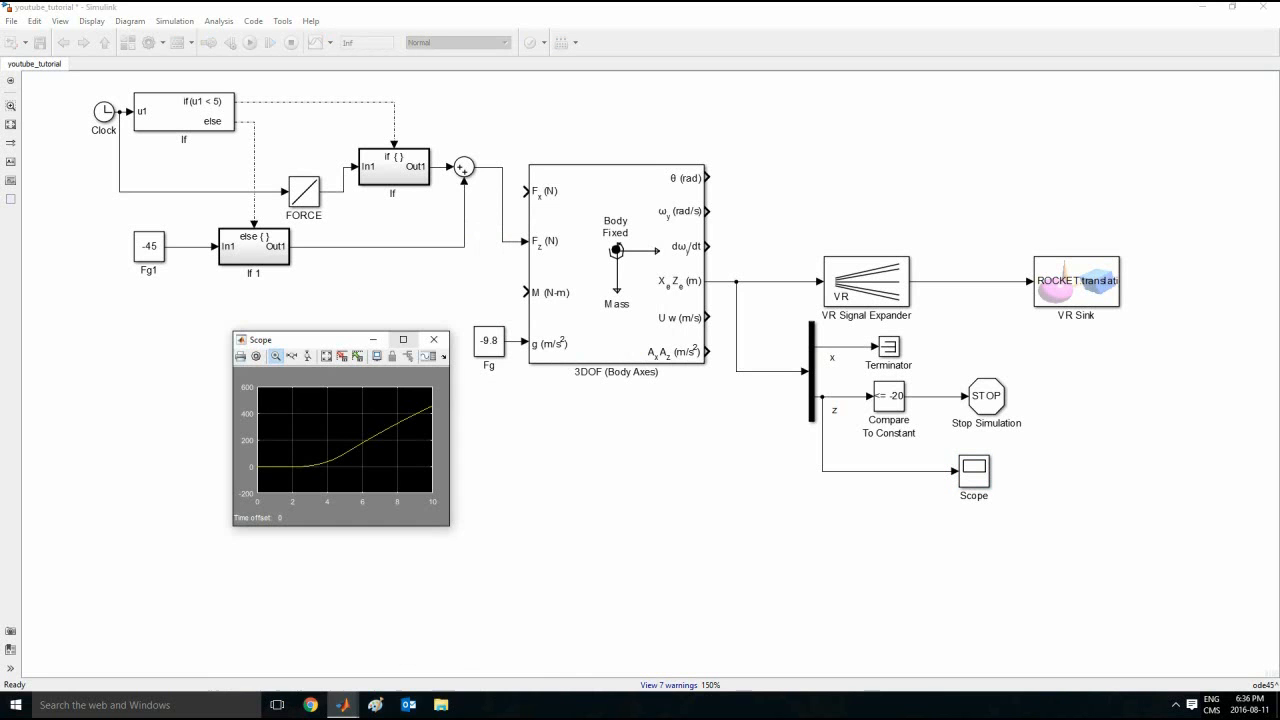
{"action": "left_click", "coordinate": [1076, 282]}
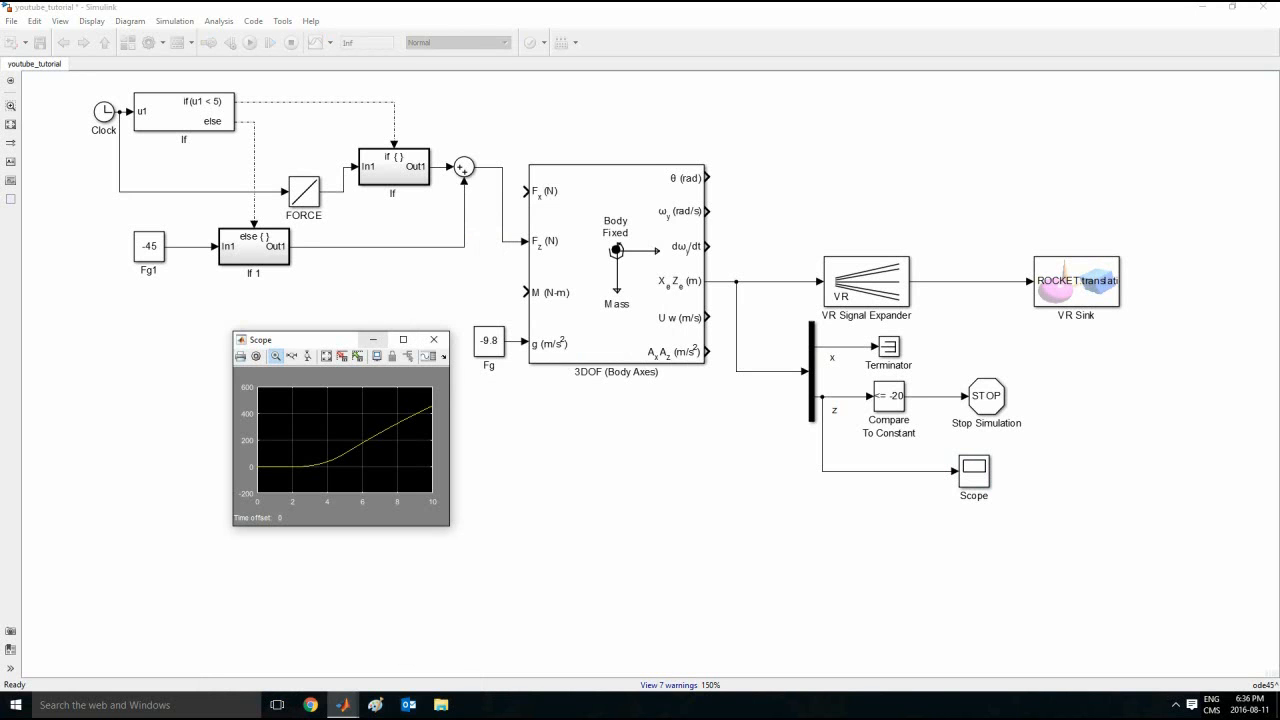
{"action": "left_click", "coordinate": [434, 340]}
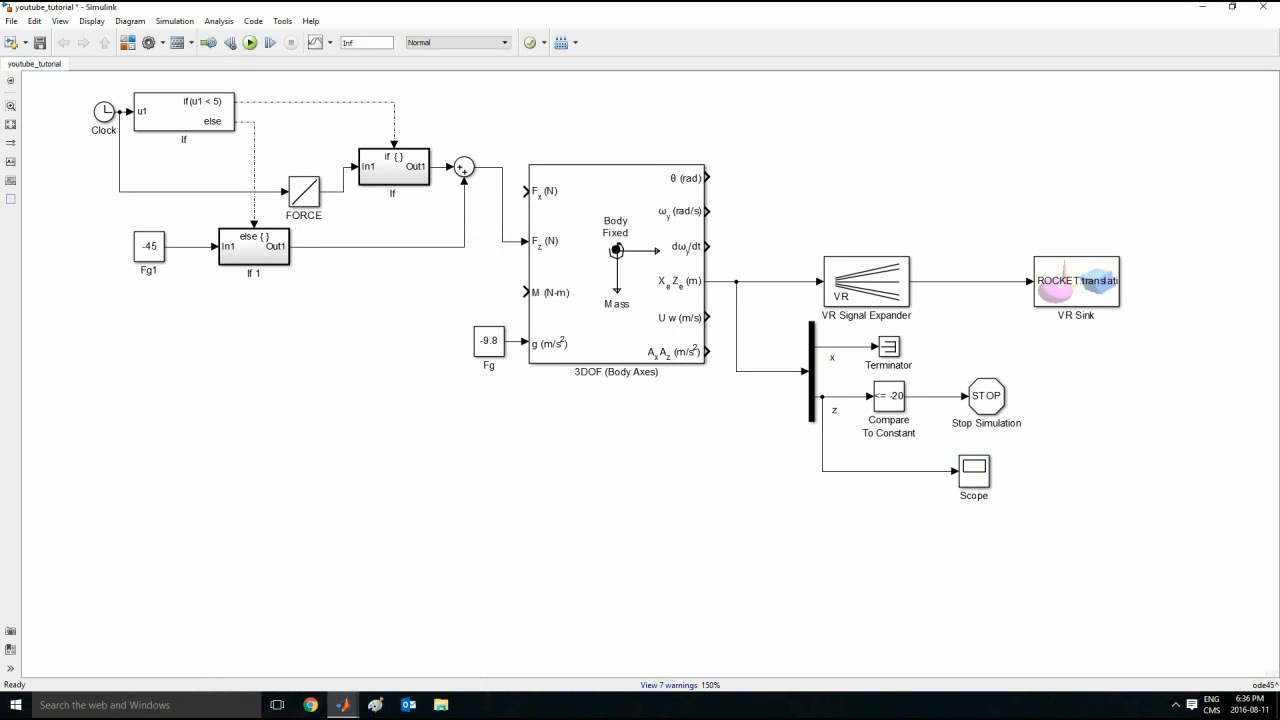
Step: Run the youtube_tutorial simulation again, bring up the Scope, and autoscale its plot during the run
{"action": "key", "text": "ctrl+t"}
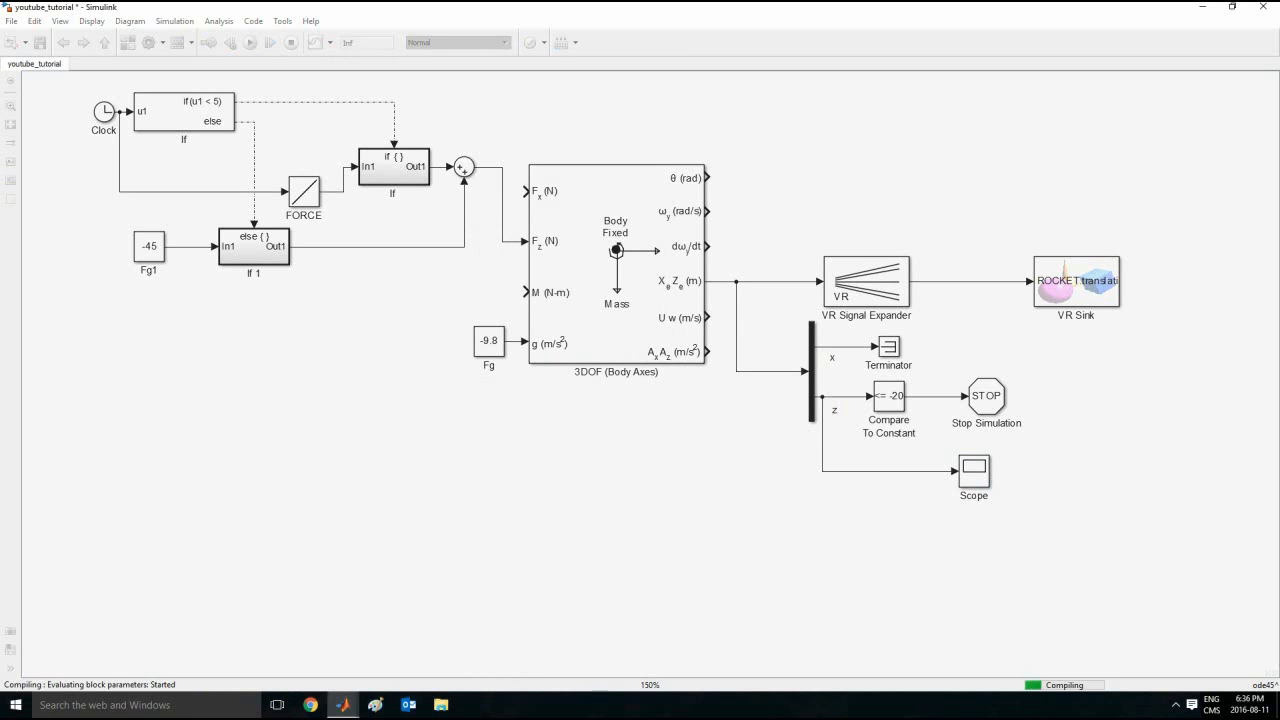
{"action": "left_click", "coordinate": [311, 705]}
{"action": "left_click", "coordinate": [343, 705]}
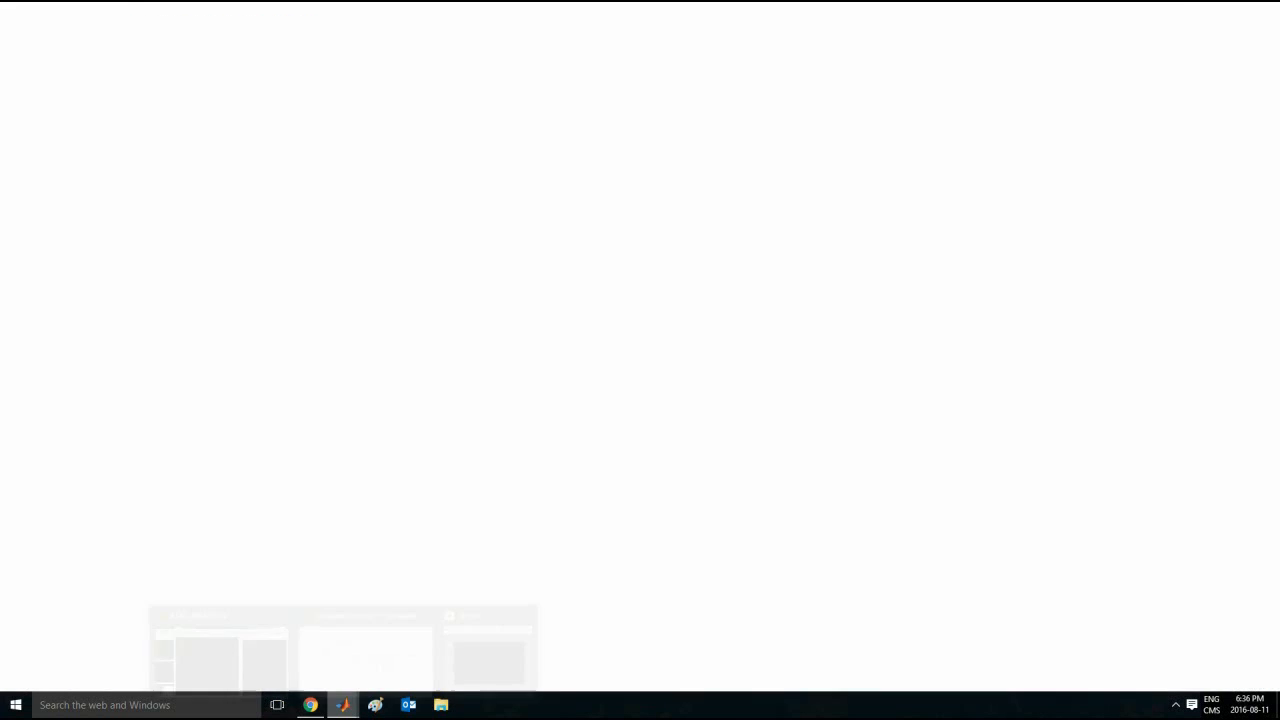
{"action": "left_click", "coordinate": [488, 648]}
{"action": "left_click", "coordinate": [1263, 6]}
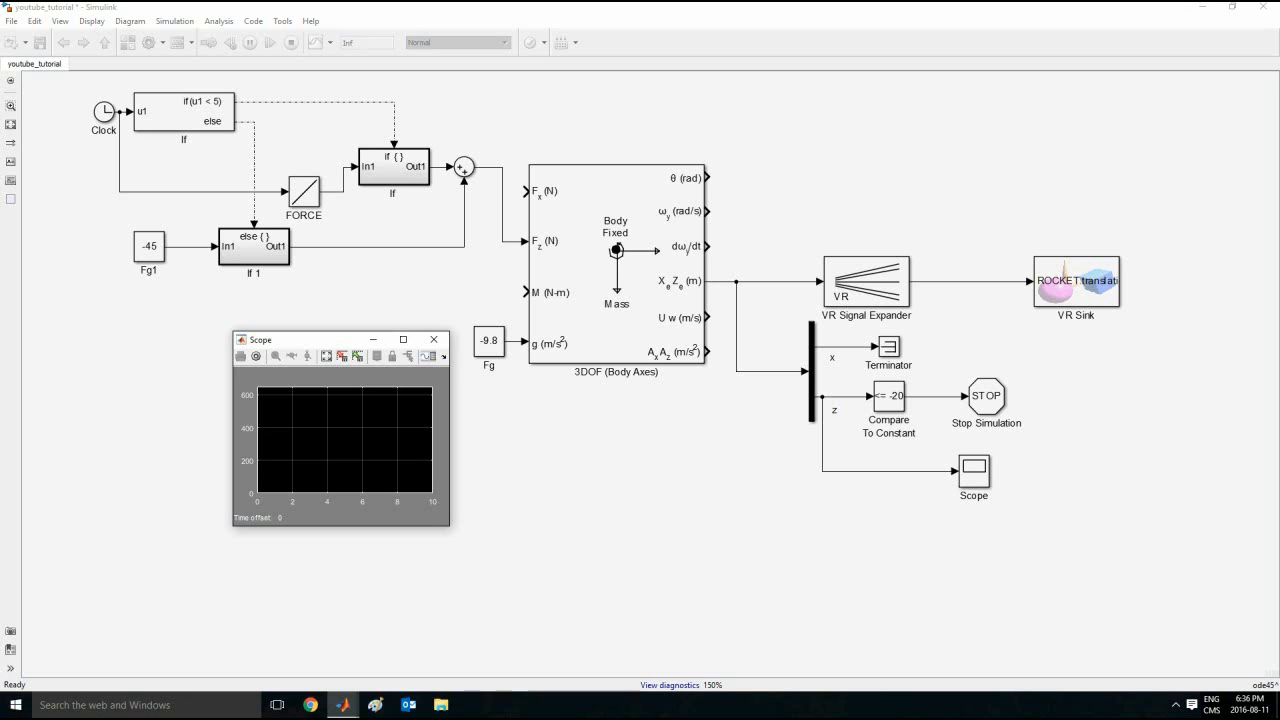
{"action": "right_click", "coordinate": [386, 419]}
{"action": "left_click", "coordinate": [418, 443]}
{"action": "right_click", "coordinate": [395, 427]}
{"action": "left_click", "coordinate": [428, 451]}
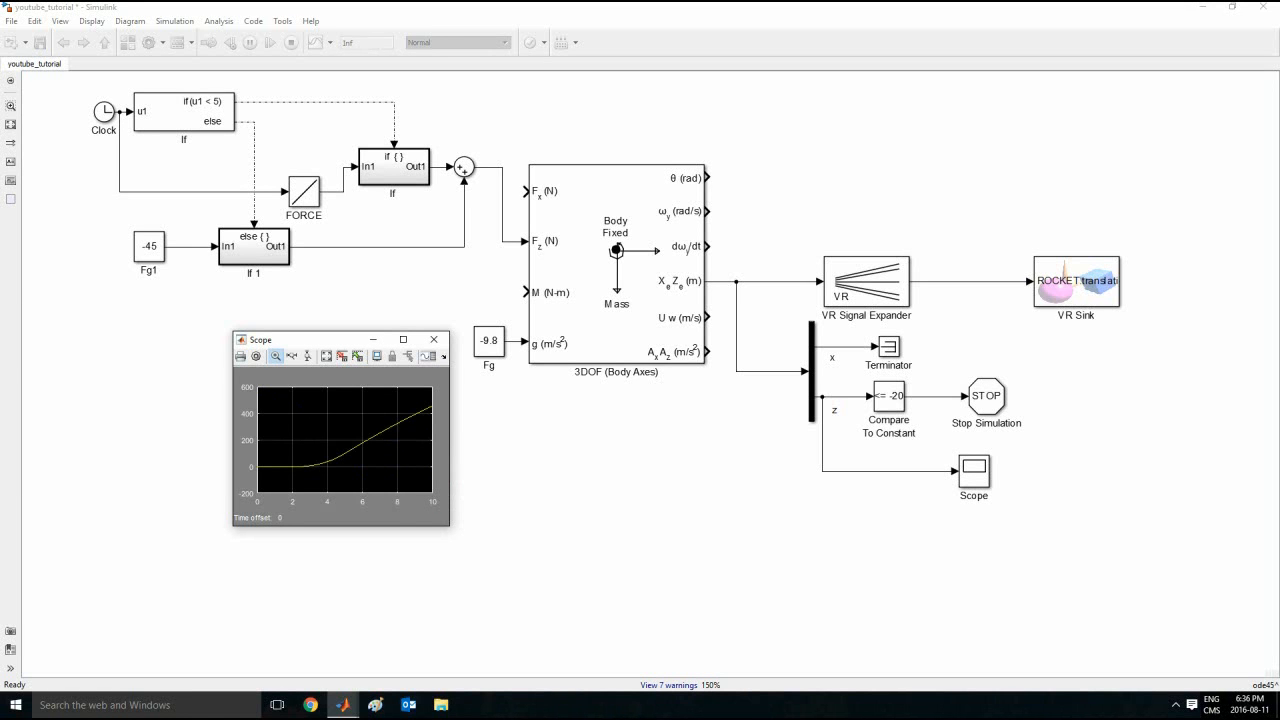
Step: Switch to the MATLAB Command Window, clear its old output with clc, and display the variable tr
{"action": "mouse_move", "coordinate": [343, 705]}
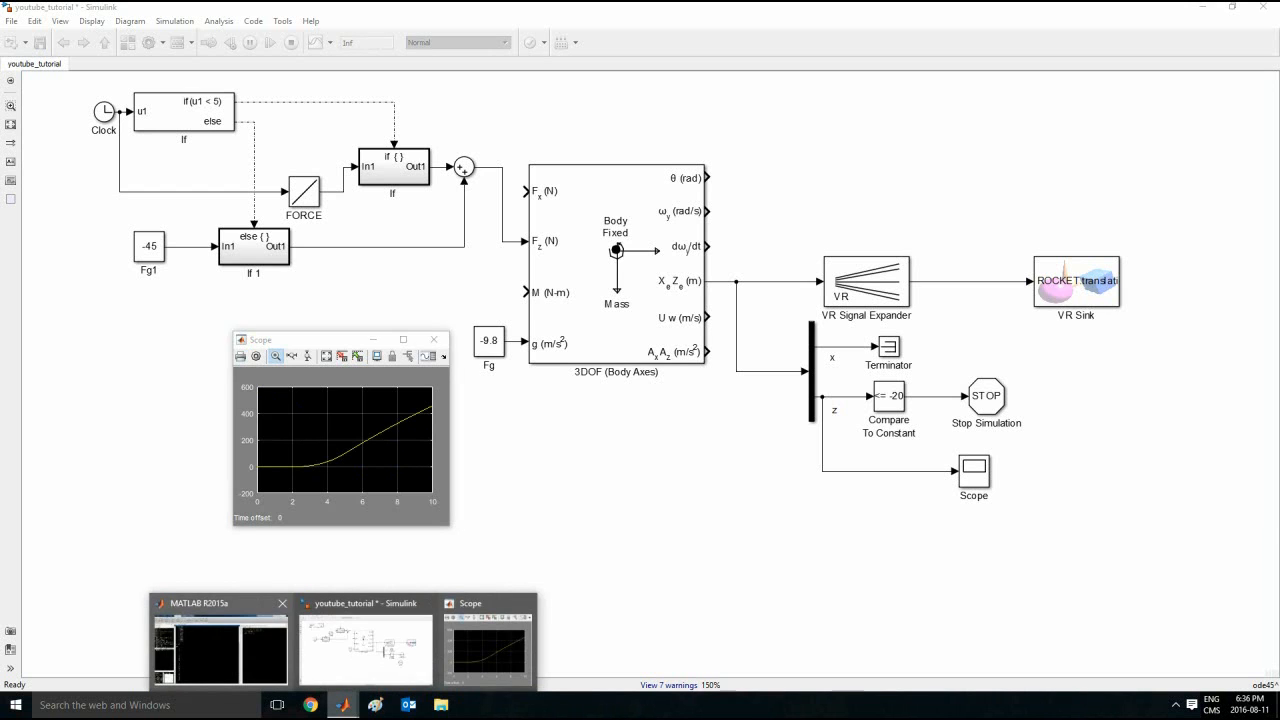
{"action": "left_click", "coordinate": [220, 640]}
{"action": "type", "text": "clc"}
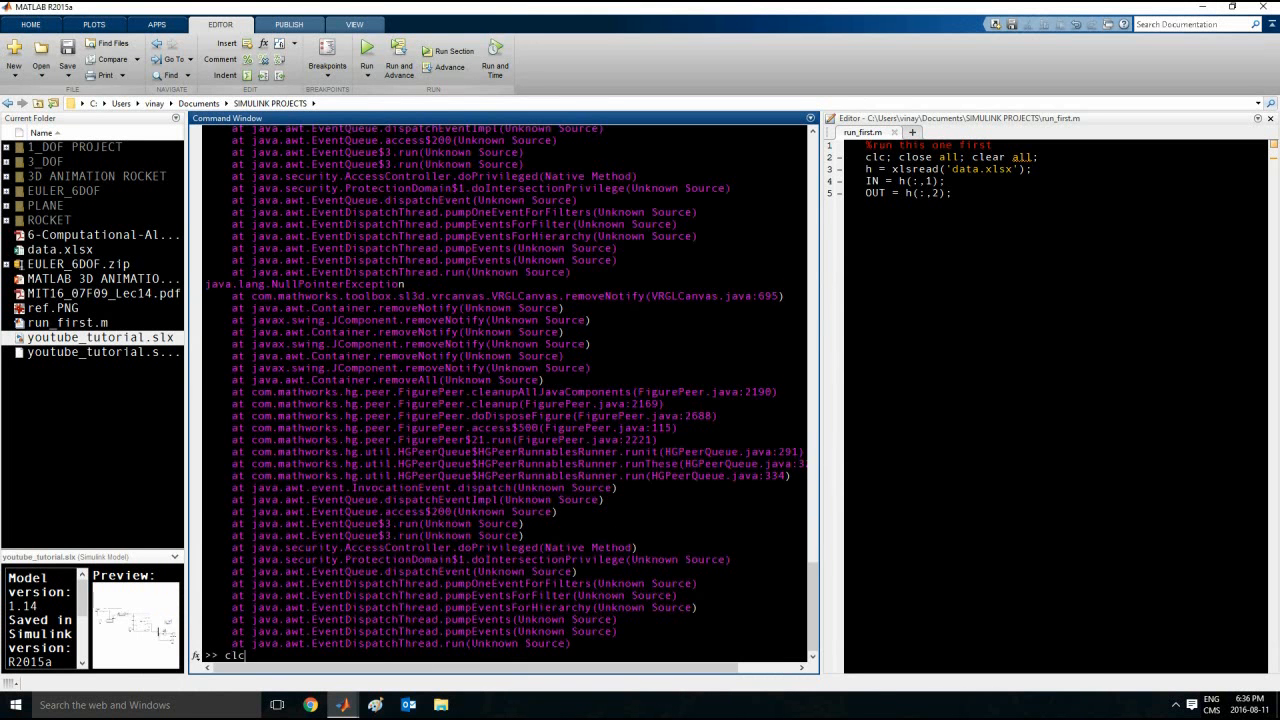
{"action": "key", "text": "Return"}
{"action": "type", "text": "tr"}
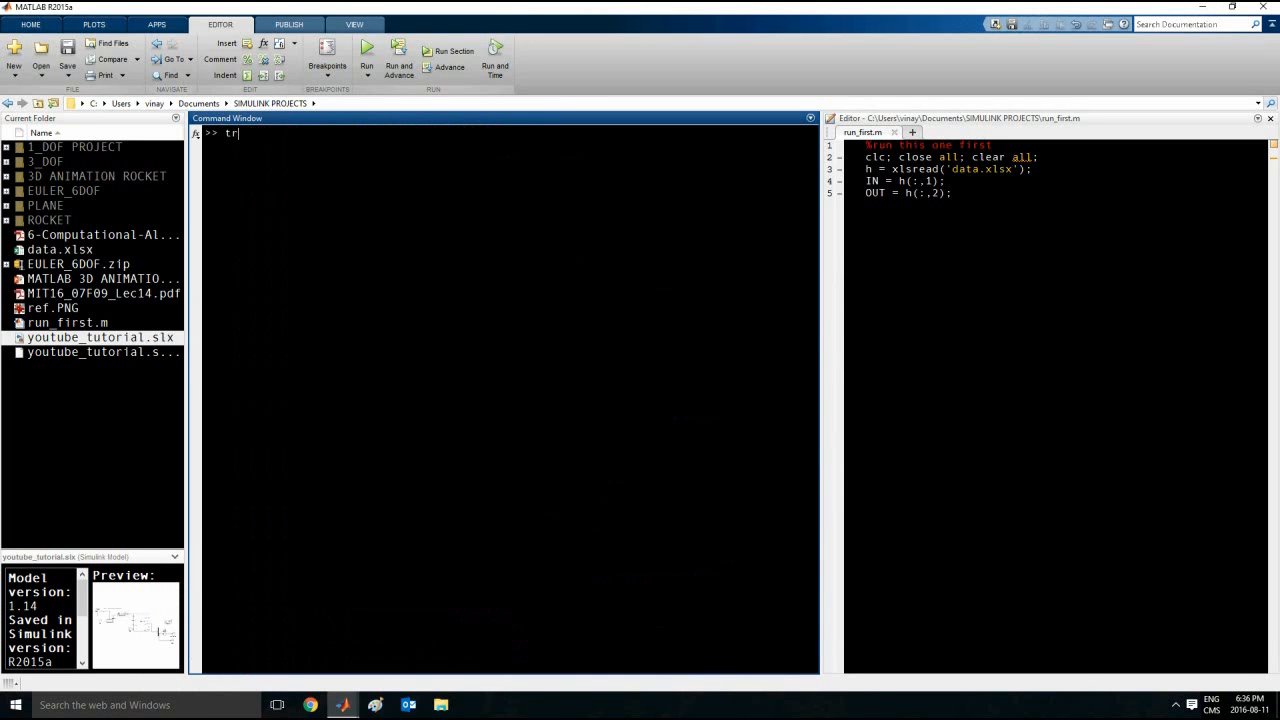
{"action": "key", "text": "Return"}
{"action": "key", "text": "Return"}
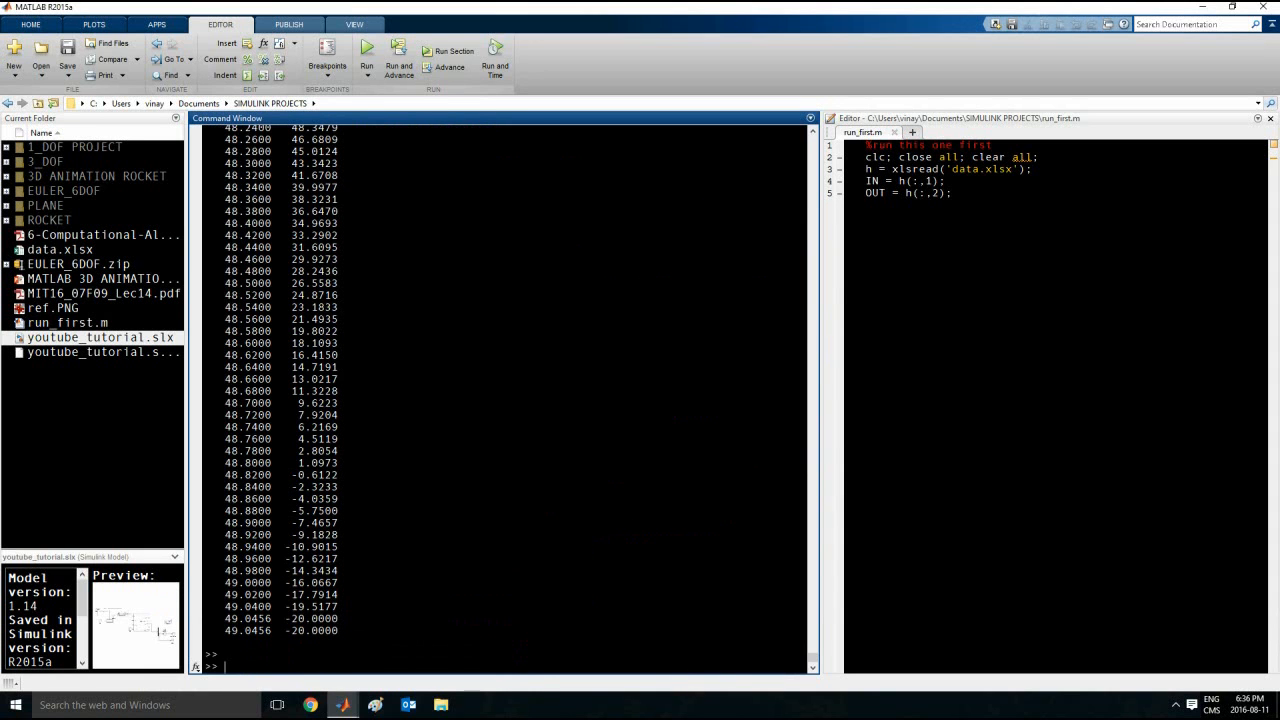
Step: Examine the time and altitude columns of tr at the start, around 27 s, and at the end of the flight
{"action": "scroll", "coordinate": [500, 400], "scroll_direction": "up", "scroll_amount": 10}
{"action": "scroll", "coordinate": [500, 400], "scroll_direction": "up", "scroll_amount": 7}
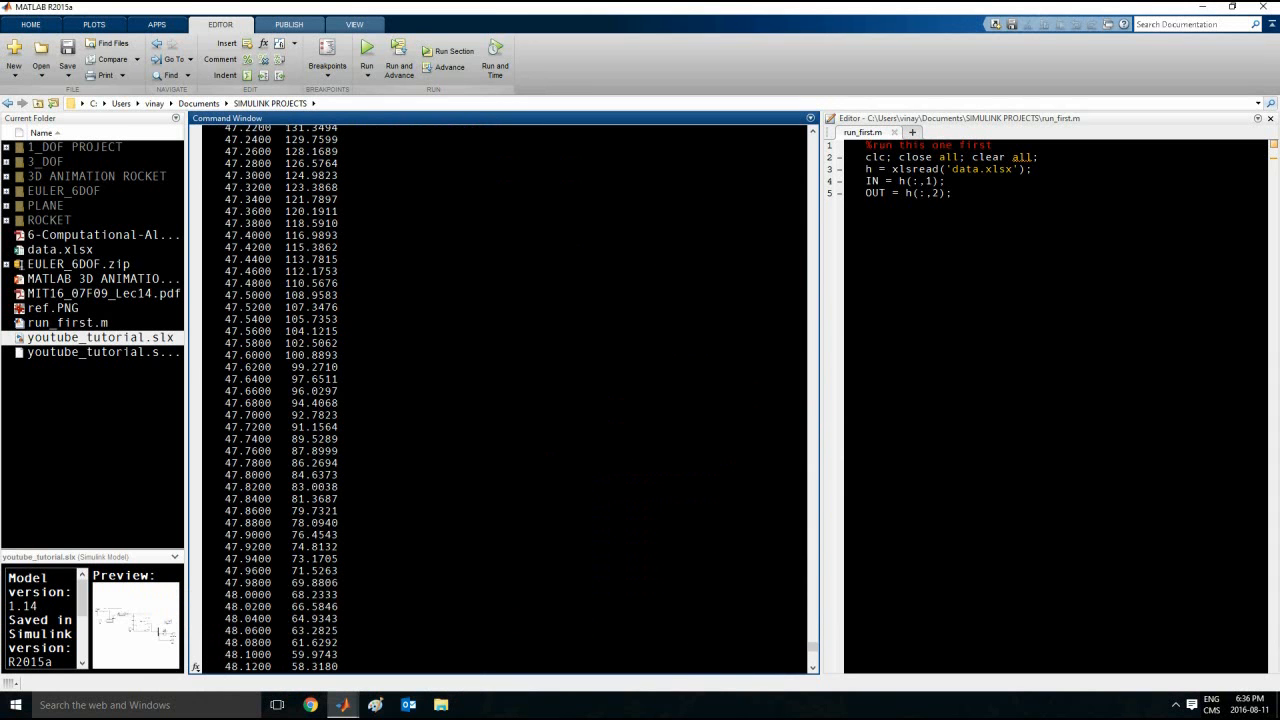
{"action": "left_click_drag", "start_coordinate": [812, 647], "coordinate": [812, 141]}
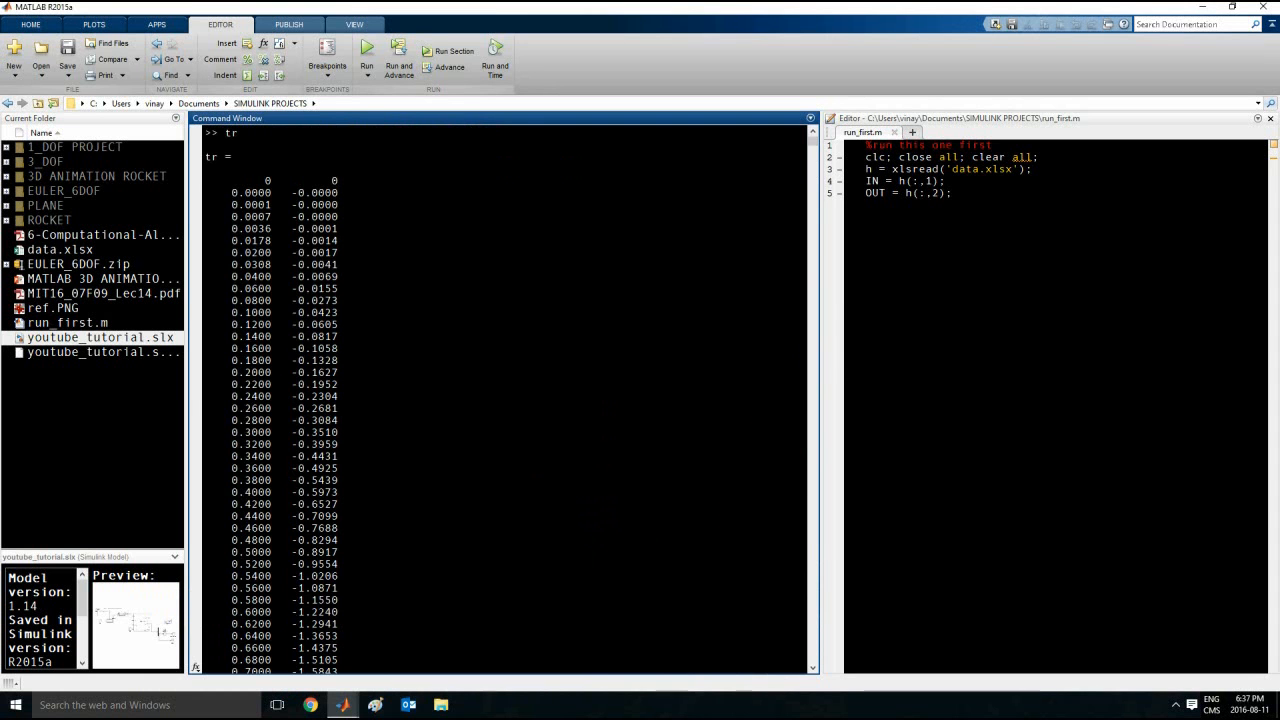
{"action": "left_click_drag", "start_coordinate": [812, 141], "coordinate": [812, 428]}
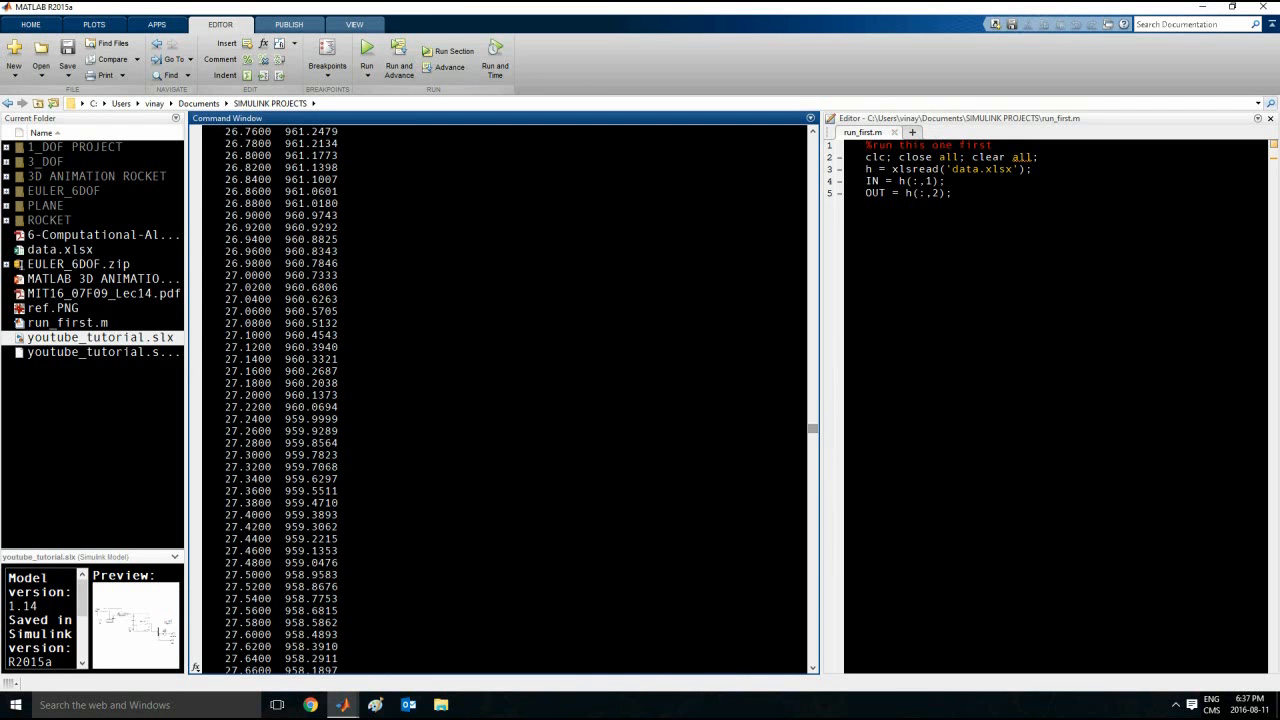
{"action": "left_click_drag", "start_coordinate": [285, 239], "coordinate": [305, 275]}
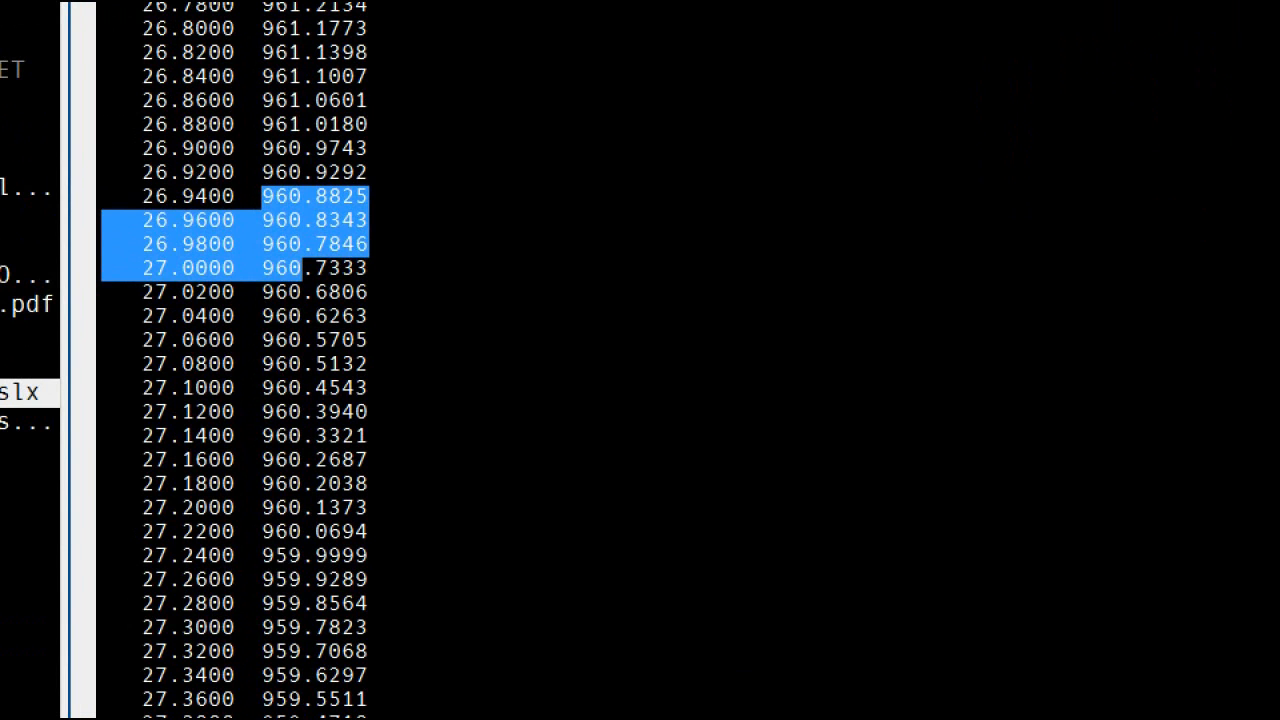
{"action": "left_click", "coordinate": [232, 291]}
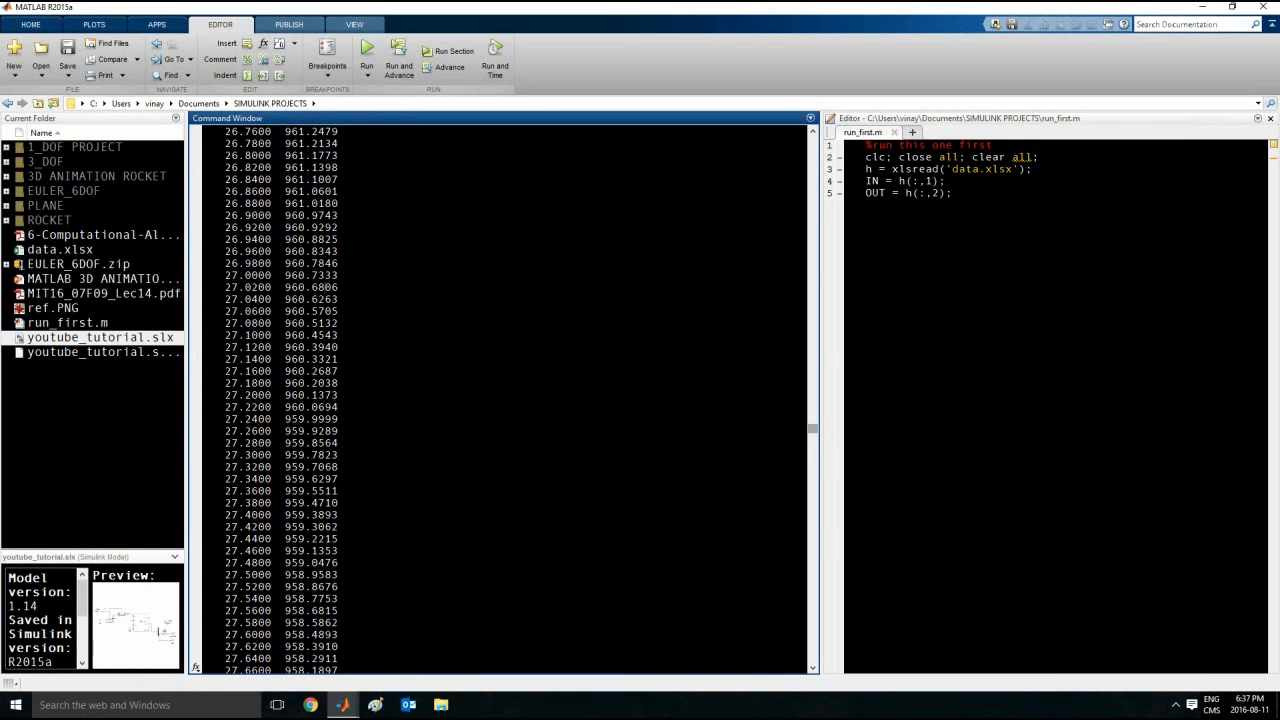
{"action": "left_click_drag", "start_coordinate": [812, 429], "coordinate": [812, 657]}
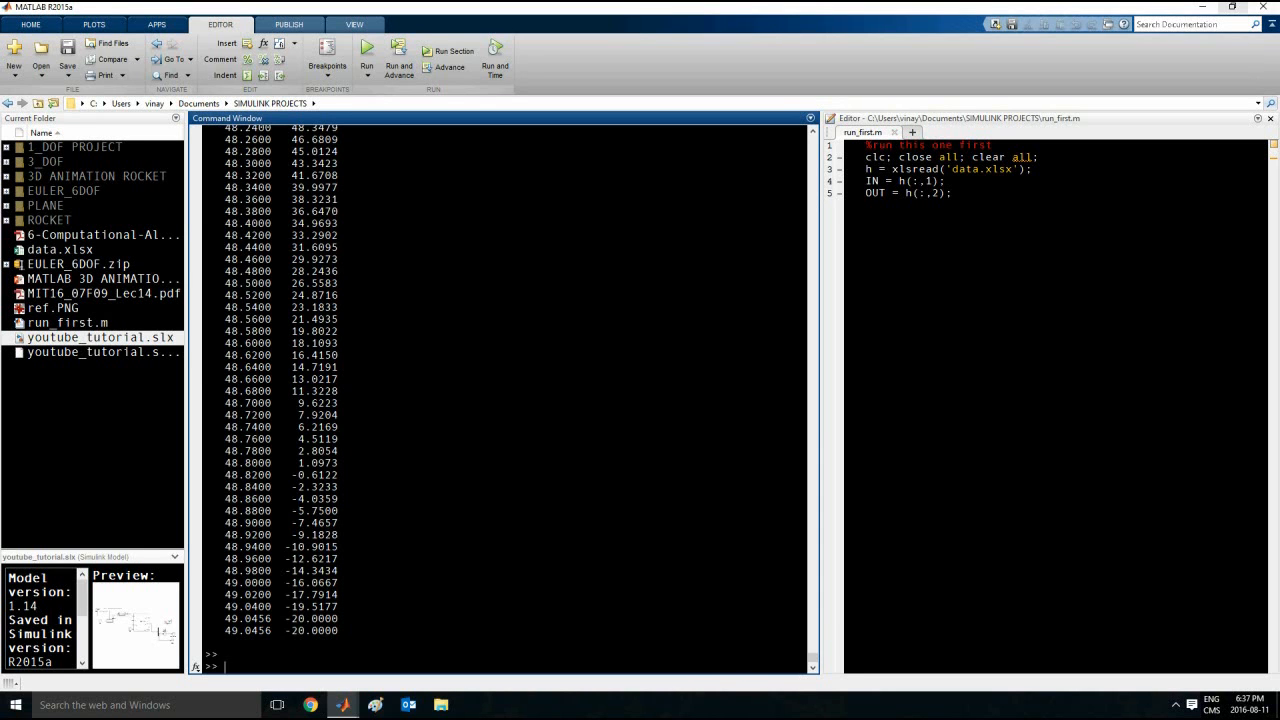
{"action": "left_click", "coordinate": [1202, 7]}
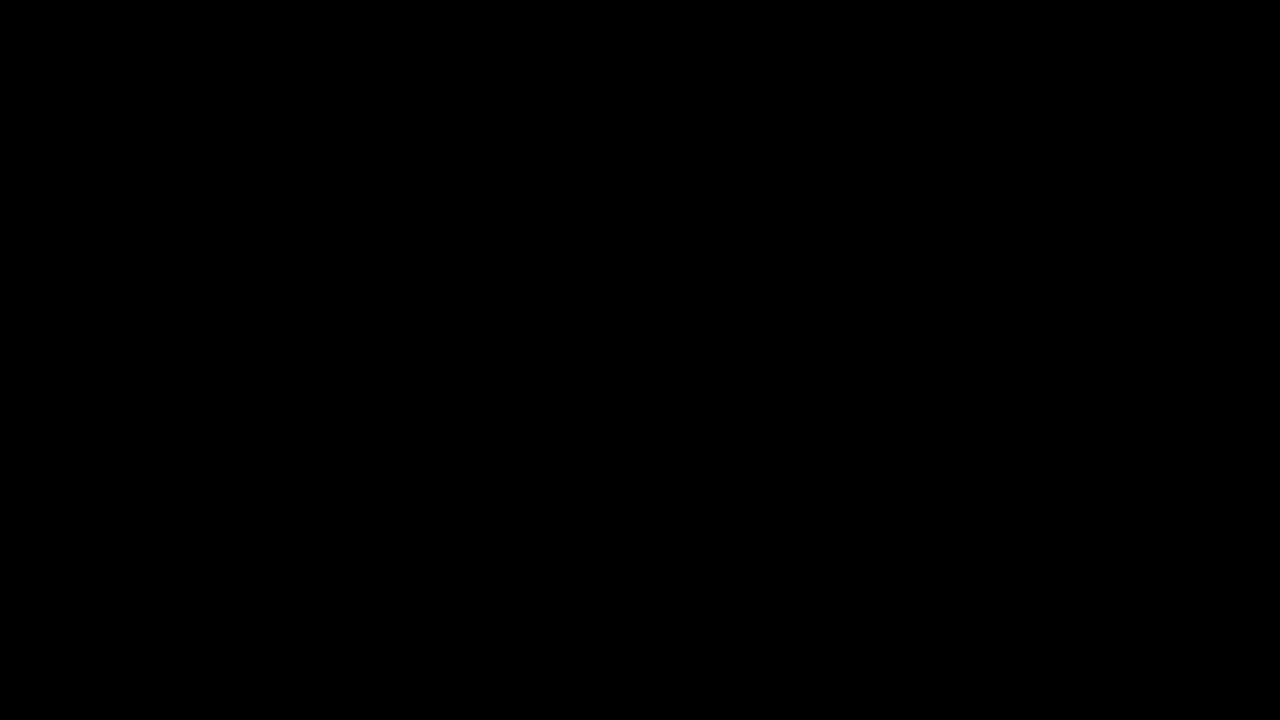